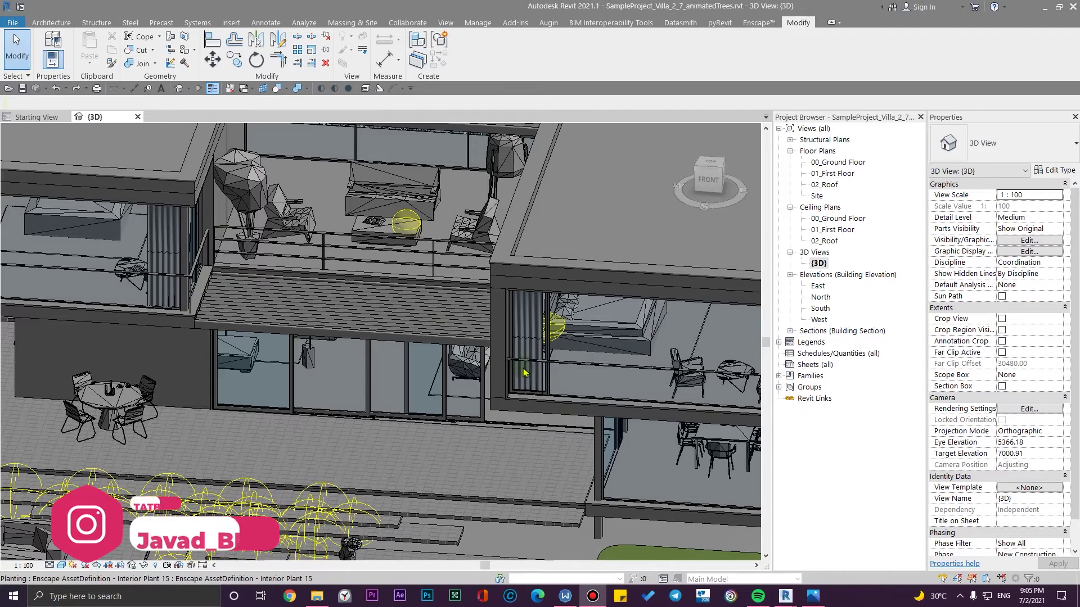
- Zoom the 3D view in on the terrace door and floor edge, looking across the living room
scroll(407, 436, "up", 6)
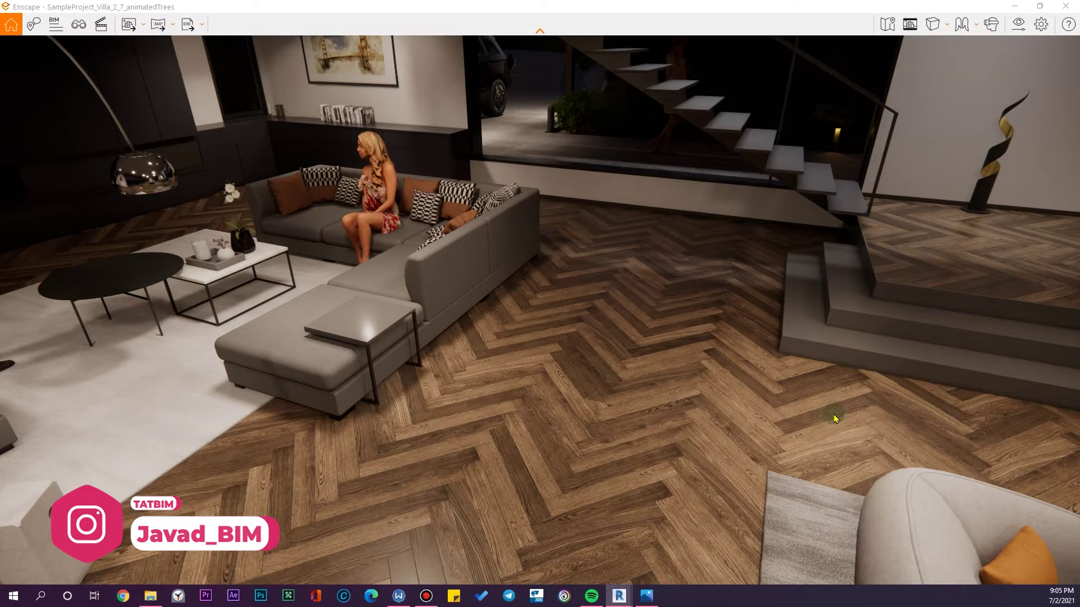
left_click_drag(686, 464, 264, 456)
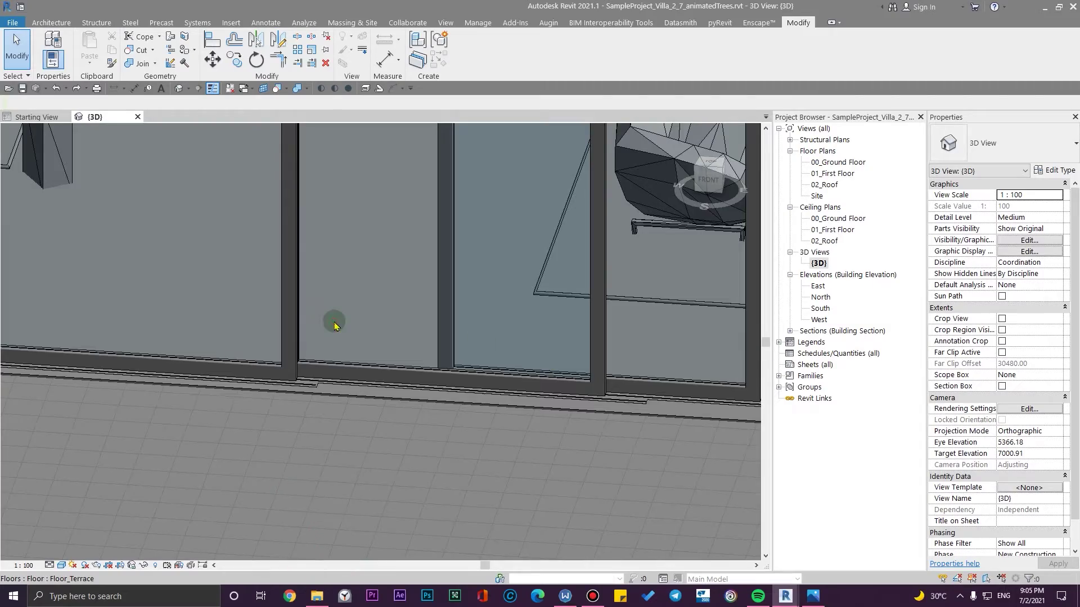
- Select the Floor_30 floor and open its Floor_Parquet_Dark finish layer material from the type structure
scroll(338, 322, "up", 3)
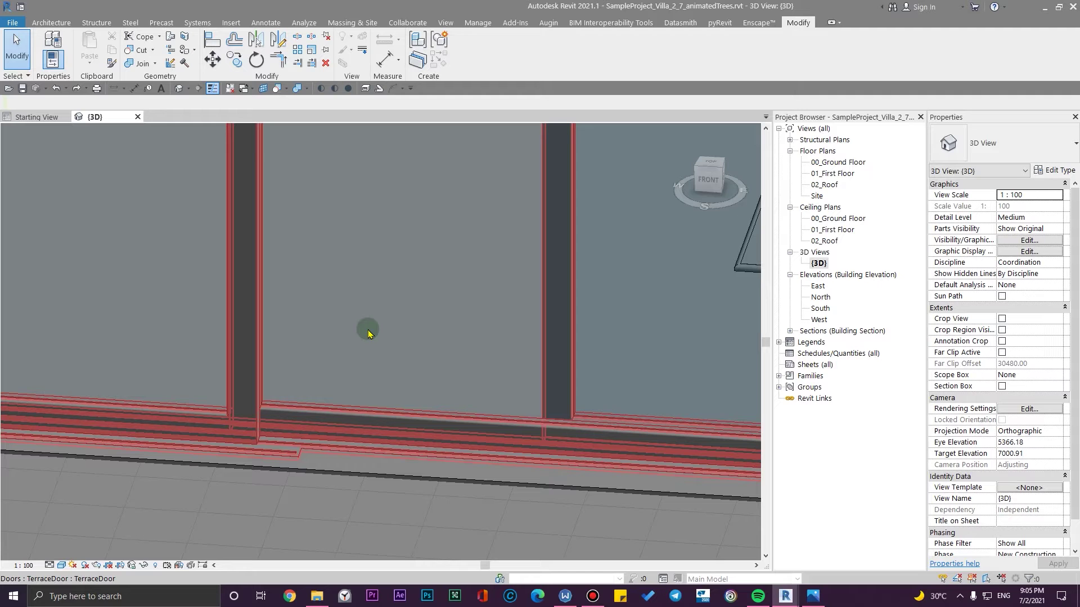
key("Tab")
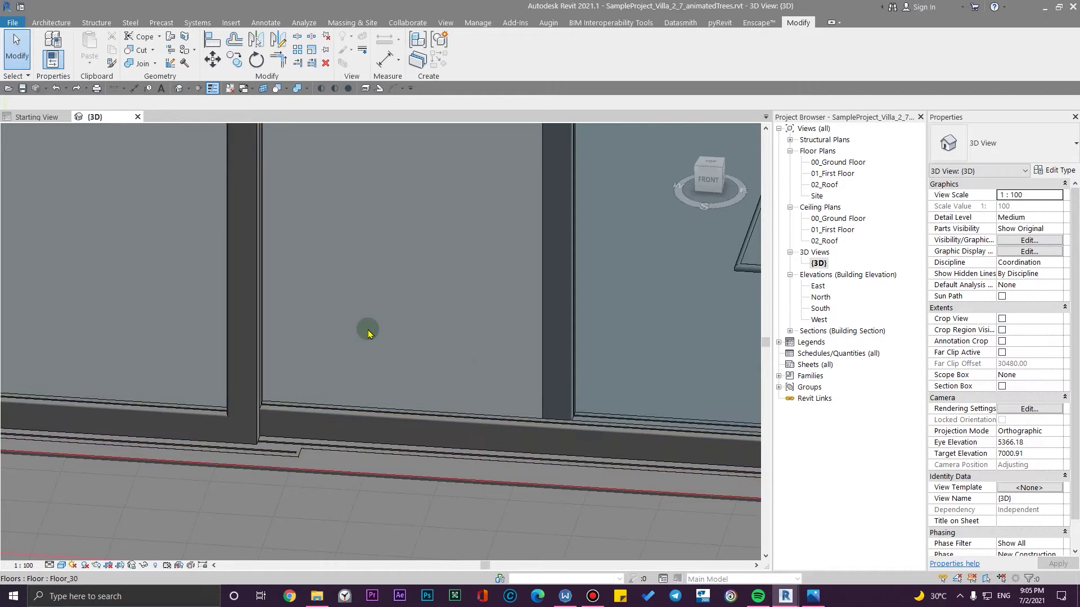
left_click(368, 334)
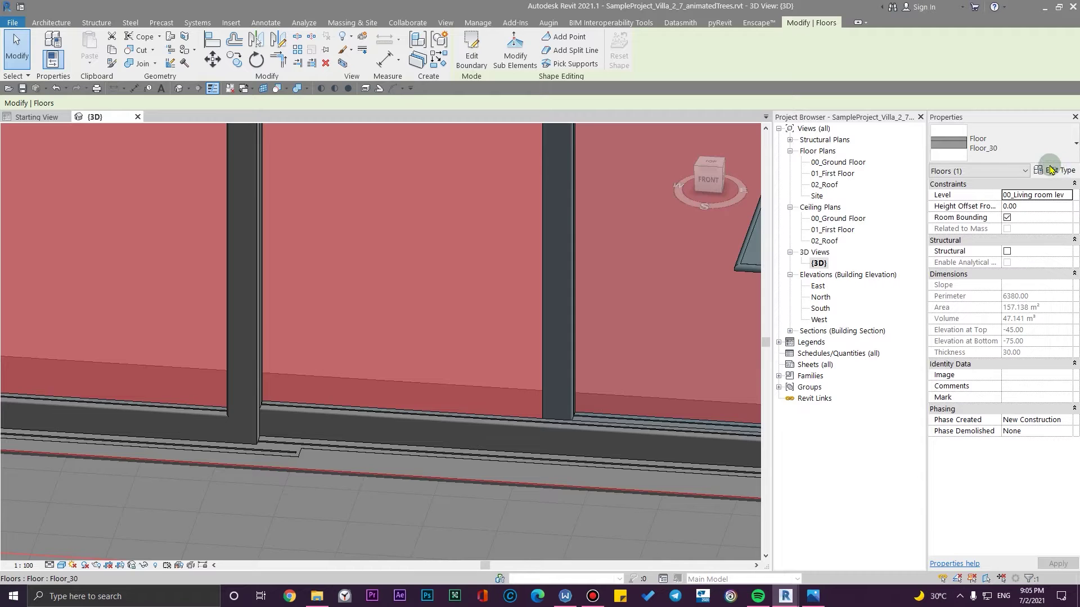
left_click(1050, 170)
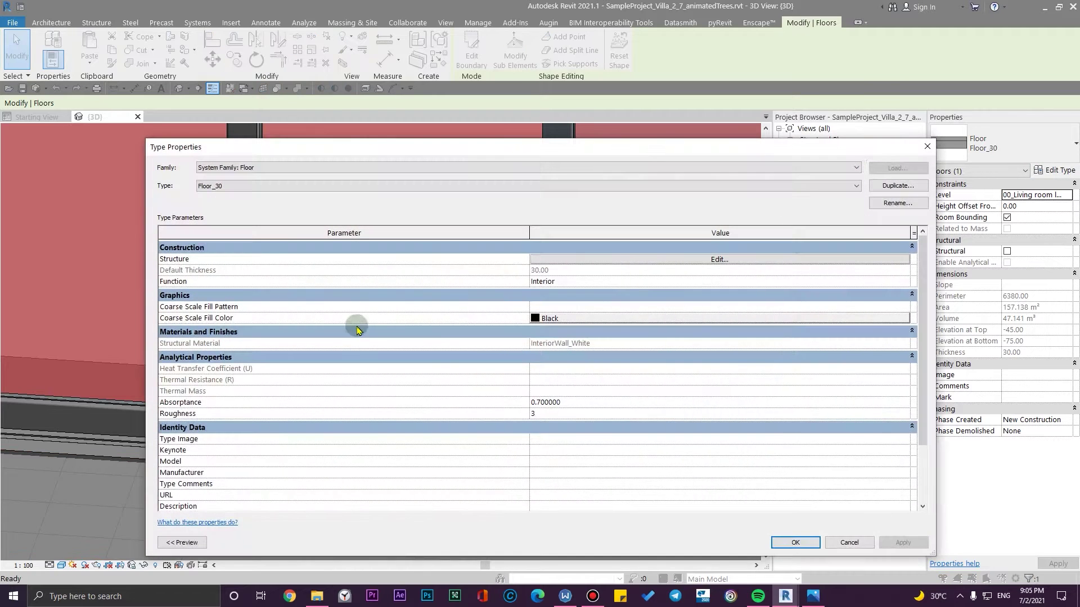
left_click(658, 261)
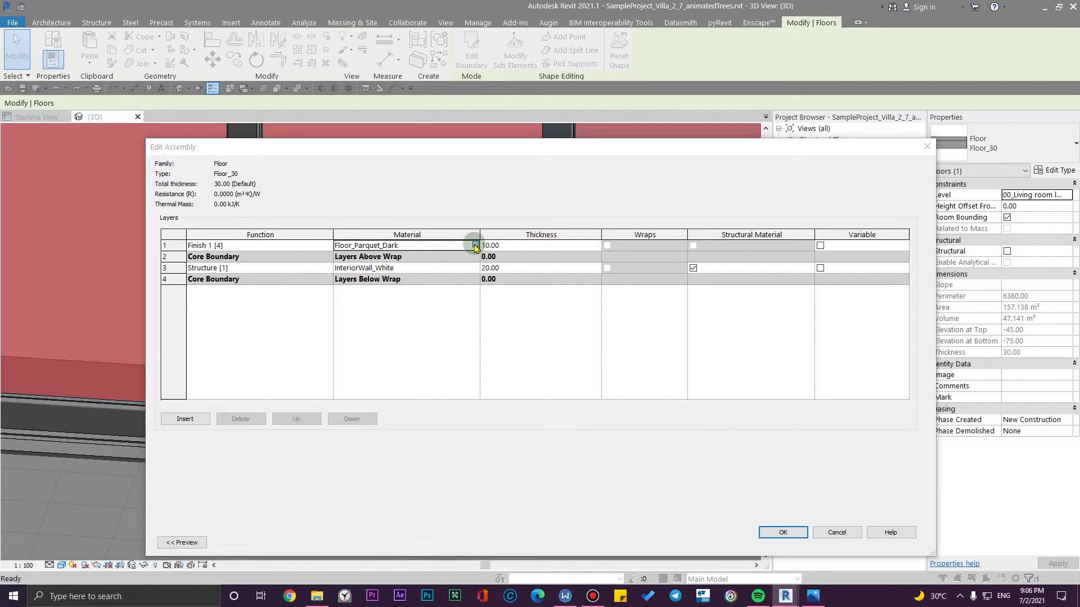
left_click(476, 246)
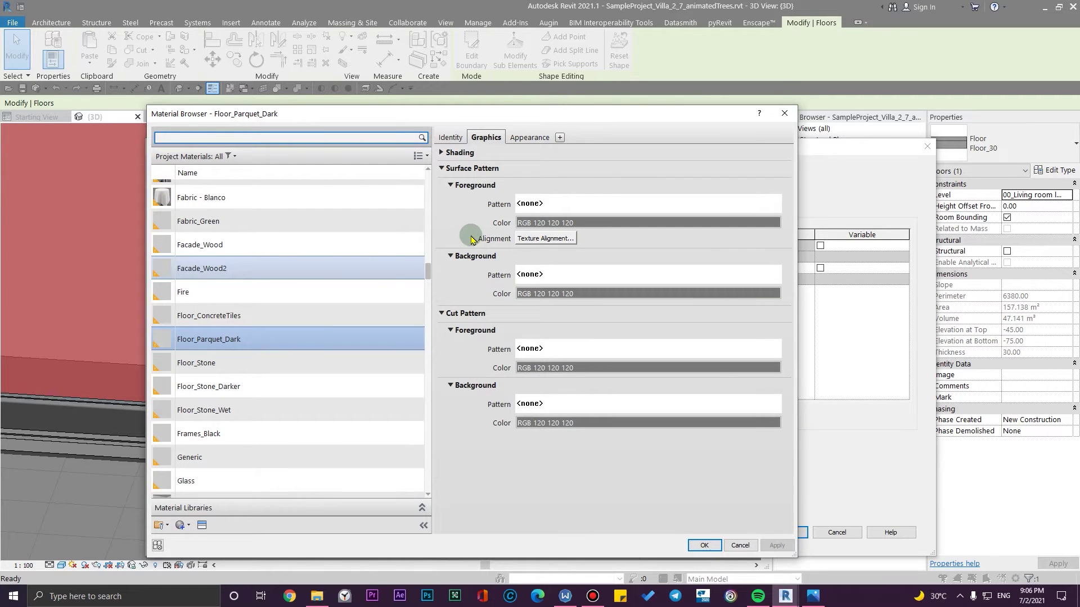
- Show Floor_Parquet_Dark's Appearance settings and open the create/duplicate material options
left_click(528, 137)
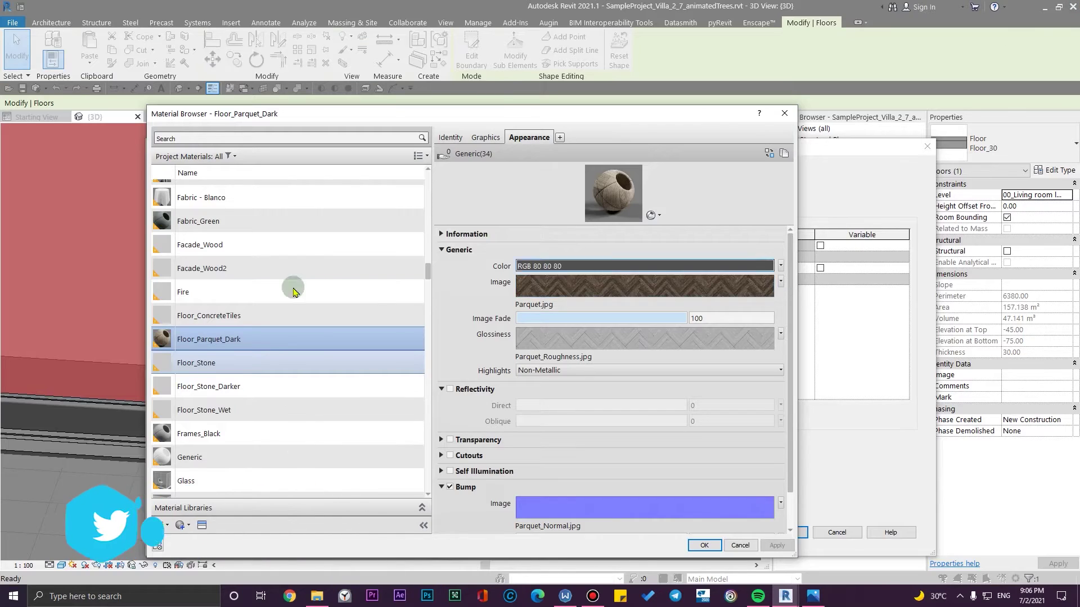
scroll(288, 337, "down", 1)
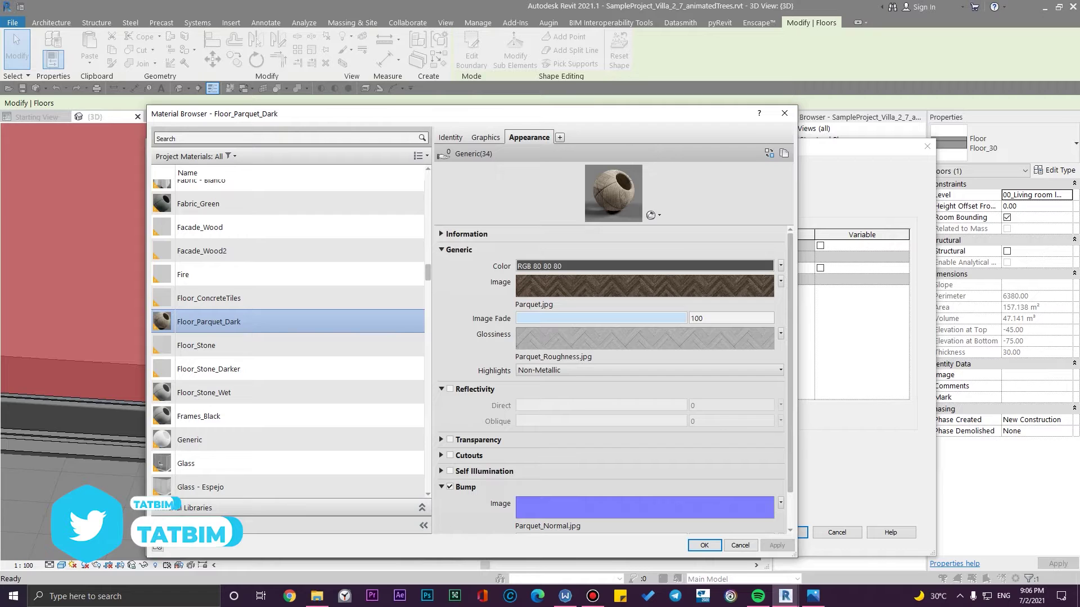
left_click(185, 525)
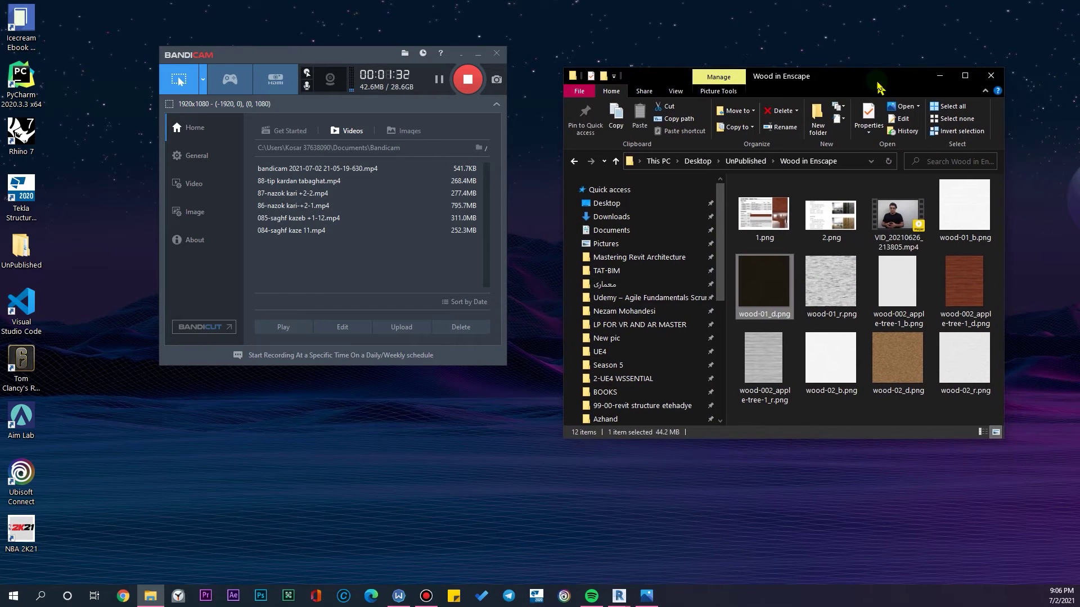
- Drag wood-01_d.png from the Wood in Enscape folder onto the material's Generic Image slot
left_click_drag(928, 442, 934, 498)
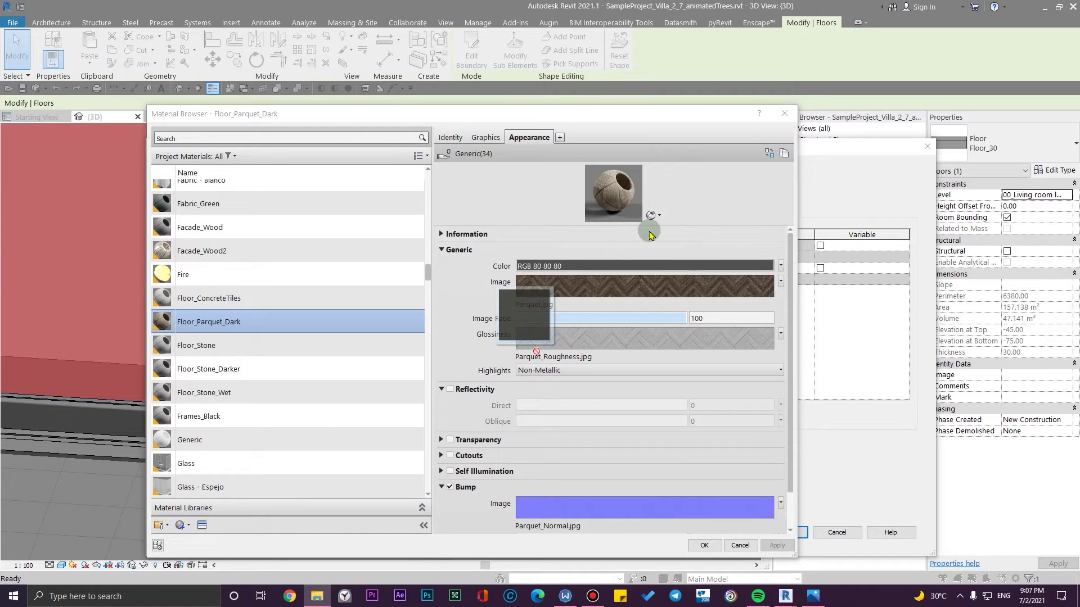
left_click_drag(650, 235, 653, 290)
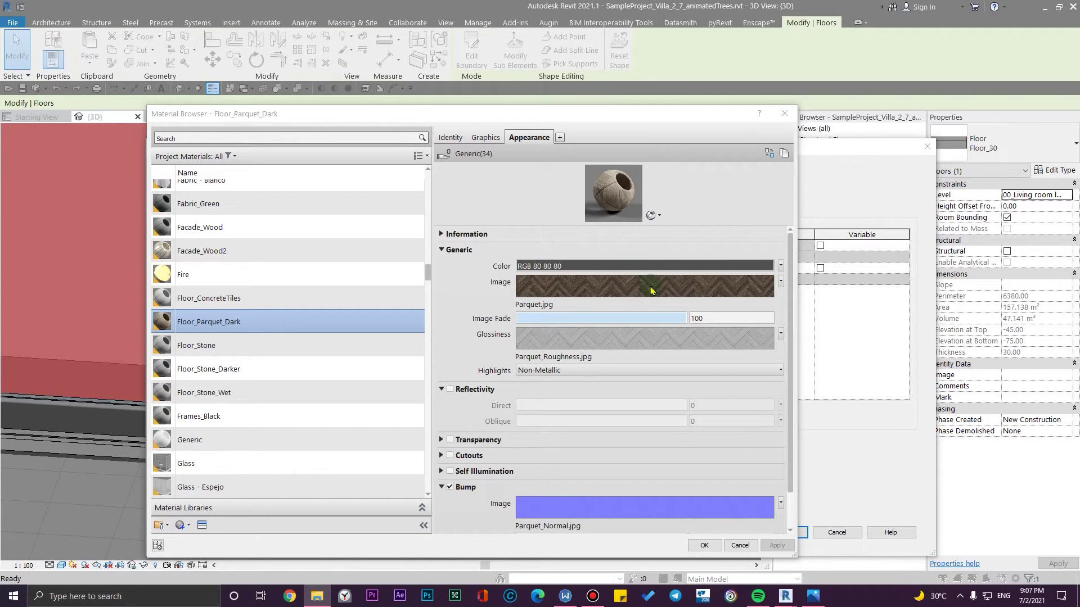
- Give the wood-01_d.png texture a 600 × 600 cm sample size with linked texture transforms
left_click(607, 293)
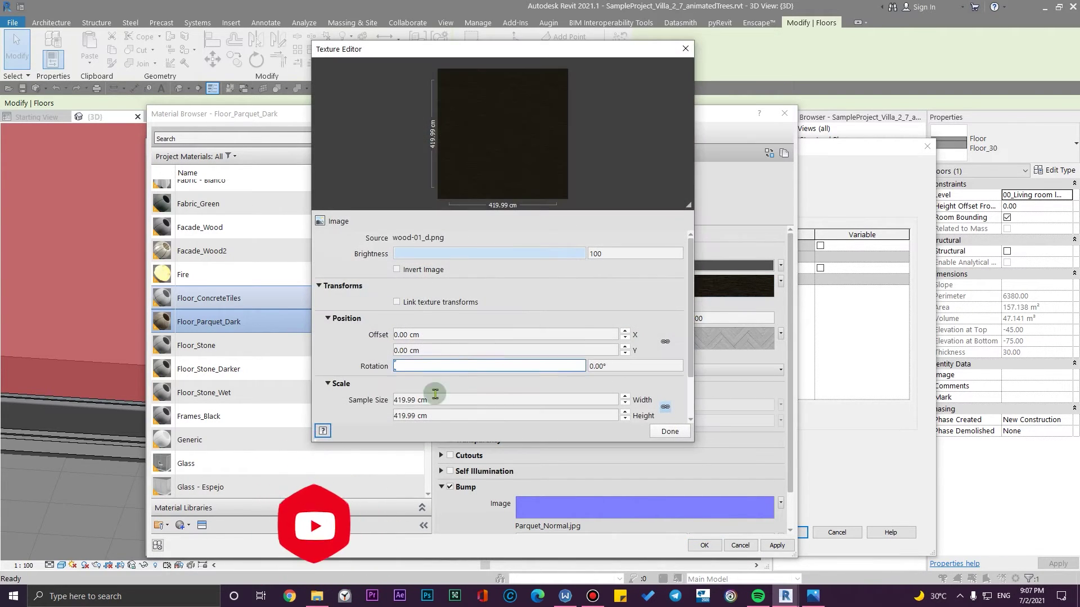
left_click(477, 400)
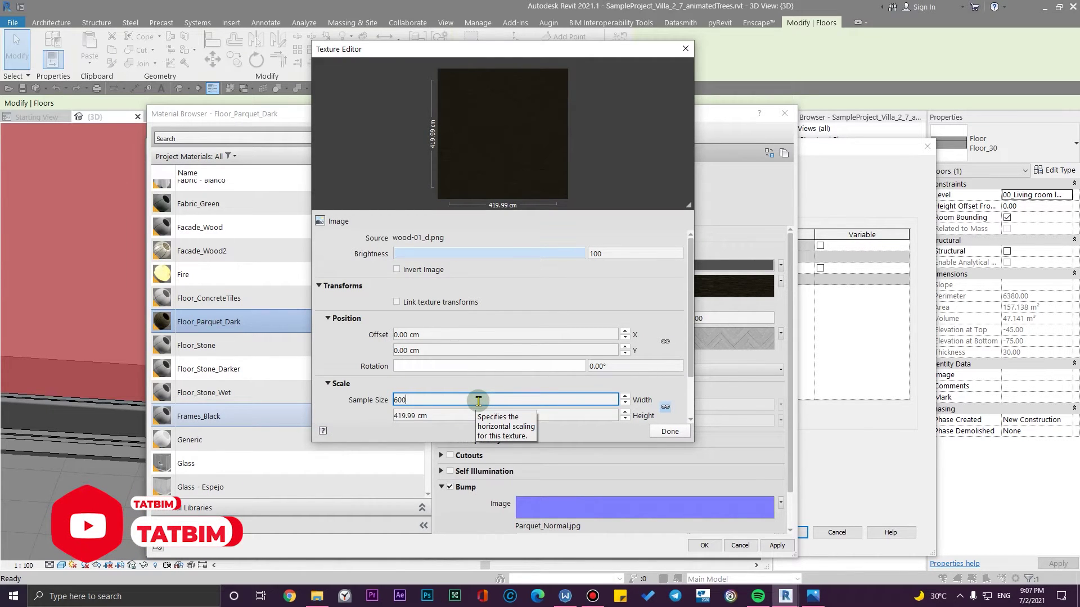
type("600")
left_click(337, 333)
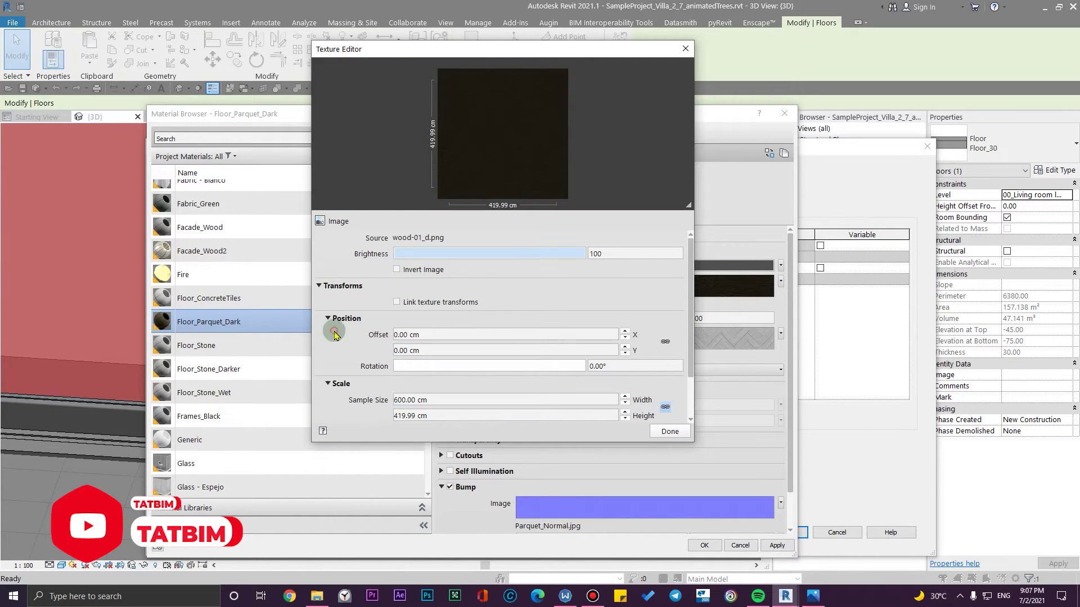
left_click(452, 414)
type("600")
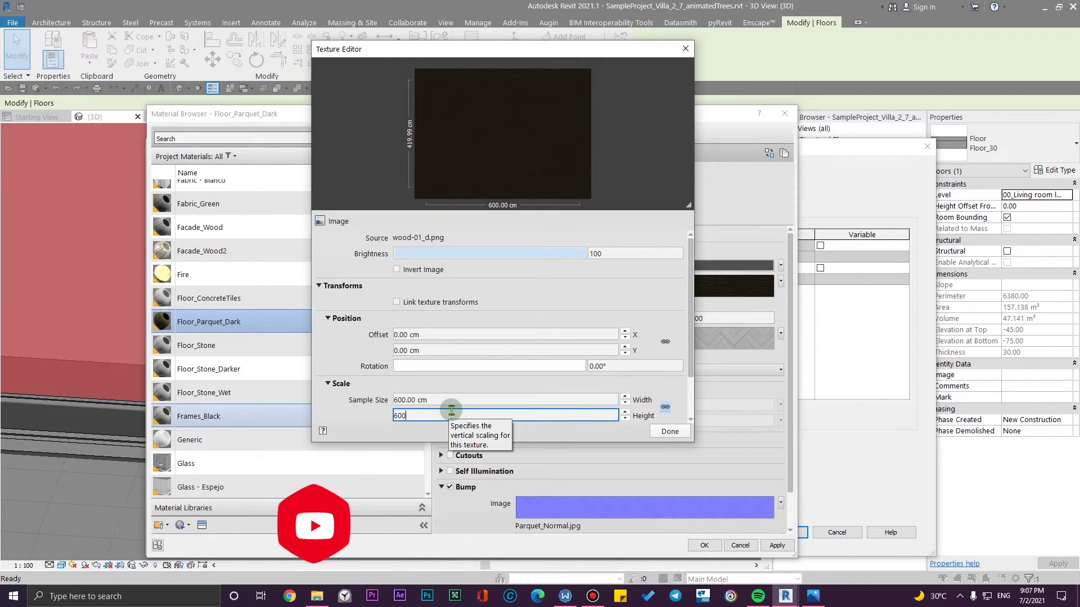
left_click(338, 348)
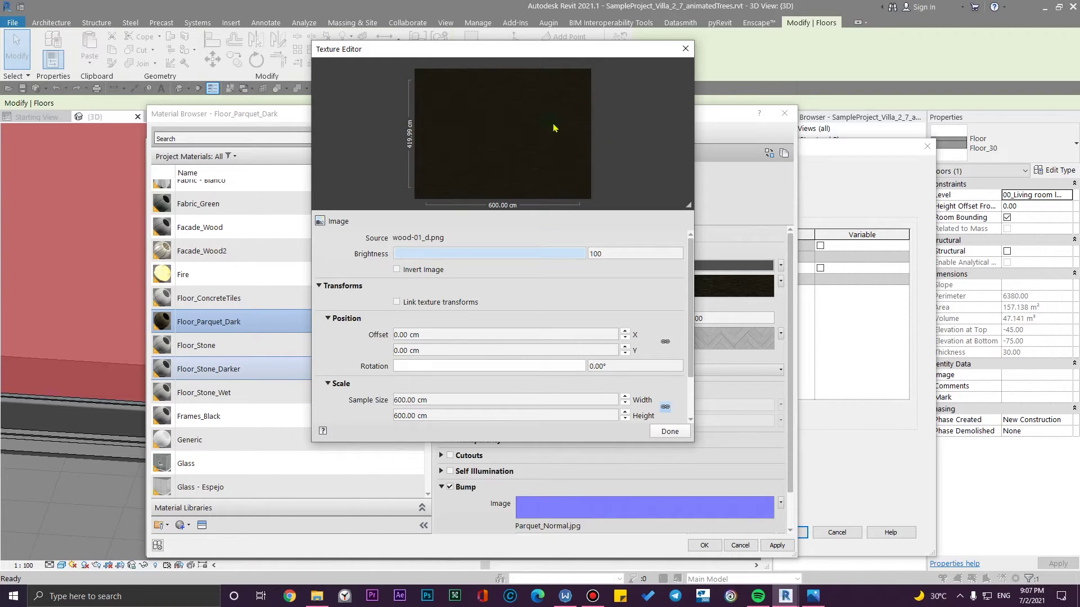
left_click(434, 302)
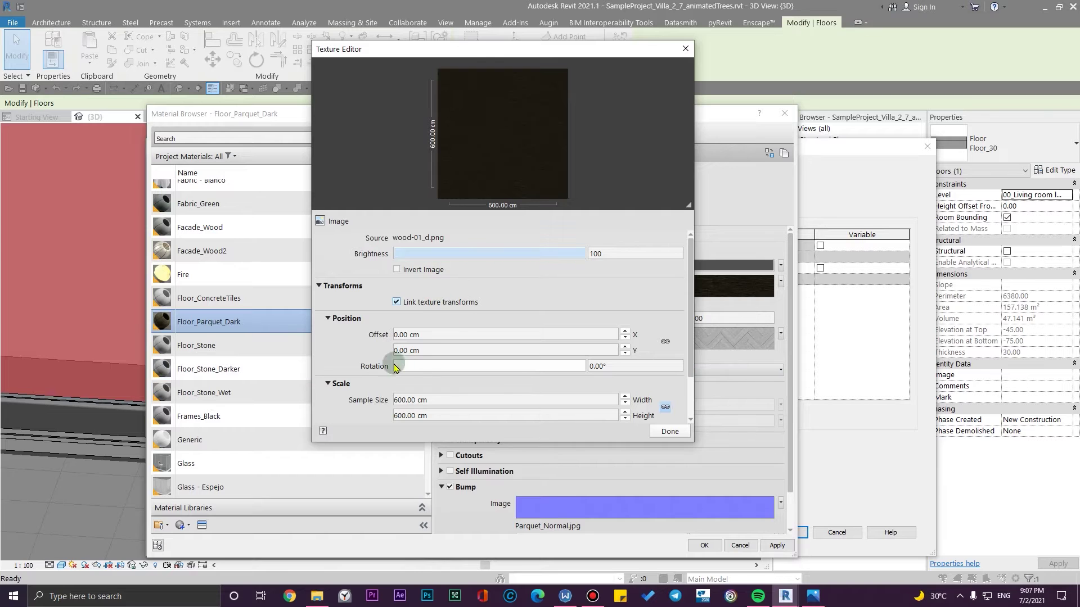
left_click(521, 413)
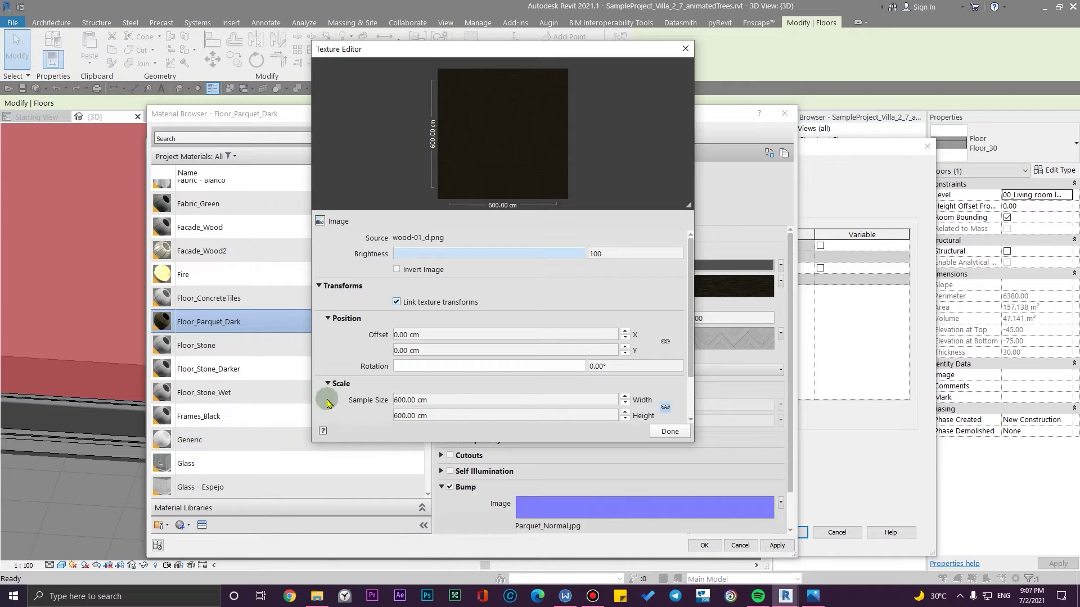
left_click(668, 432)
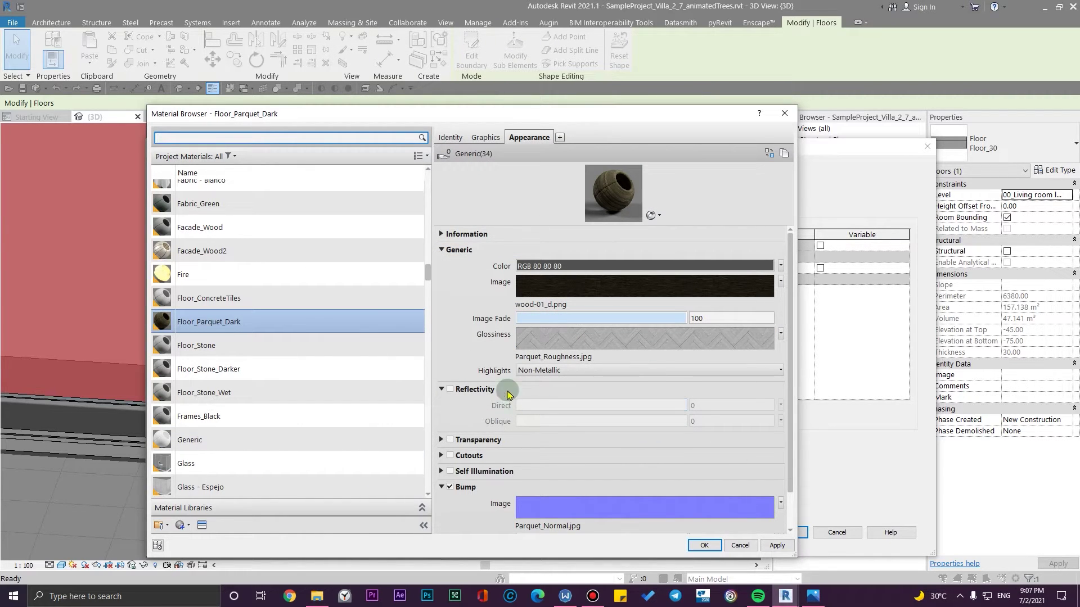
left_click_drag(600, 224, 624, 229)
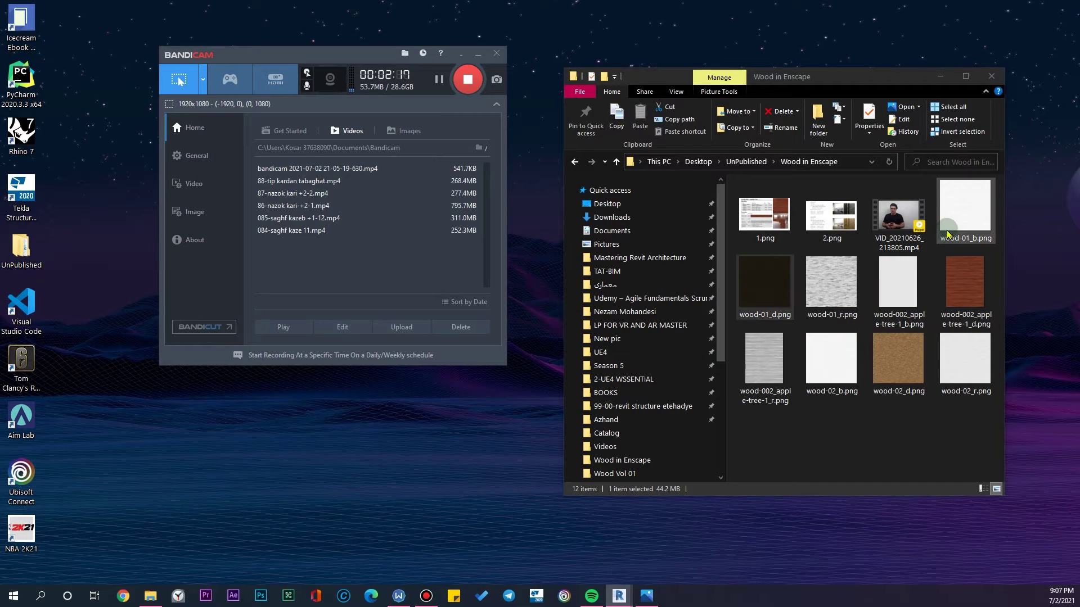
left_click(853, 290)
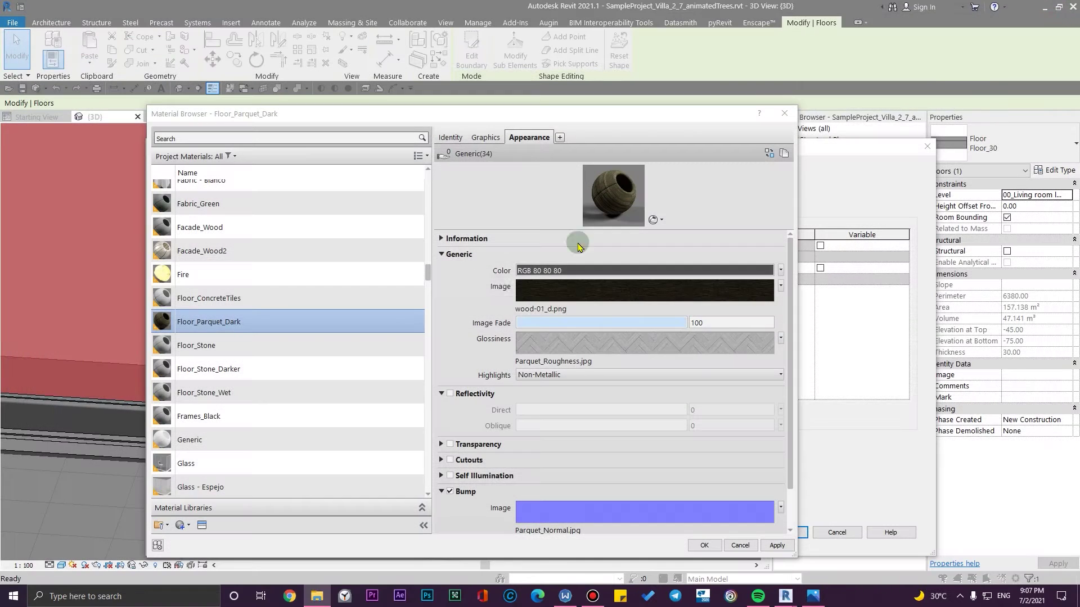
- Turn on reflectivity and map Direct reflectivity to the wood-01_d.png image
left_click(451, 394)
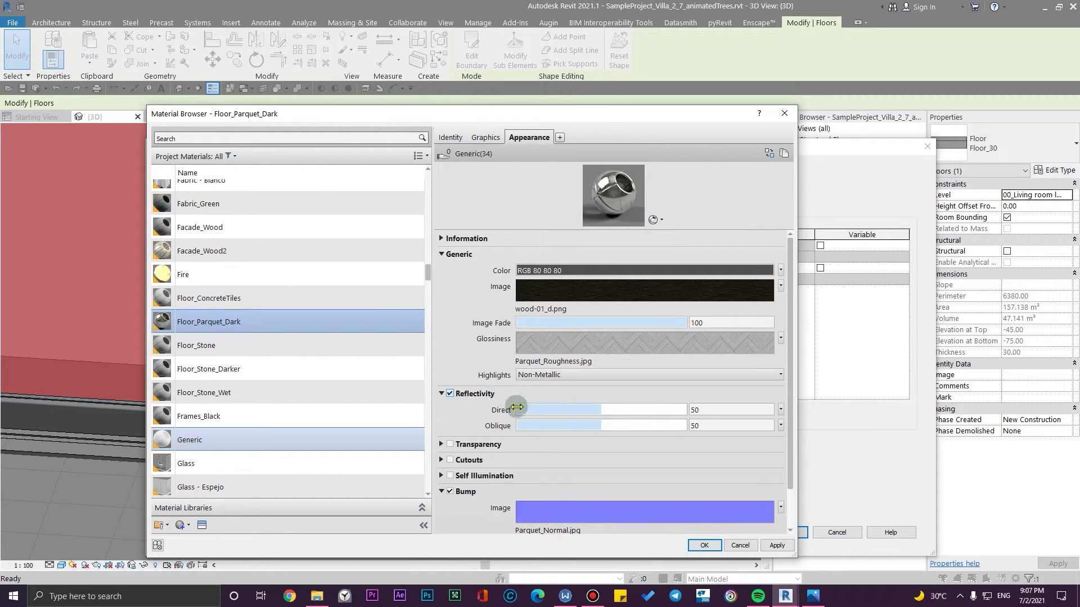
left_click(781, 410)
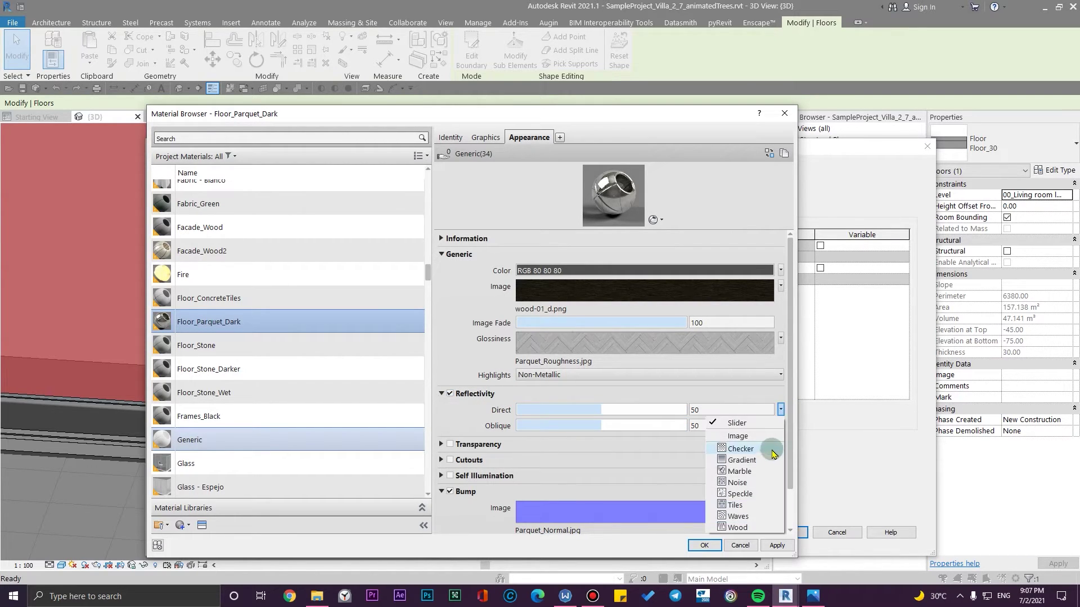
left_click(737, 436)
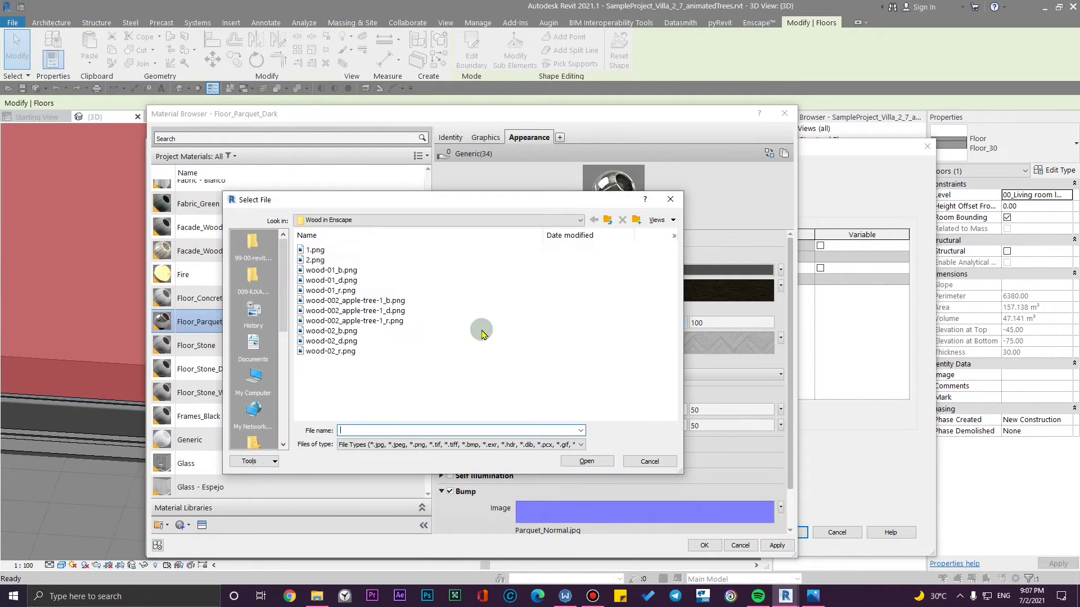
left_click(327, 280)
left_click(586, 461)
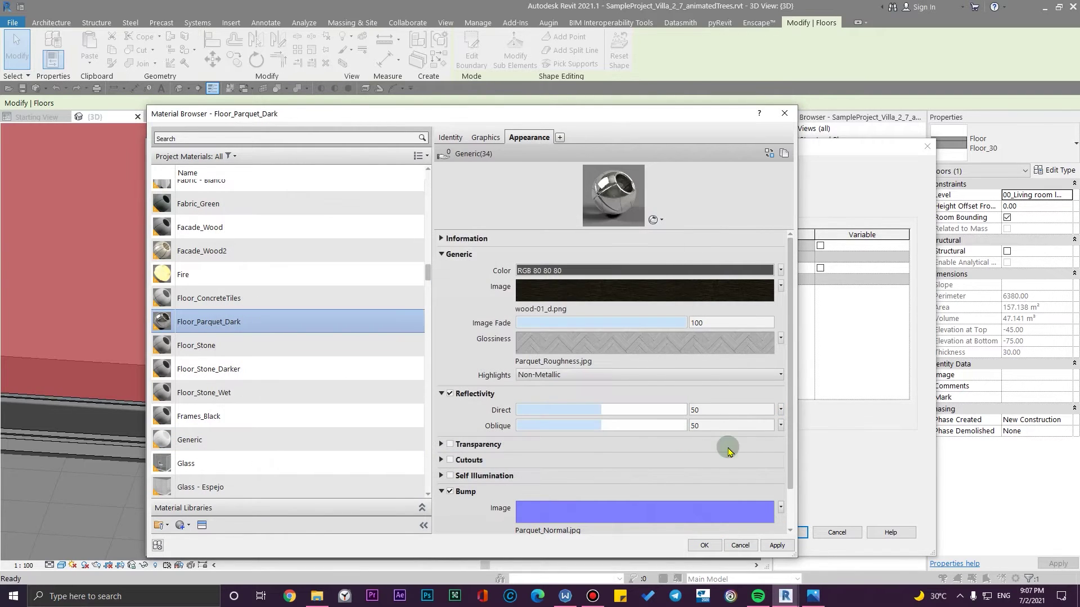
left_click(674, 427)
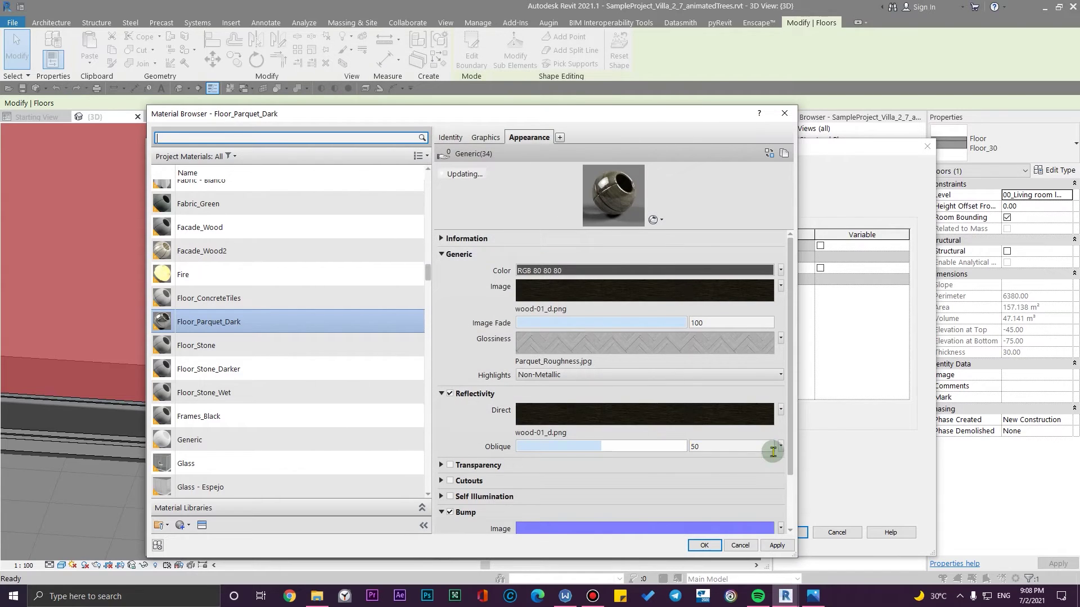
- Map Oblique reflectivity to the wood-02_d.png image
left_click(781, 447)
left_click(739, 471)
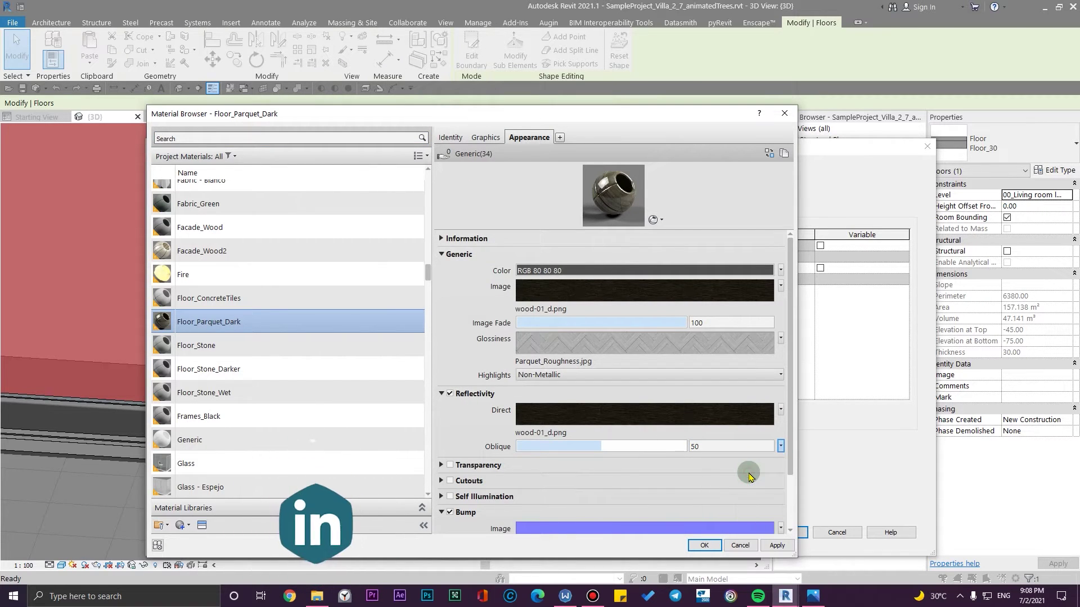
left_click(332, 341)
left_click(587, 460)
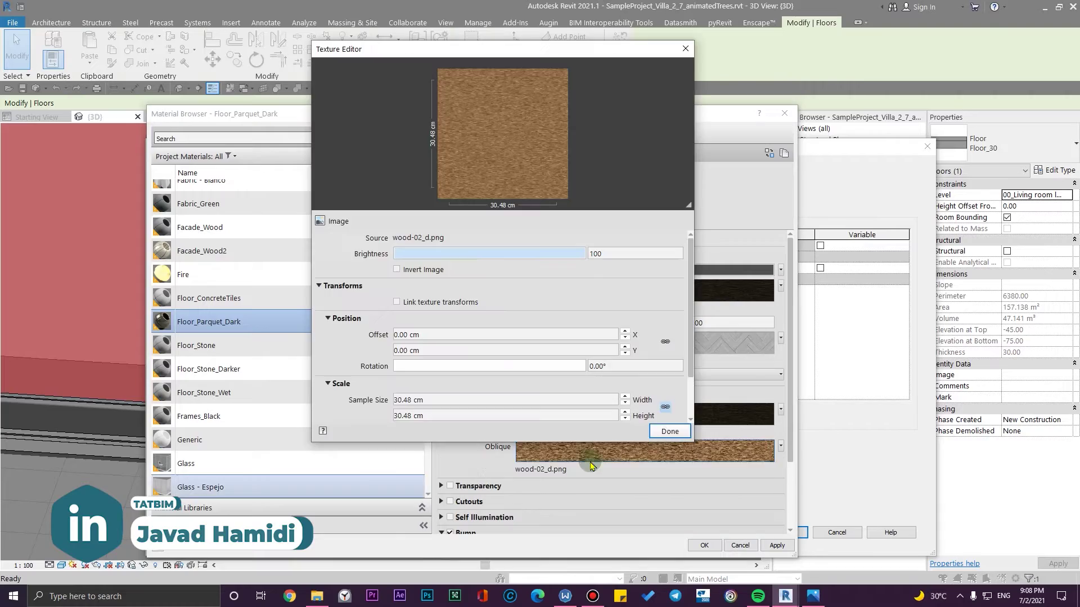
left_click(674, 427)
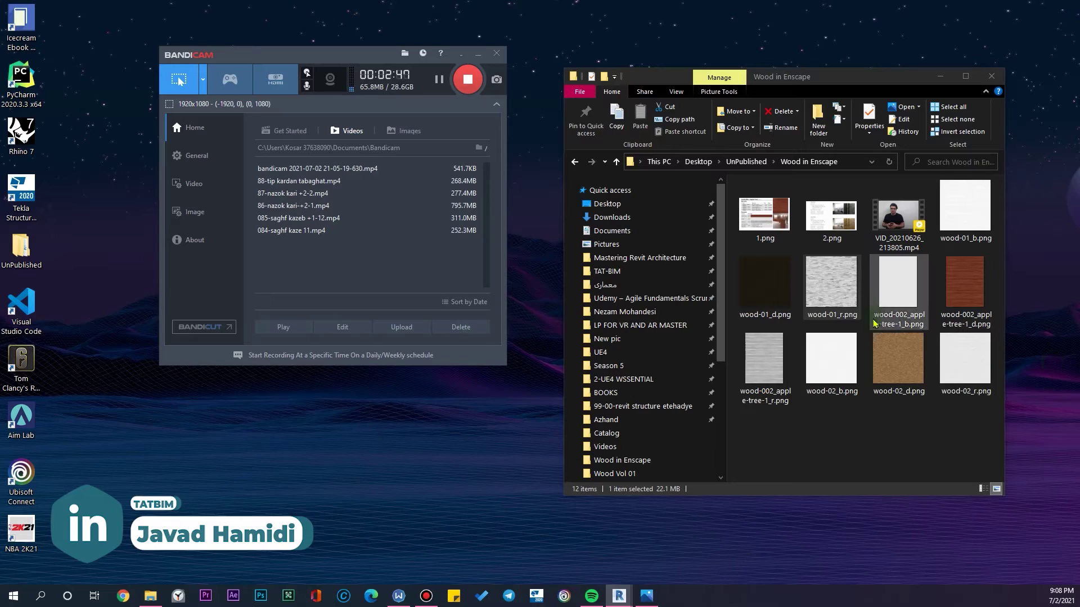
- Replace both Direct and Oblique reflectivity maps with wood-01_r.png
double_click(831, 284)
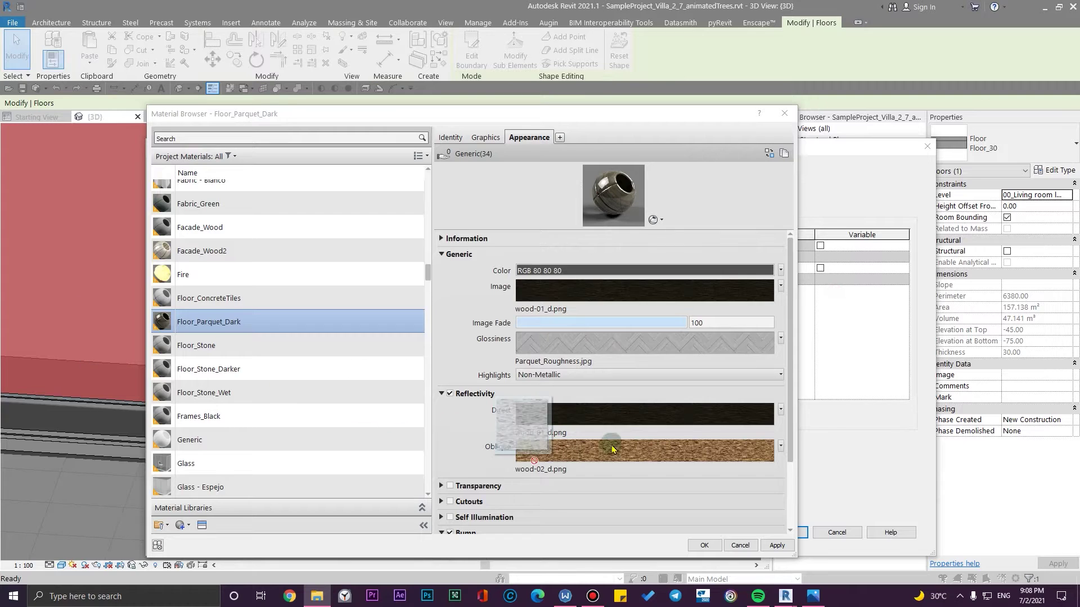
left_click_drag(613, 449, 621, 420)
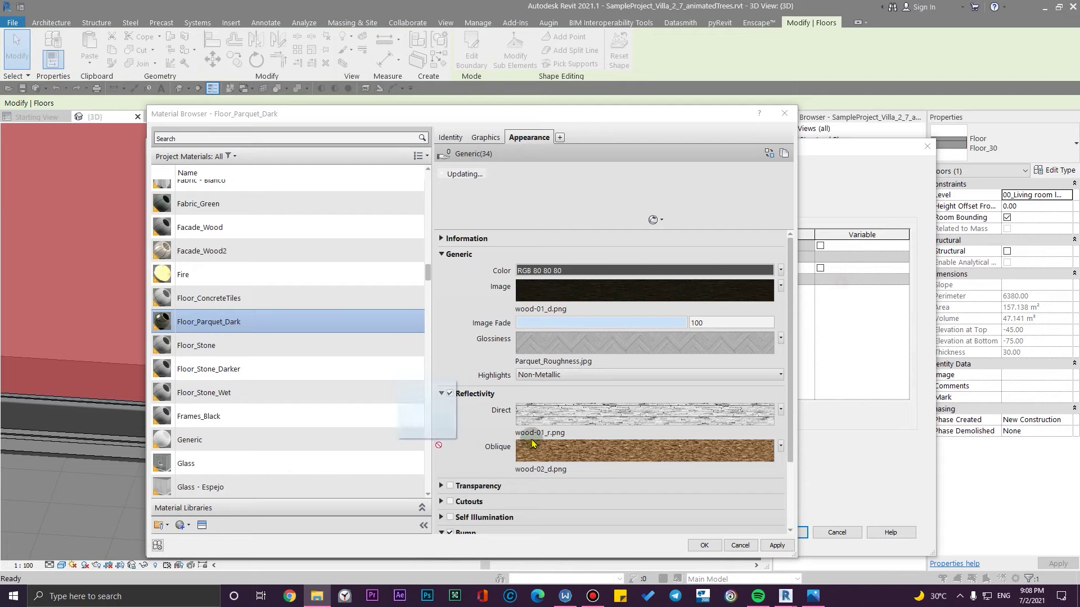
left_click_drag(532, 444, 619, 444)
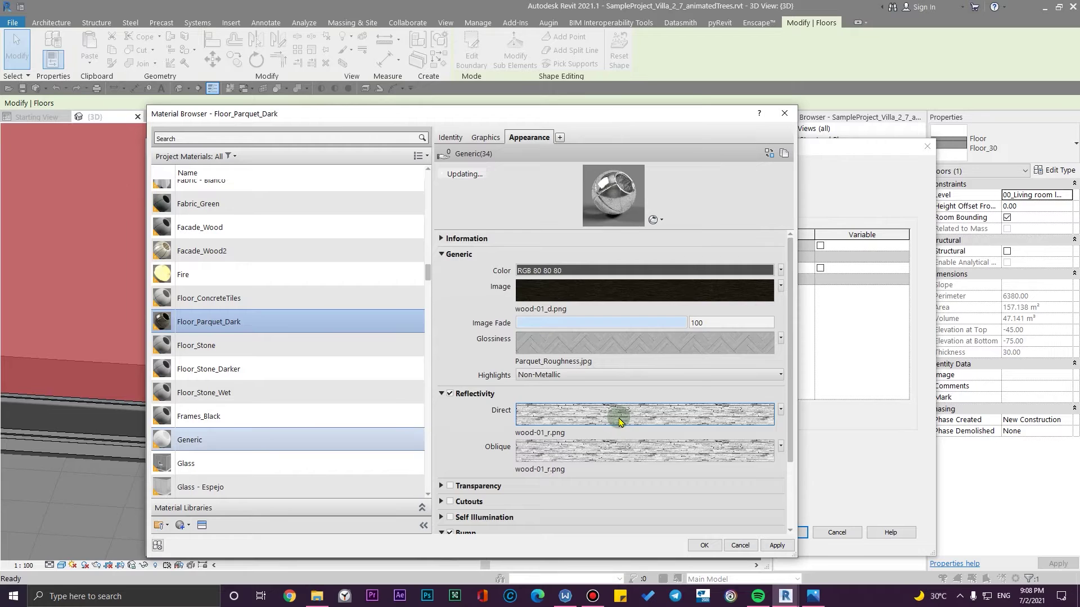
- Set the Direct reflectivity wood-01_r.png texture to a 600 × 600 cm sample size
left_click(621, 421)
left_click(463, 401)
type("600")
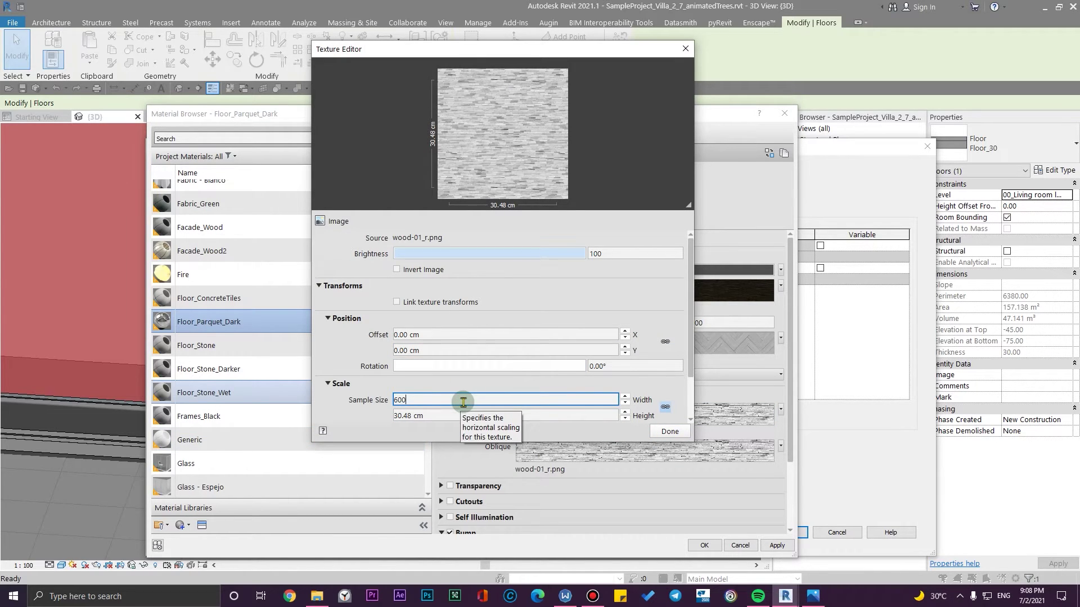
left_click(501, 415)
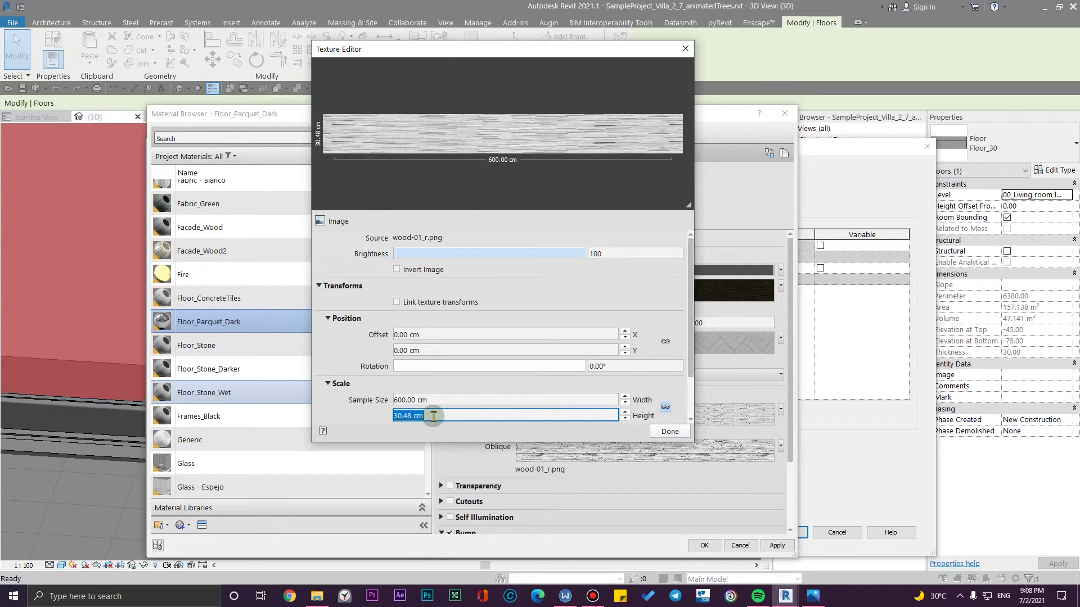
type("600")
left_click(448, 308)
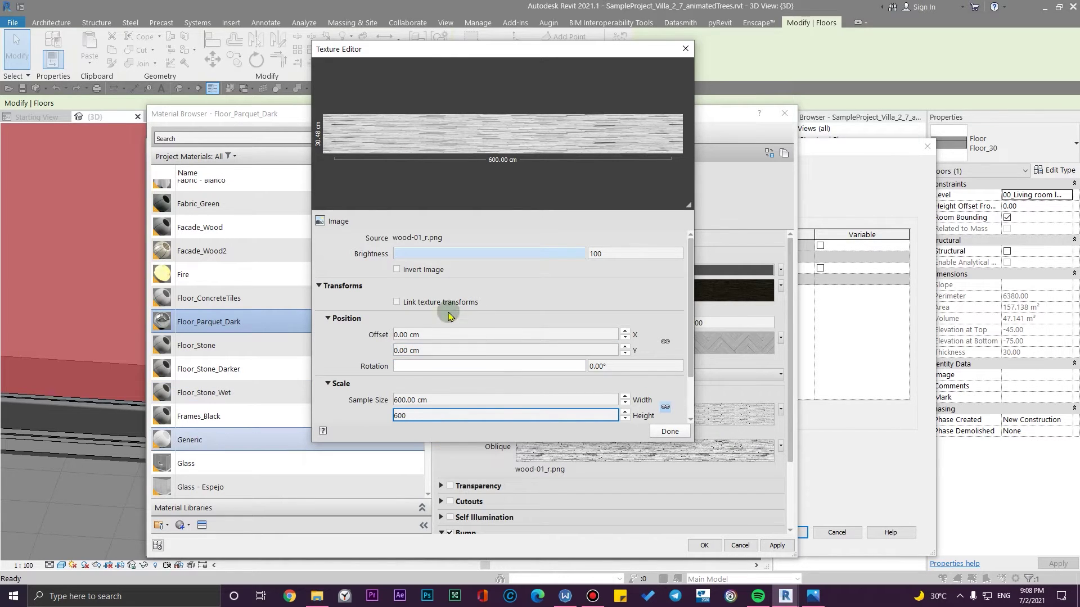
left_click(666, 432)
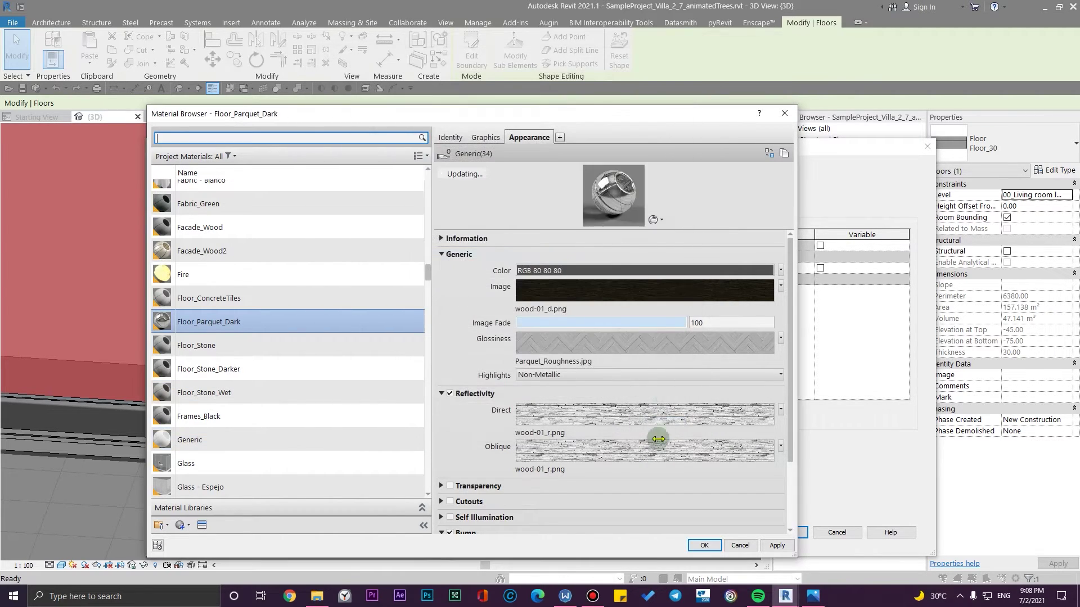
- Set the Oblique reflectivity wood-01_r.png texture to a 600 × 600 cm sample size
left_click(612, 453)
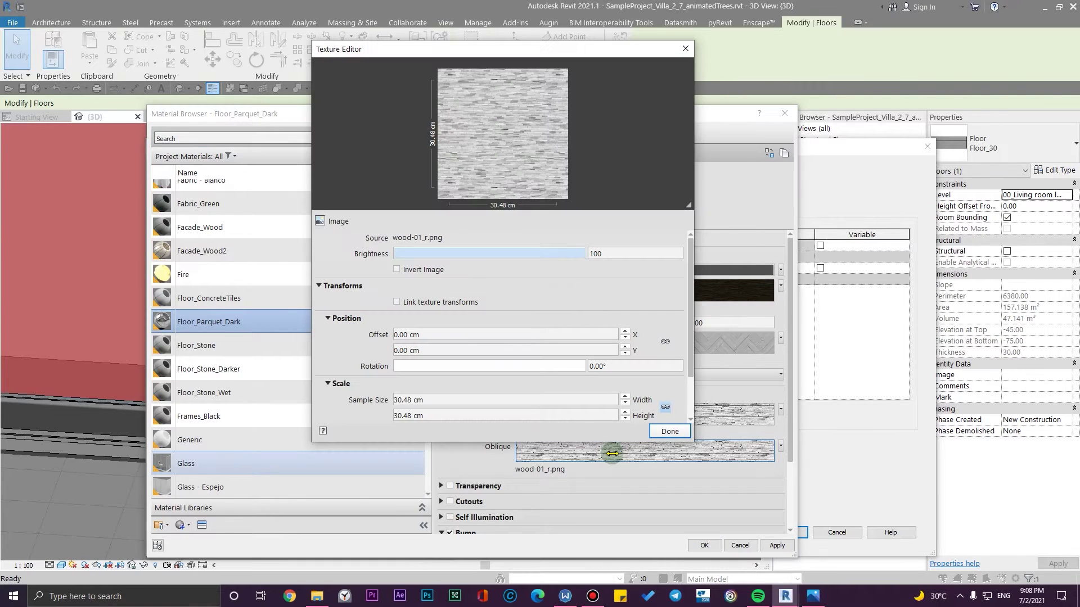
left_click(491, 399)
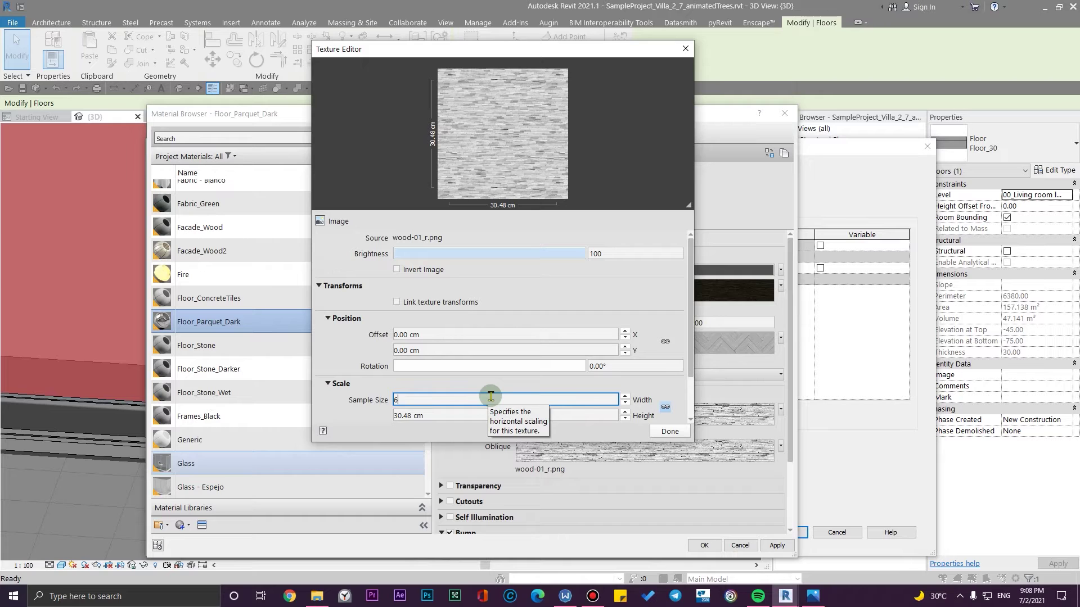
left_click(444, 413)
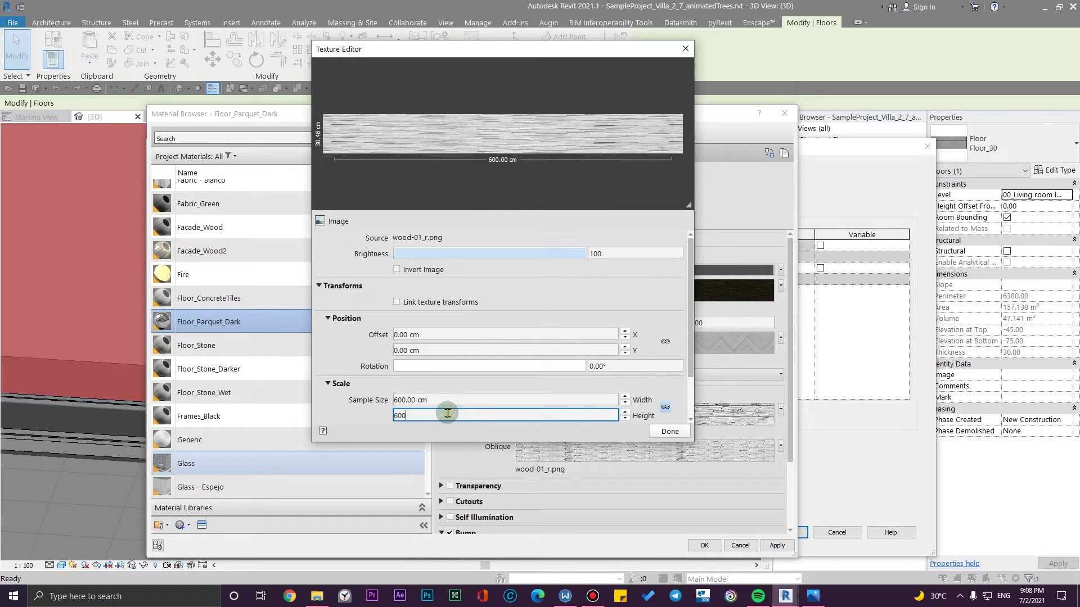
type("600")
key("Return")
left_click(671, 431)
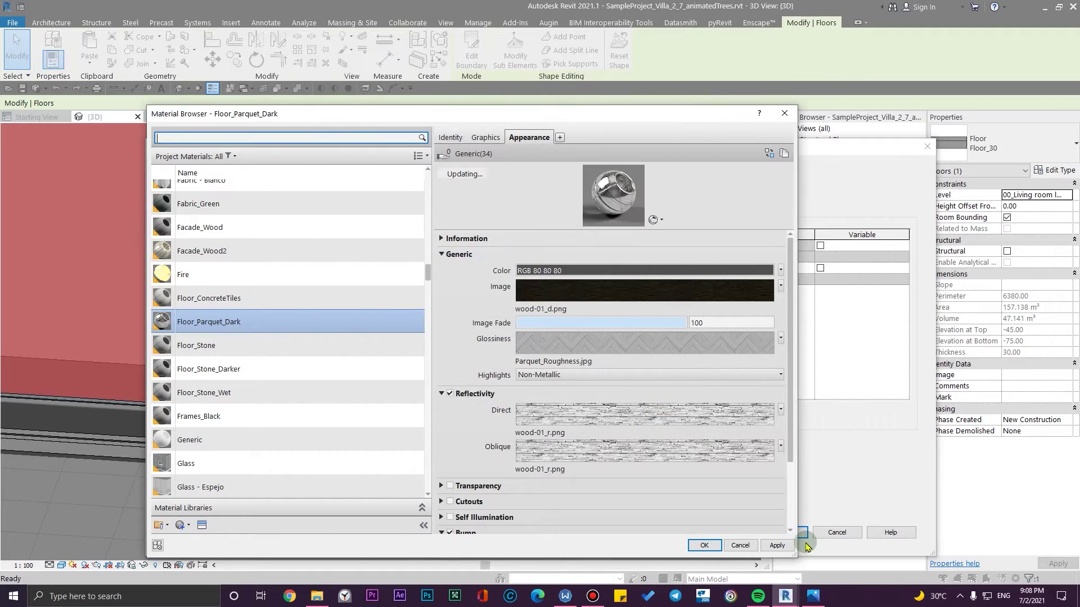
- Apply the texture changes, set Glossiness to a plain Slider value of 50, and disable Bump
left_click(769, 544)
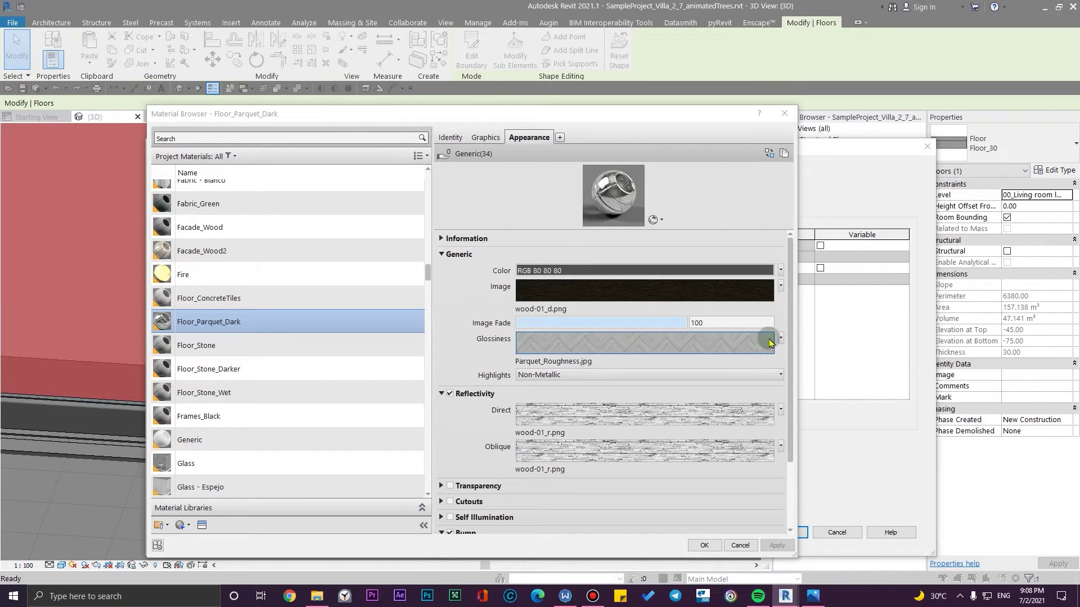
left_click(781, 339)
left_click(773, 352)
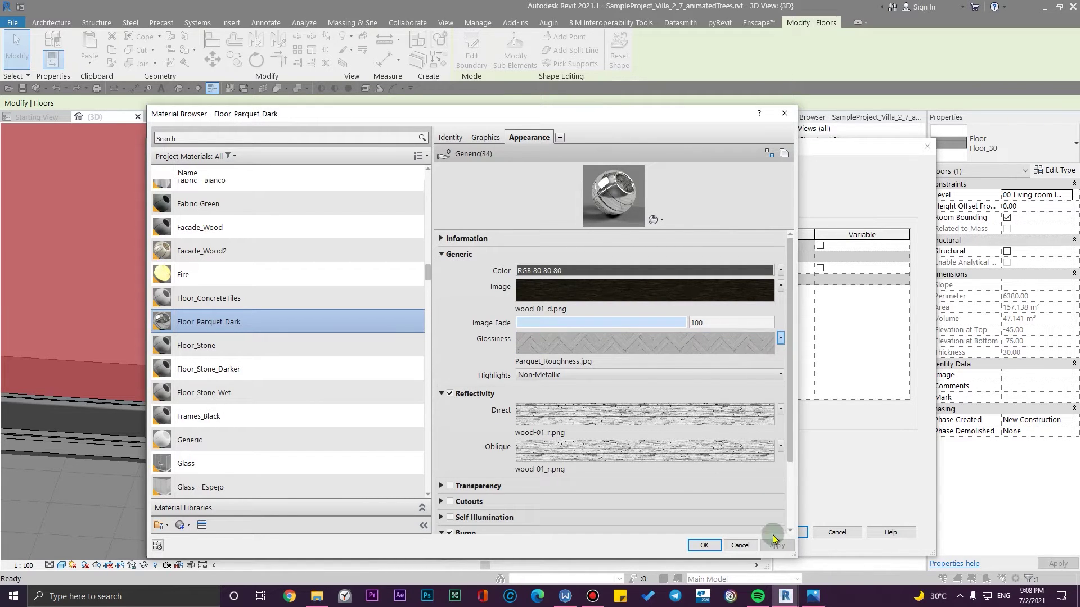
scroll(776, 378, "down", 3)
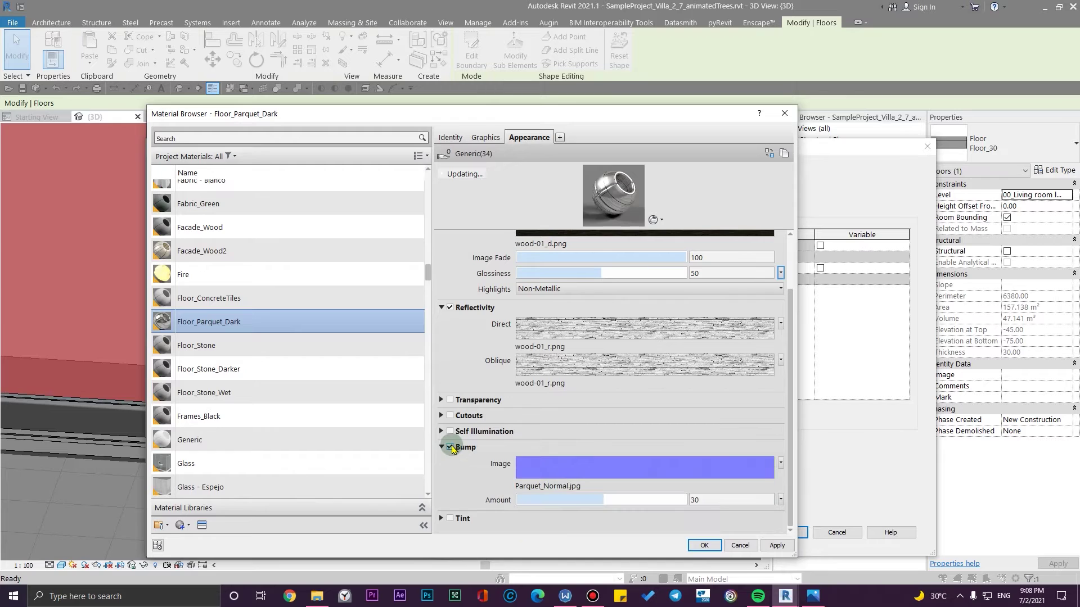
left_click(777, 546)
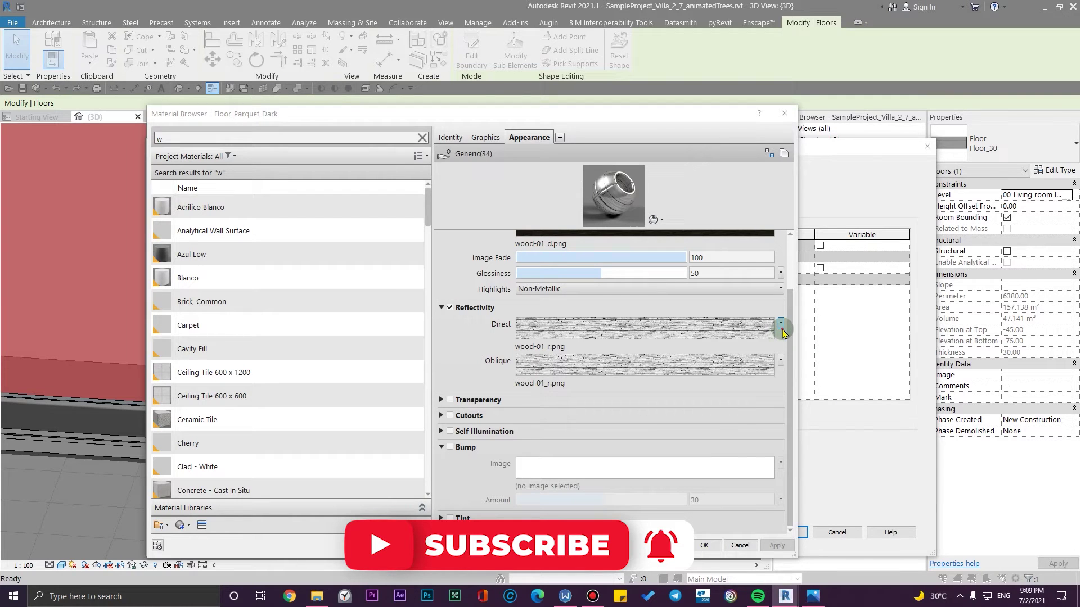
- Set Direct and Oblique reflectivity to plain values 5 and 6, and switch Glossiness to Image
left_click(781, 324)
left_click(737, 337)
left_click(781, 362)
left_click(738, 373)
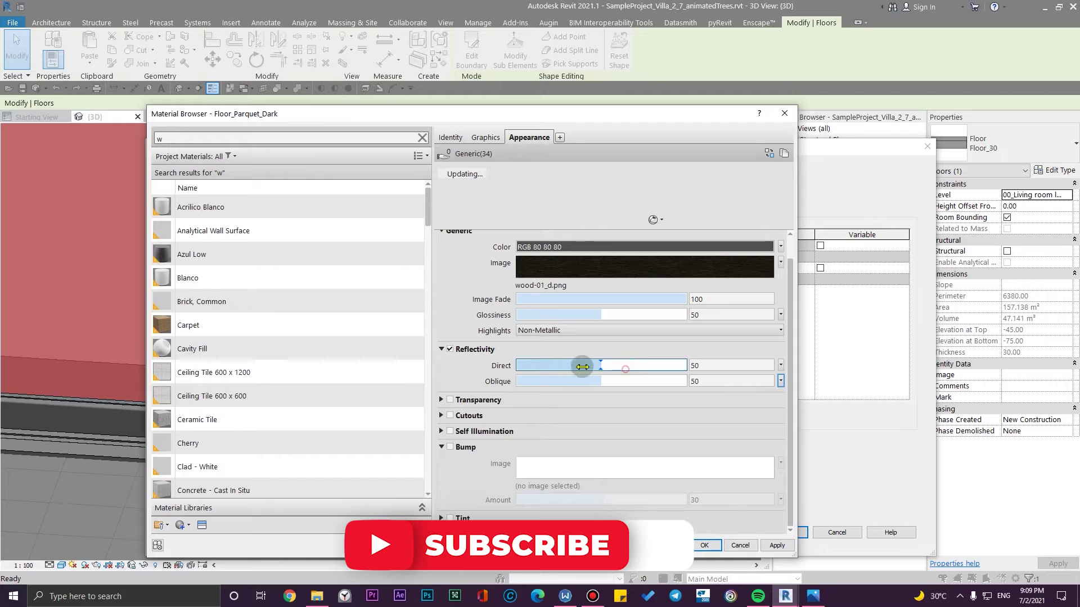
left_click_drag(608, 362, 561, 383)
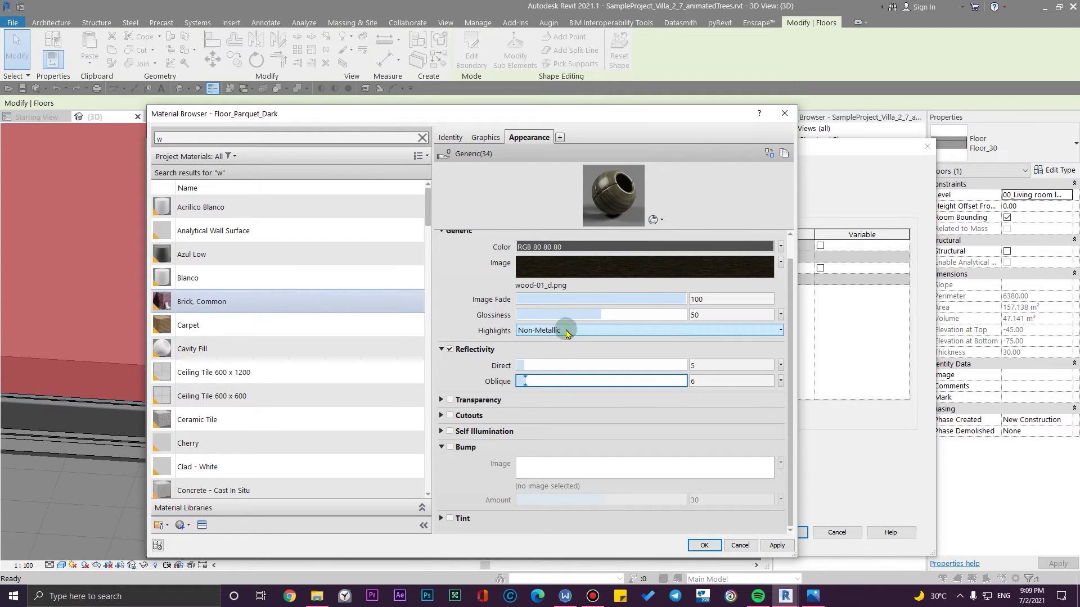
left_click(780, 315)
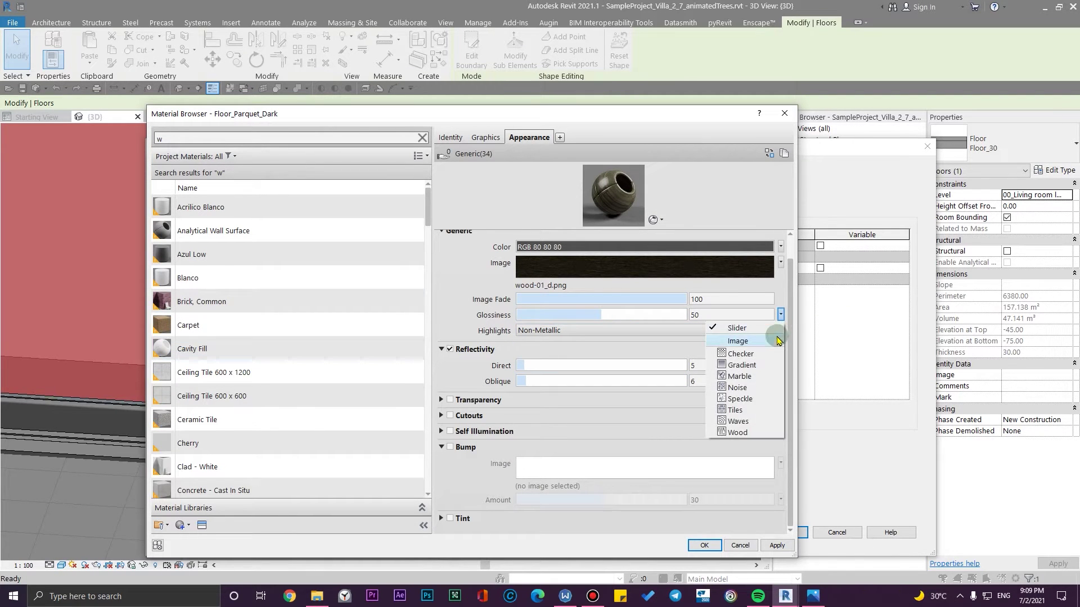
left_click(774, 341)
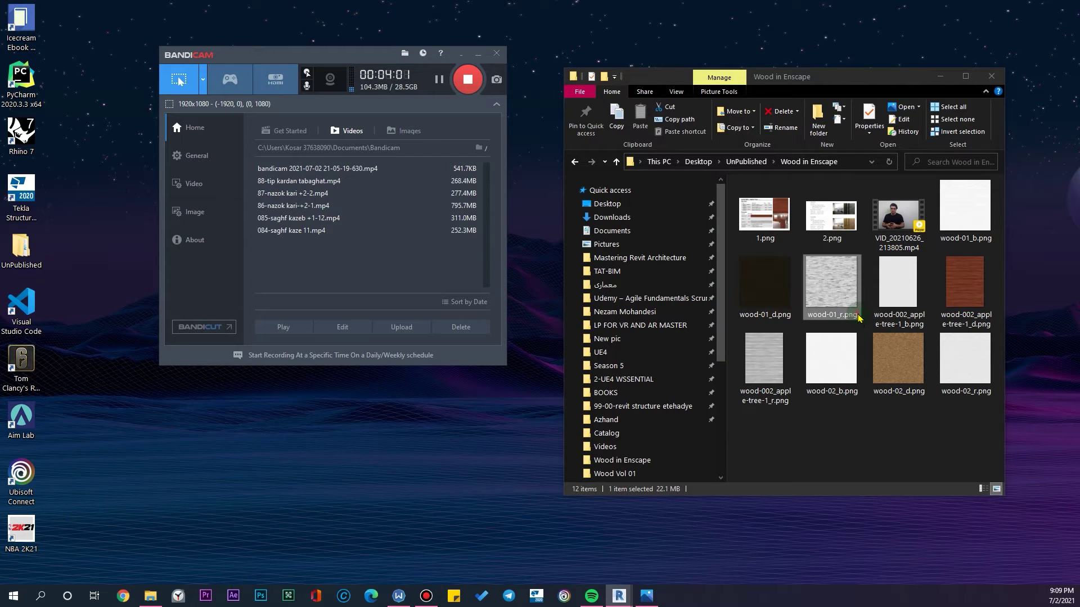
- Map Glossiness to wood-01_r.png, then tour the living room in Enscape to inspect the floor
left_click(838, 359)
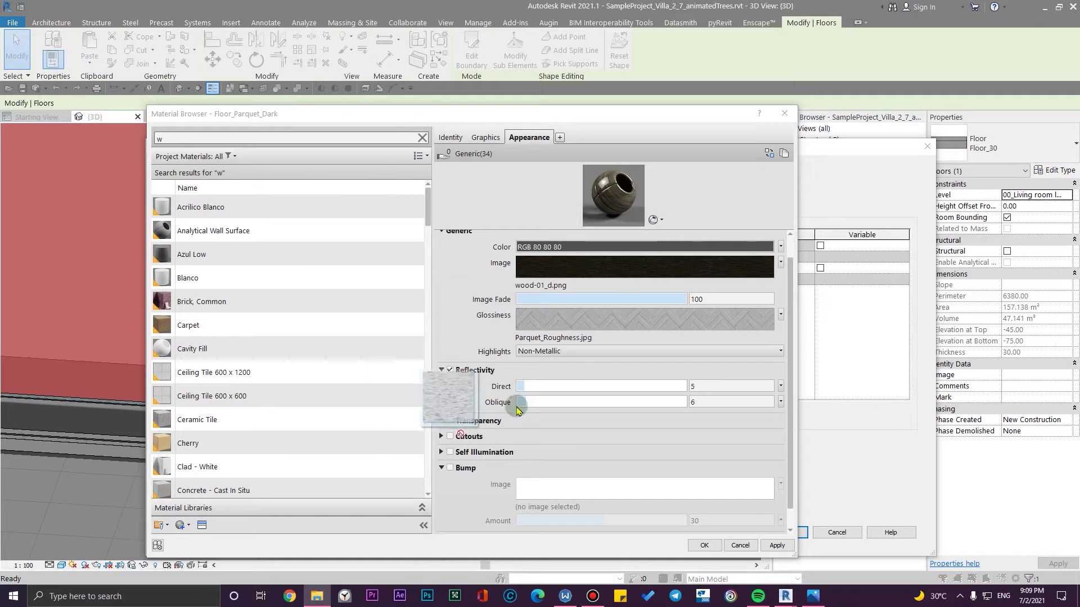
left_click_drag(446, 405, 584, 321)
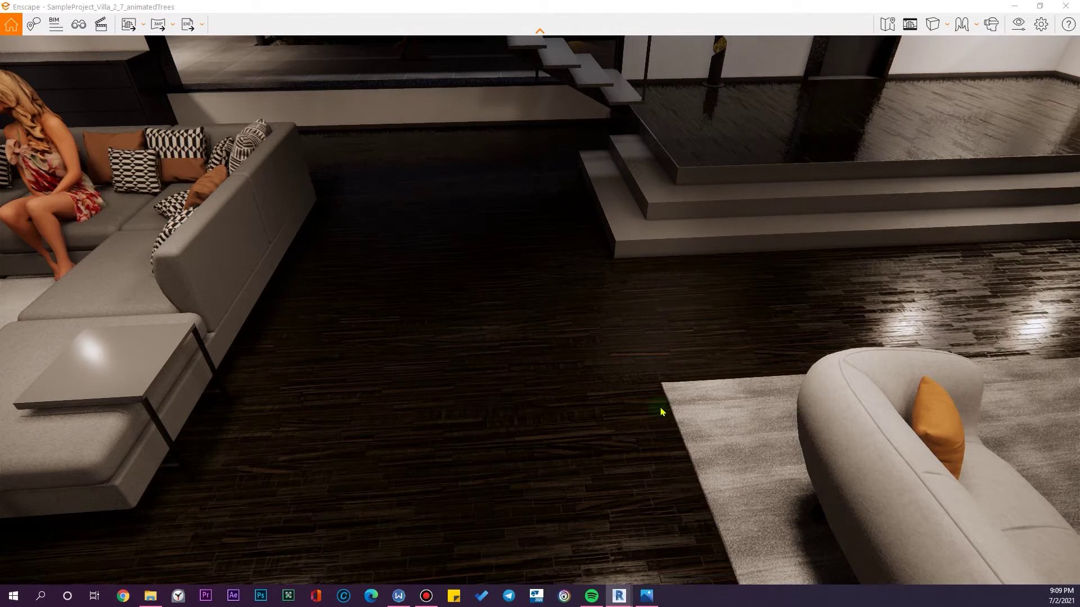
mouse_move(589, 449)
left_mouse_down()
mouse_move(568, 506)
mouse_move(506, 495)
mouse_move(382, 405)
mouse_move(584, 458)
left_mouse_up()
left_click_drag(663, 435, 348, 394)
key("w")
key("w")
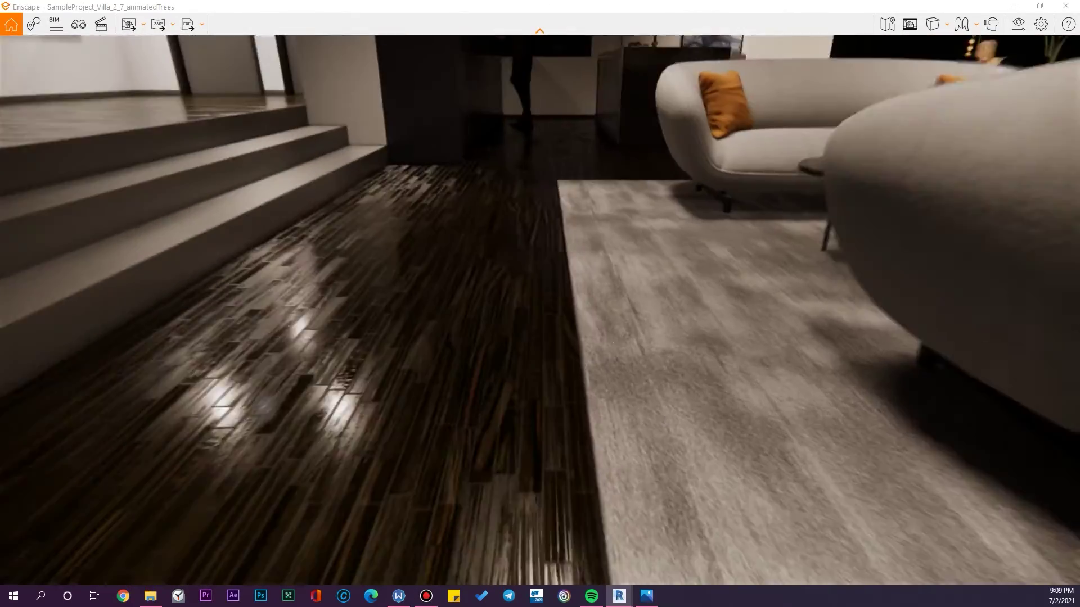
key("w")
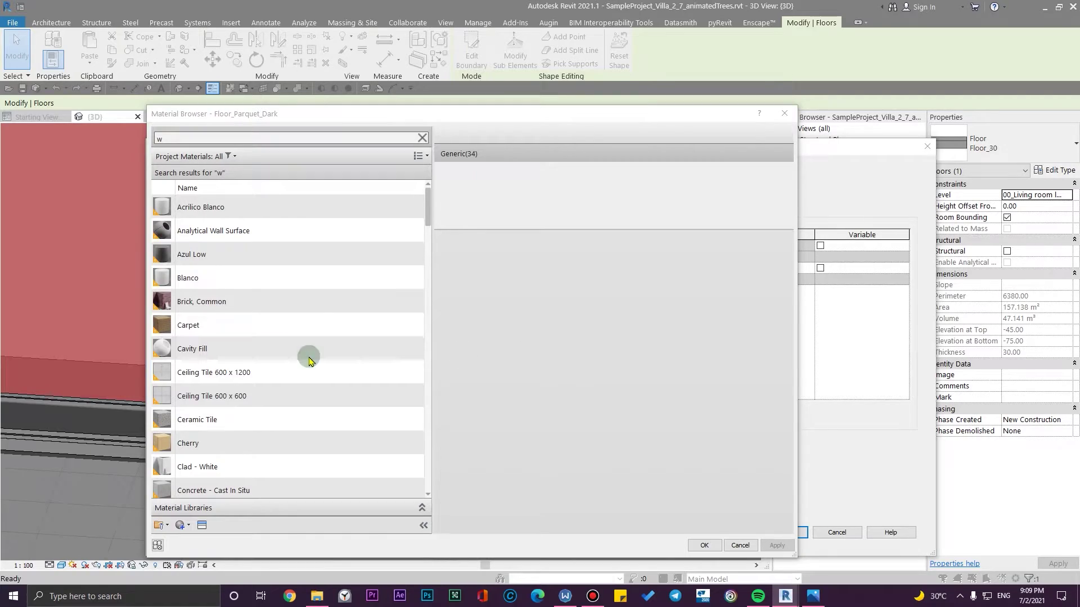
- Reopen Floor_Parquet_Dark's appearance properties and turn Bump back on
left_click(791, 120)
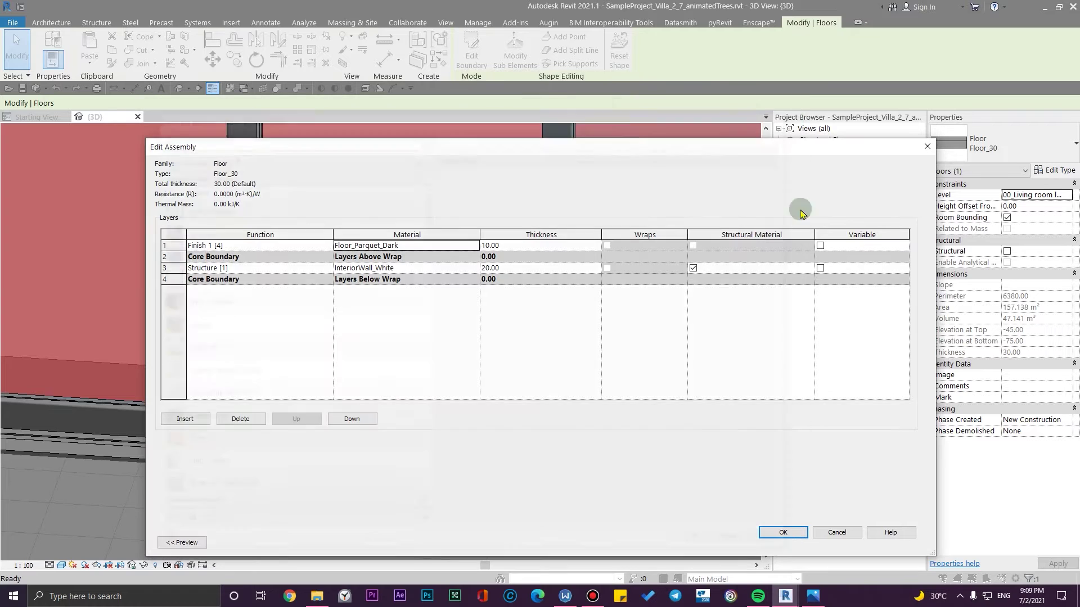
left_click(475, 246)
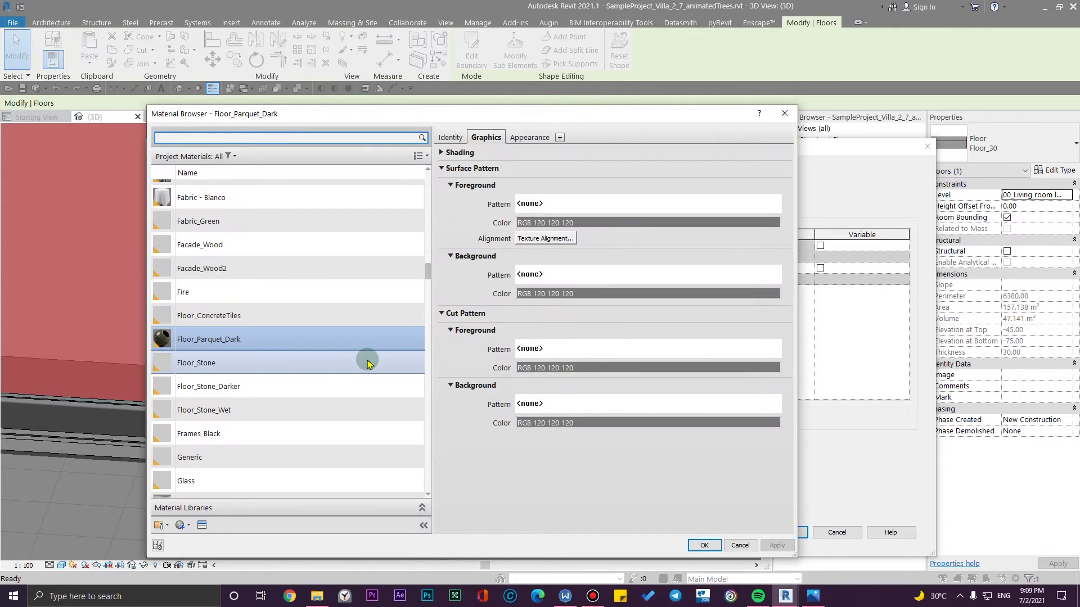
left_click(529, 137)
scroll(492, 357, "down", 1)
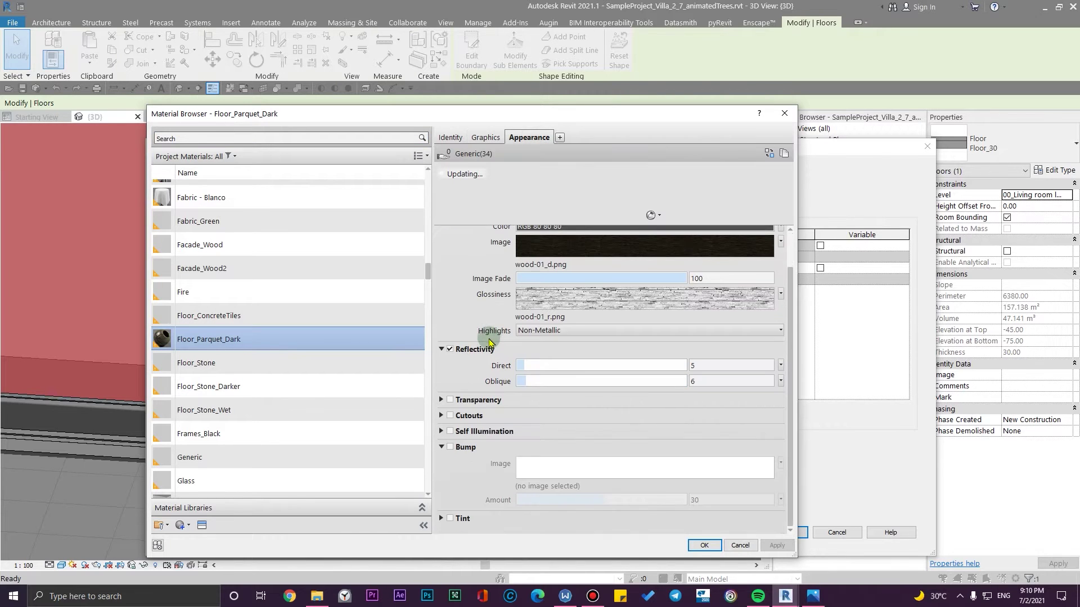
left_click(449, 448)
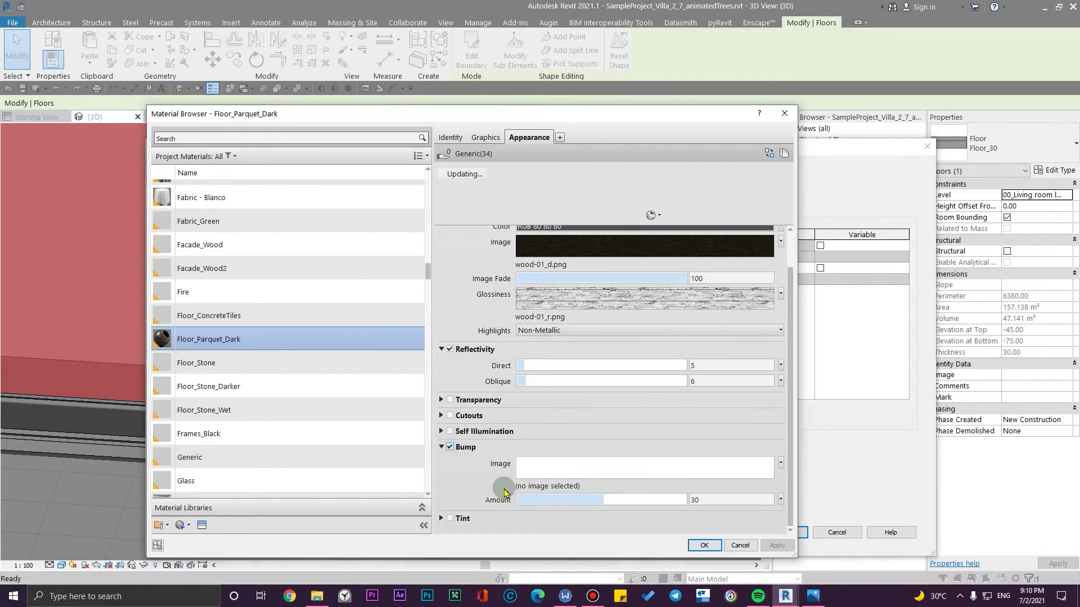
- Load a bump image, then replace the picked wood-02_b.png with wood-01_b.png
left_click(554, 487)
left_click(332, 332)
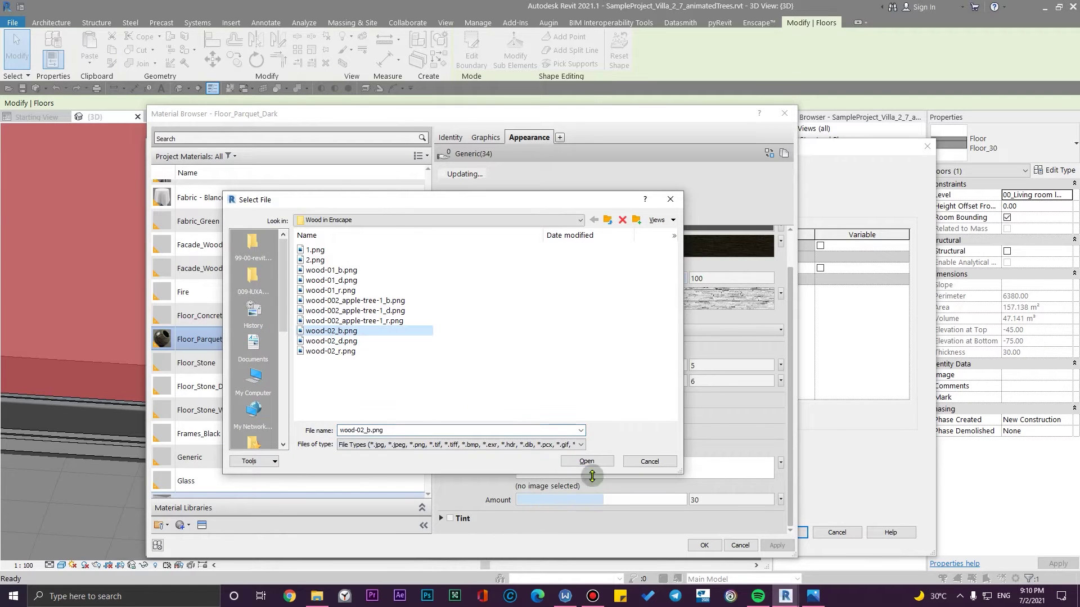
left_click(580, 445)
left_click(611, 450)
left_click(606, 463)
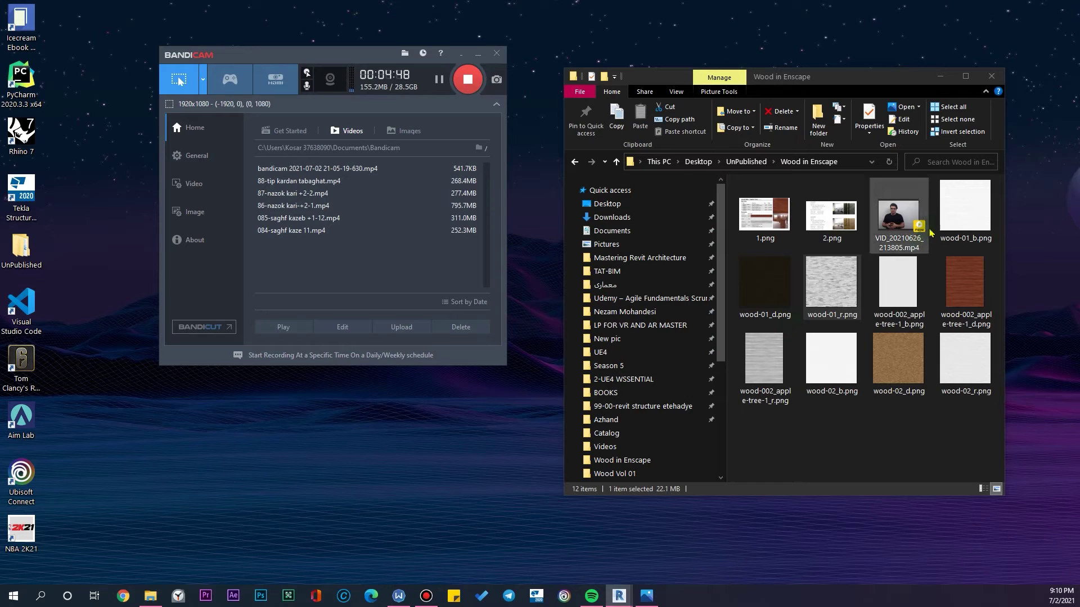
left_click_drag(944, 219, 973, 218)
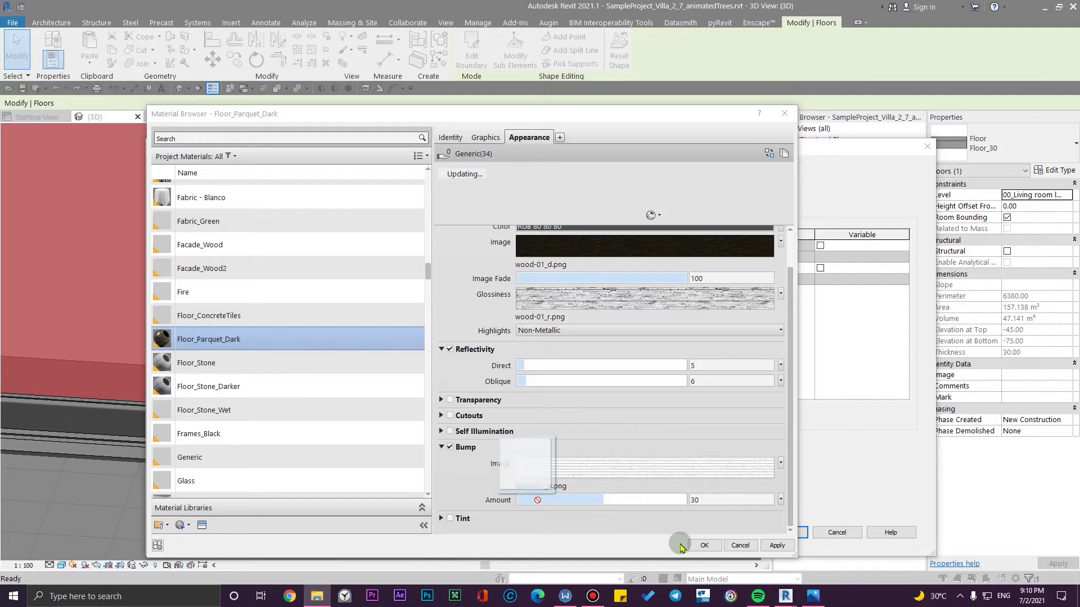
left_click_drag(526, 488, 628, 470)
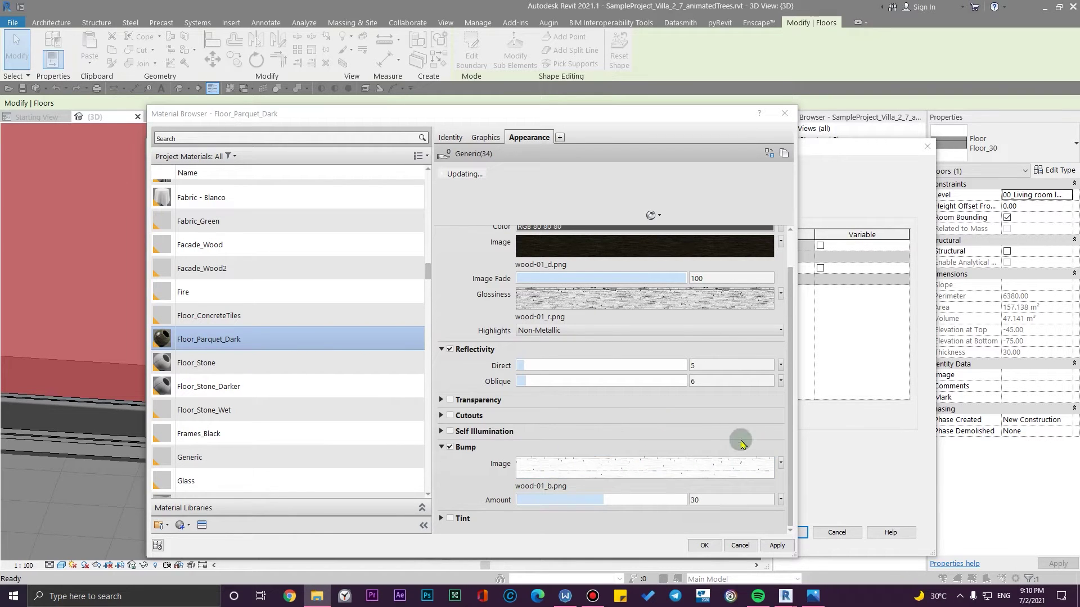
left_click(677, 471)
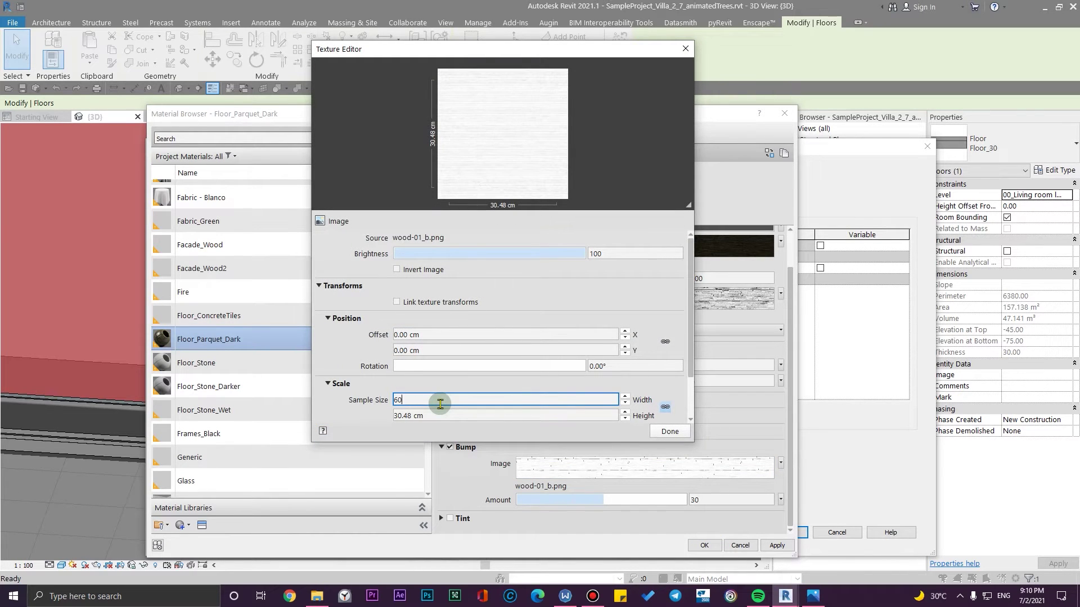
- Give the bump texture a linked 600 × 600 cm sample size, apply it, then select wood-02_d.png
key("Tab")
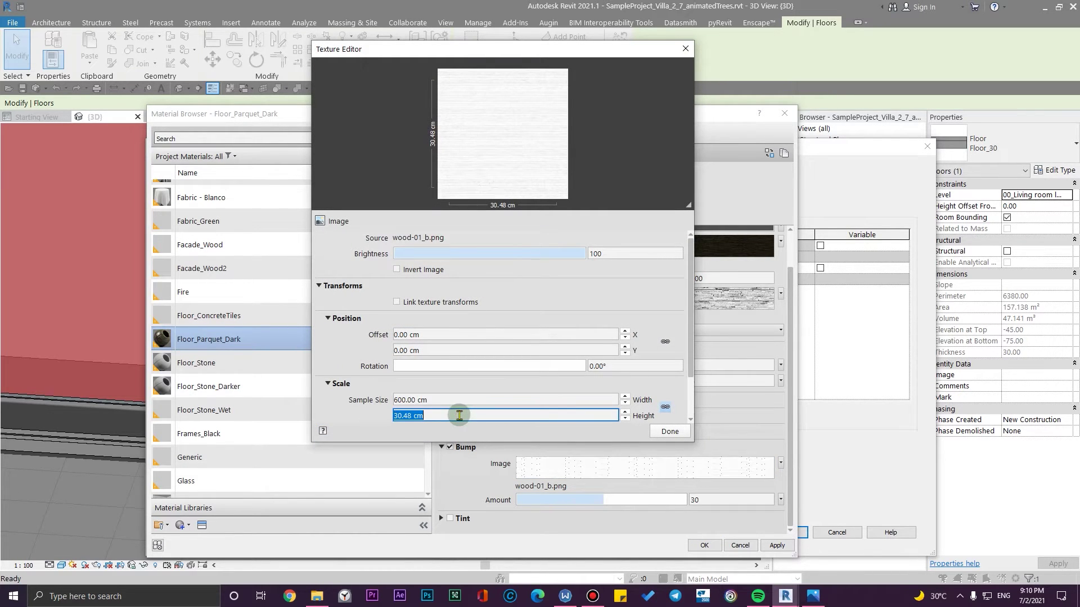
type("6")
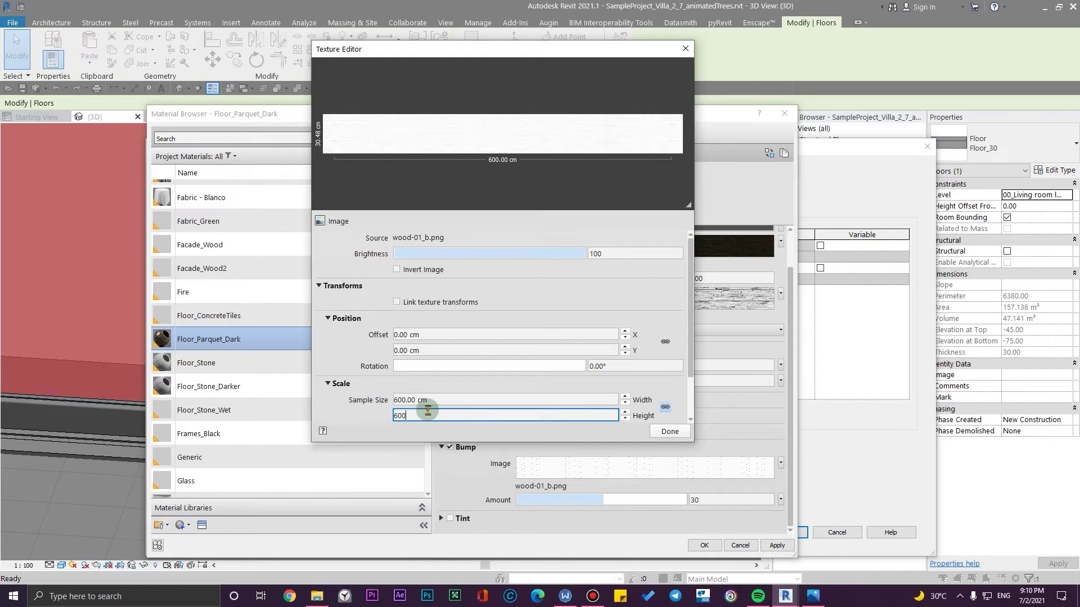
type("00")
left_click(435, 306)
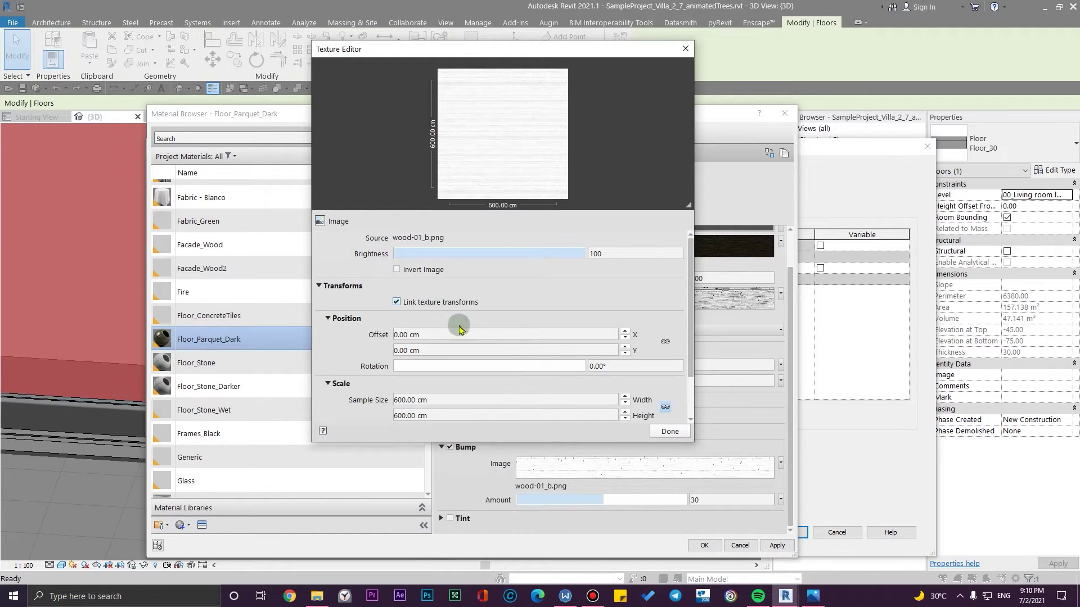
left_click(670, 431)
left_click(778, 546)
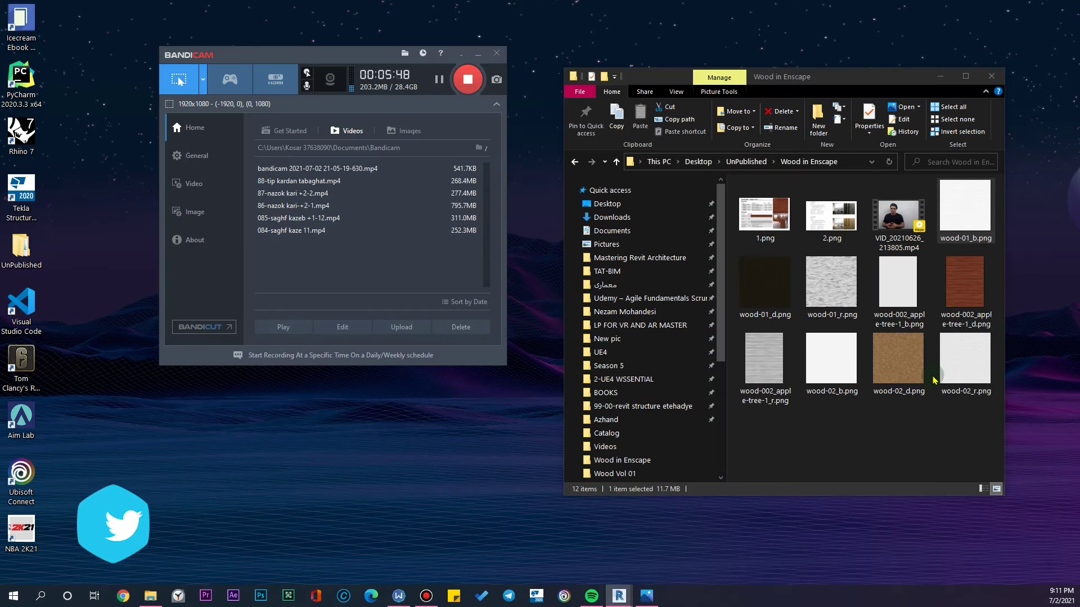
left_click(917, 383)
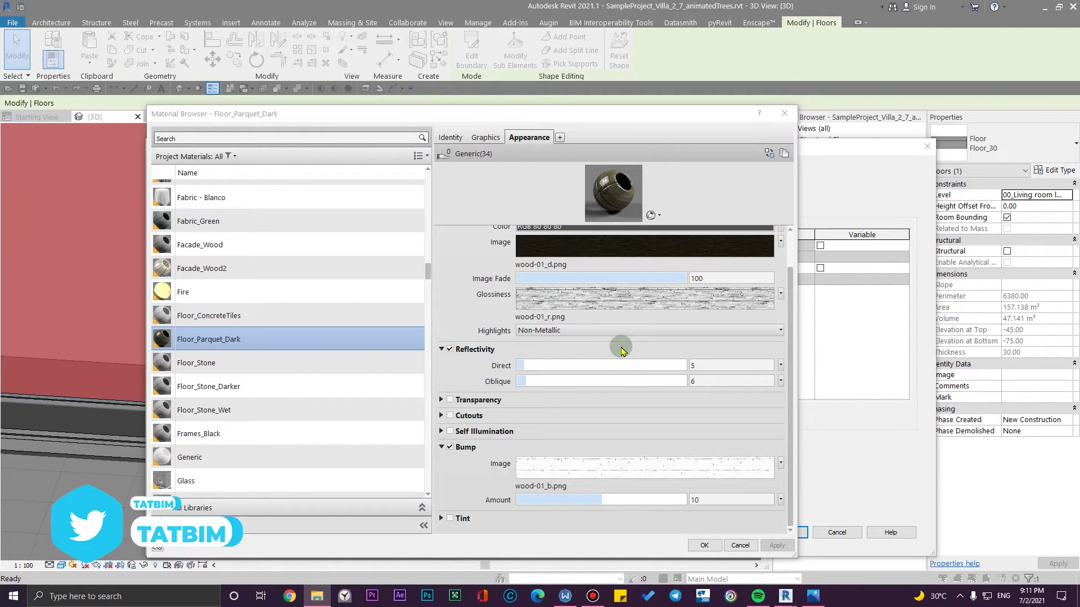
scroll(405, 489, "down", 1)
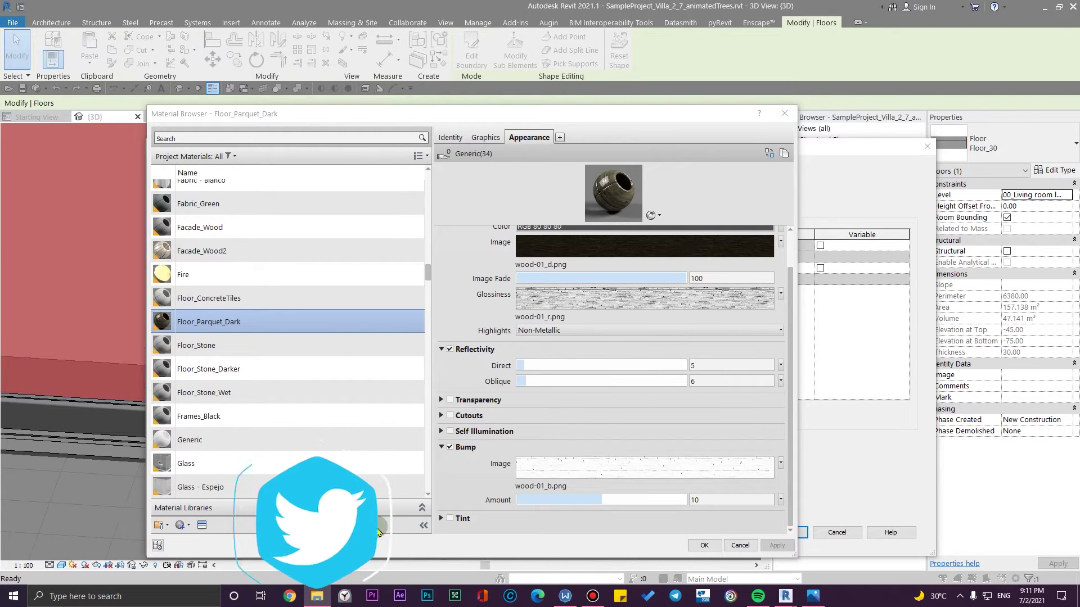
- Swap the floor appearance for Beechwood - Rosewood from Appearance Library > Flooring
left_click(202, 525)
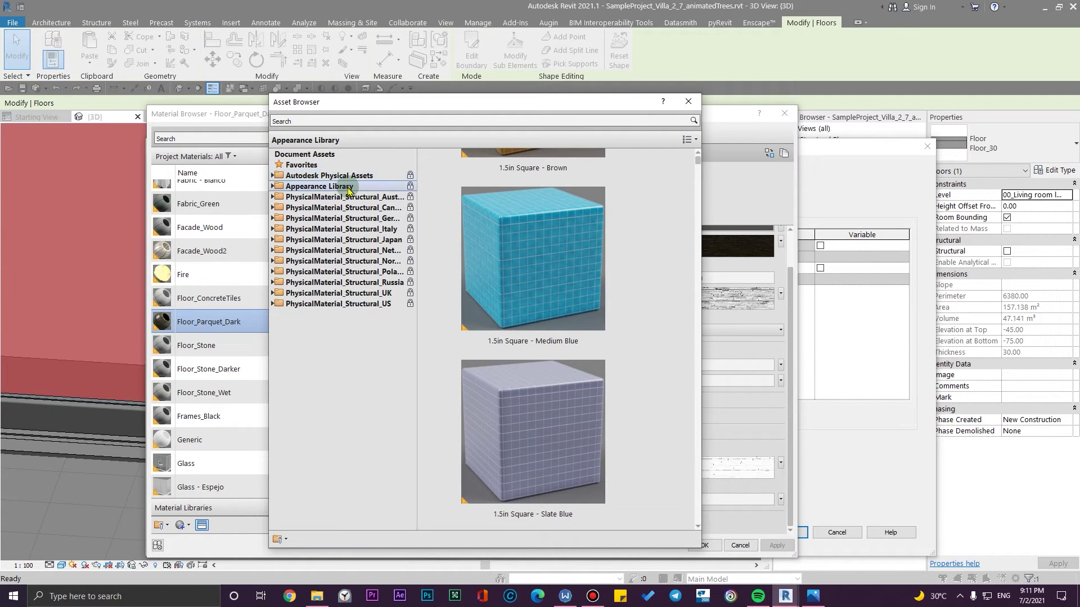
double_click(348, 189)
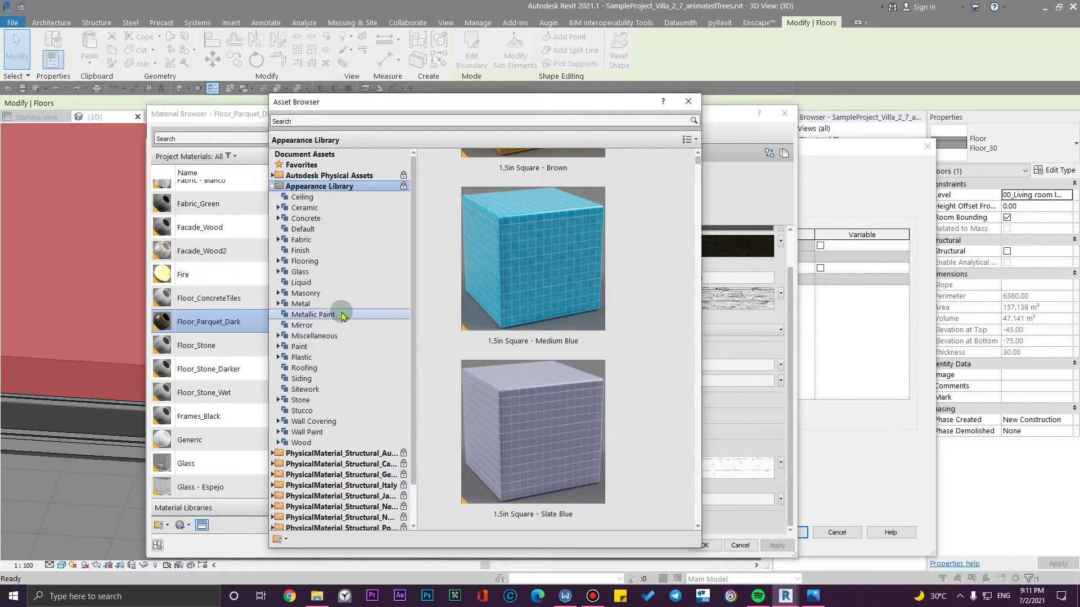
left_click(337, 261)
scroll(569, 393, "down", 5)
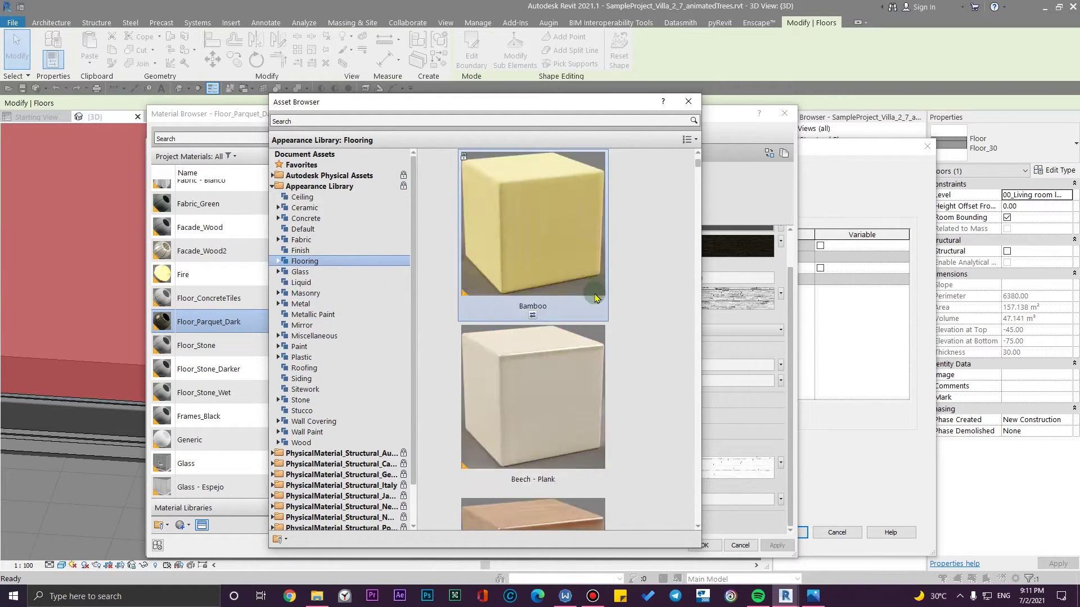
scroll(569, 394, "down", 1)
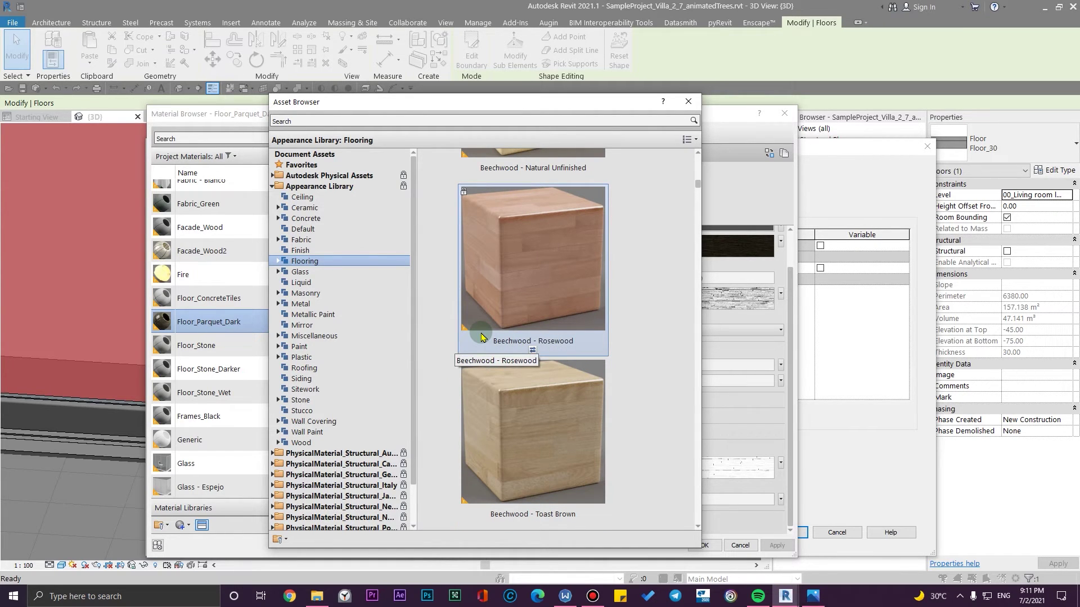
left_click(532, 351)
left_click(690, 103)
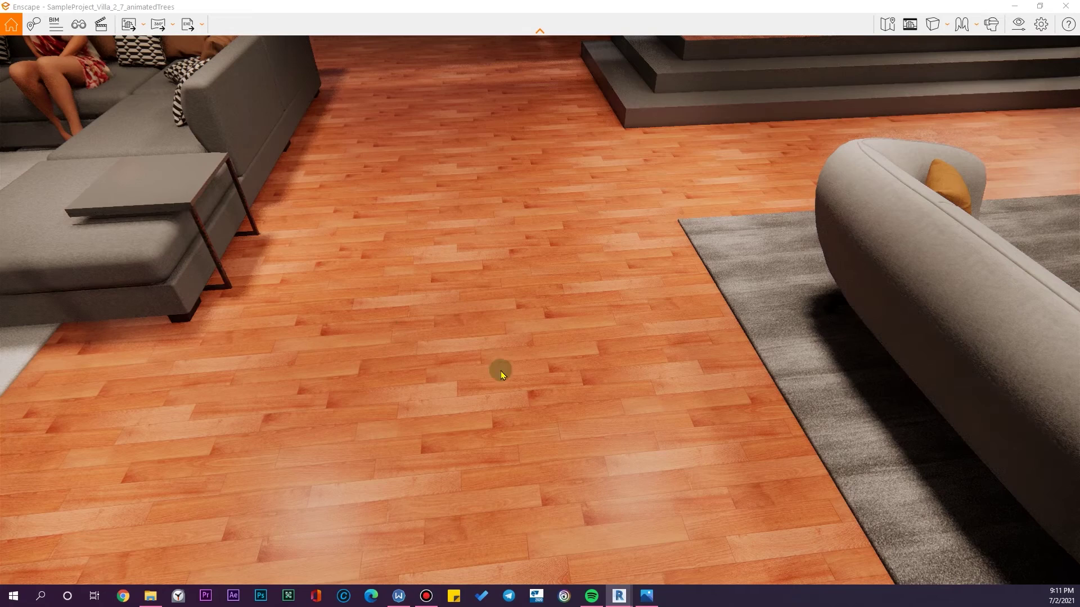
- Review the rosewood floor in Enscape, then drop wood-01_d.png onto the Wood Image slot
left_click_drag(553, 535, 367, 501)
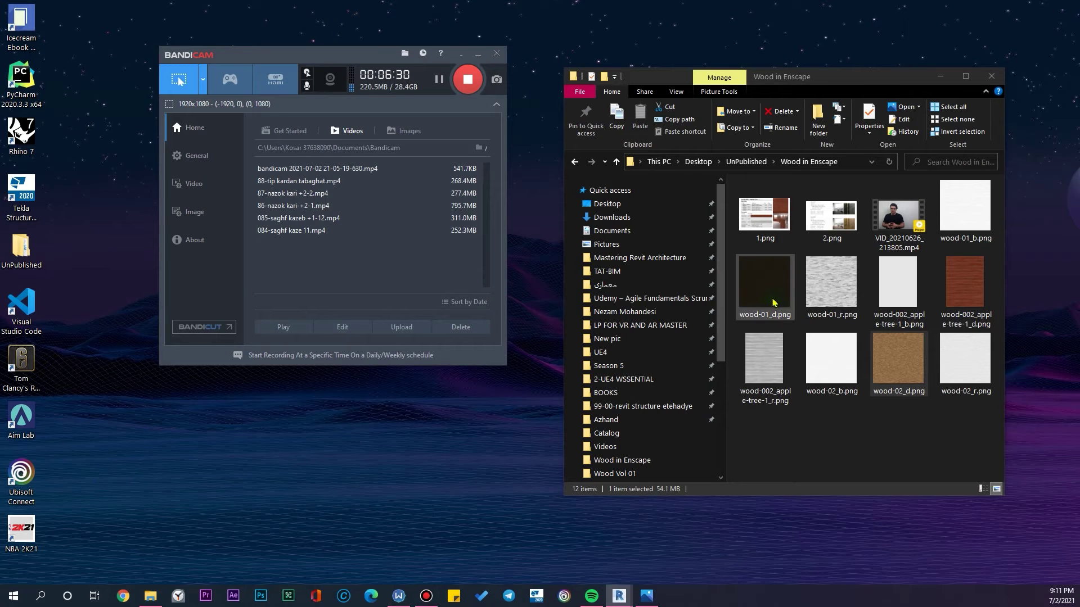
left_click(771, 287)
left_click_drag(771, 287, 790, 268)
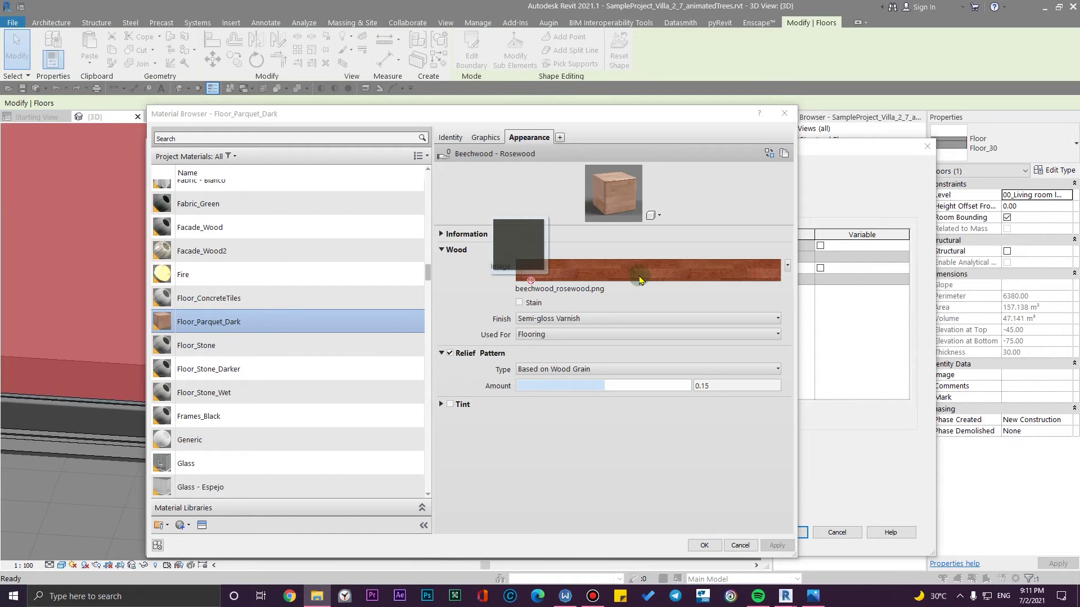
left_click_drag(640, 280, 632, 278)
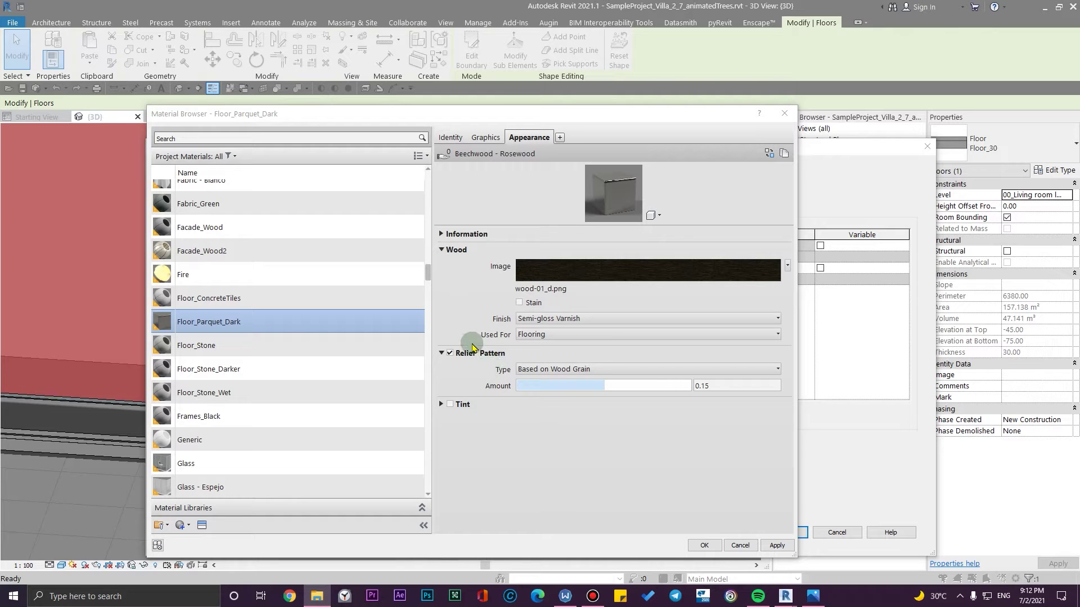
- Give wood-01_d.png a linked 600 × 600 cm sample size and apply the floor material
left_click(587, 277)
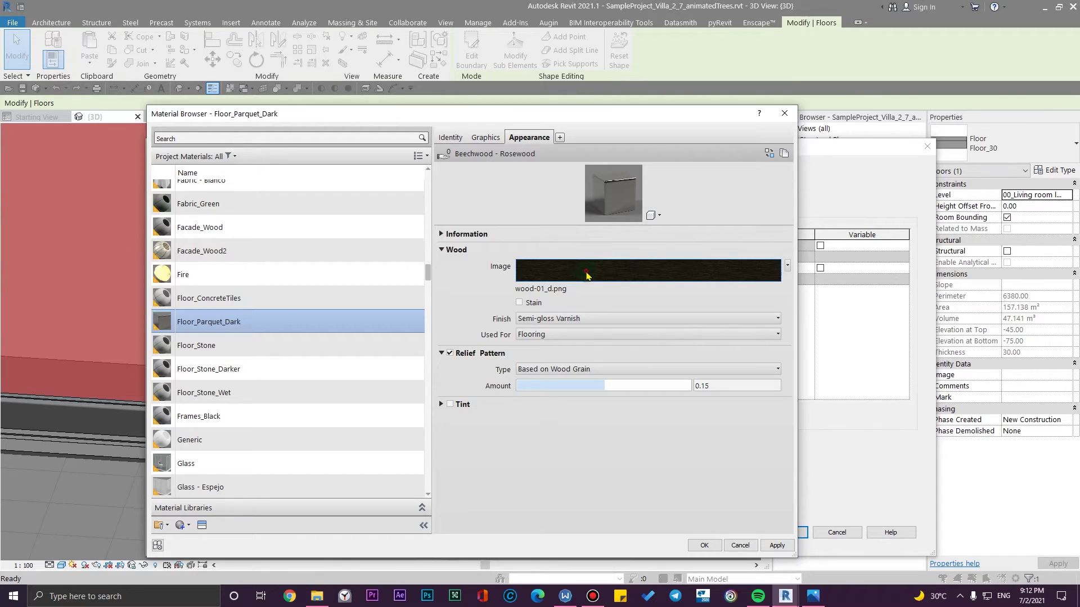
left_click(451, 399)
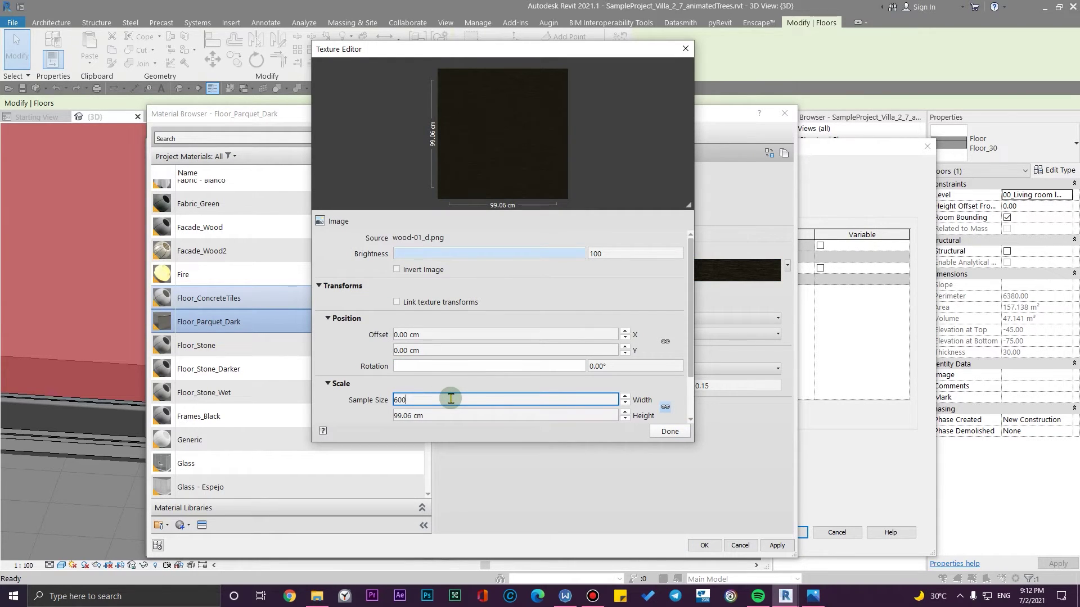
left_click(486, 419)
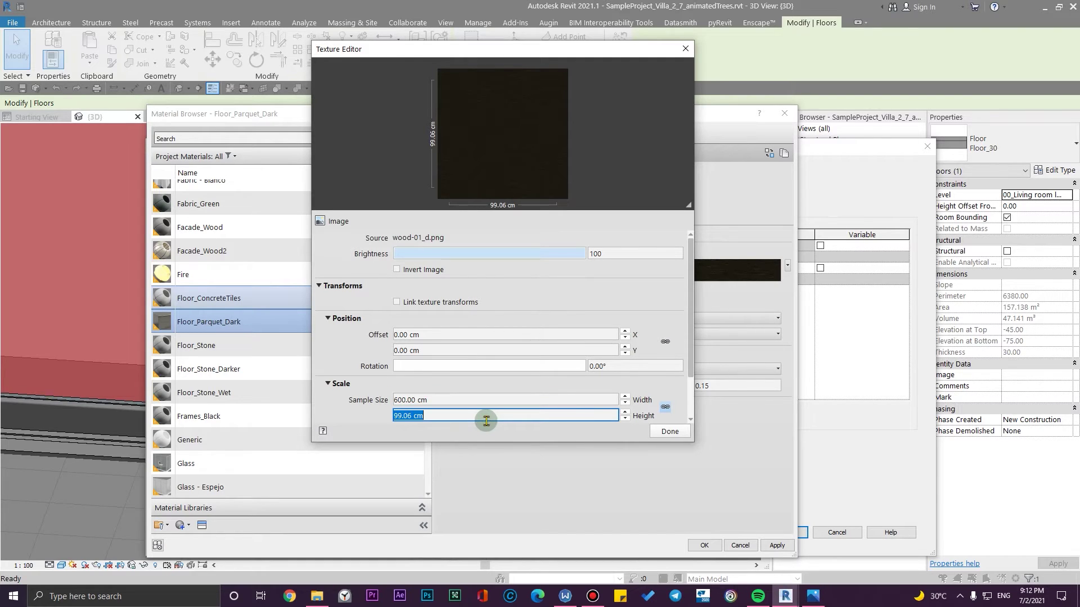
type("600")
left_click(342, 313)
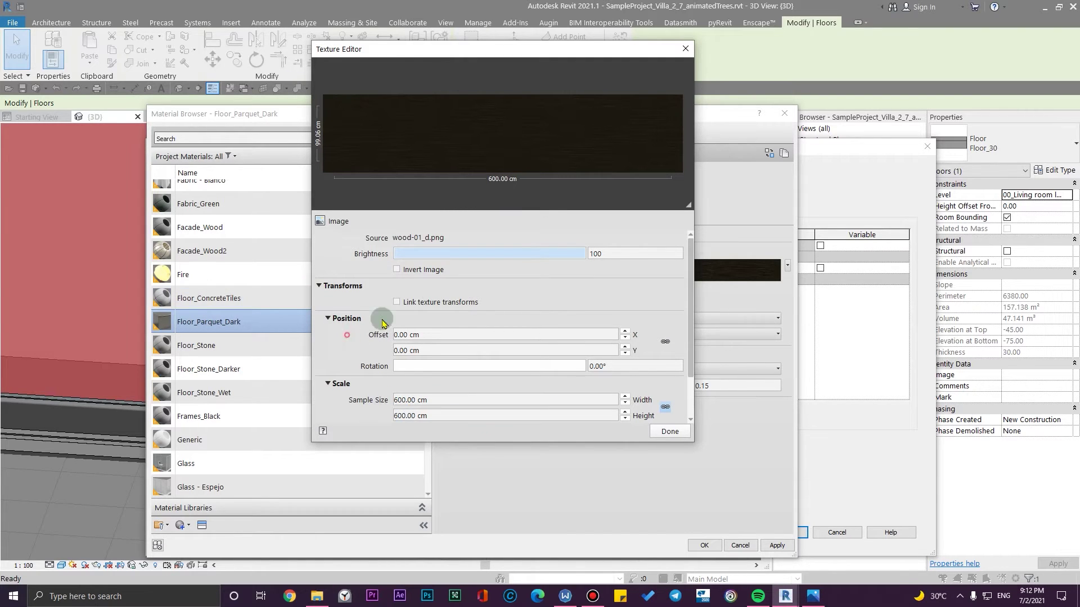
left_click(427, 302)
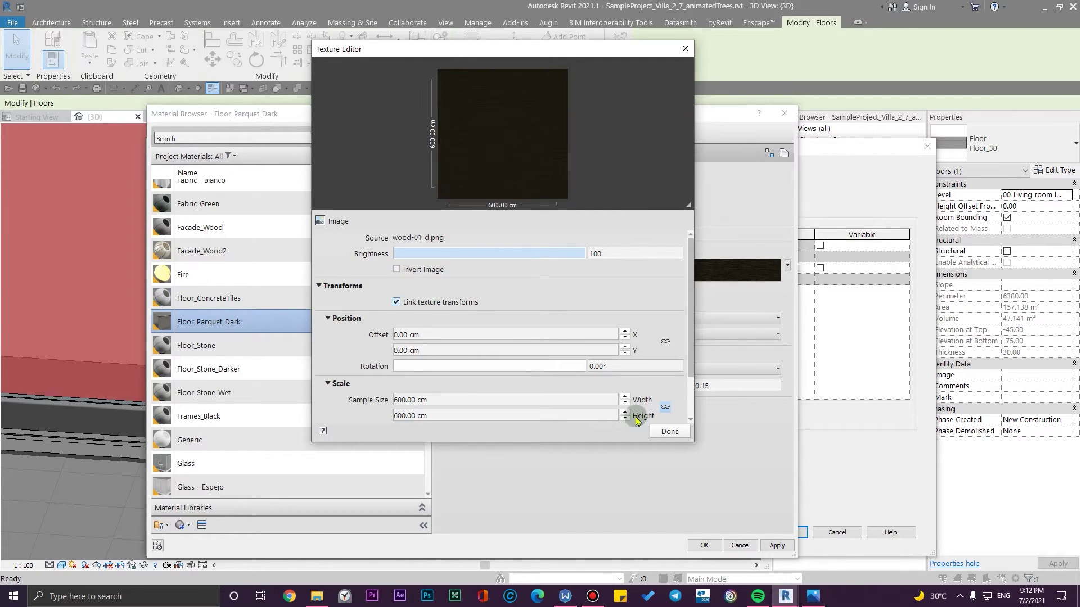
left_click(673, 431)
left_click(777, 545)
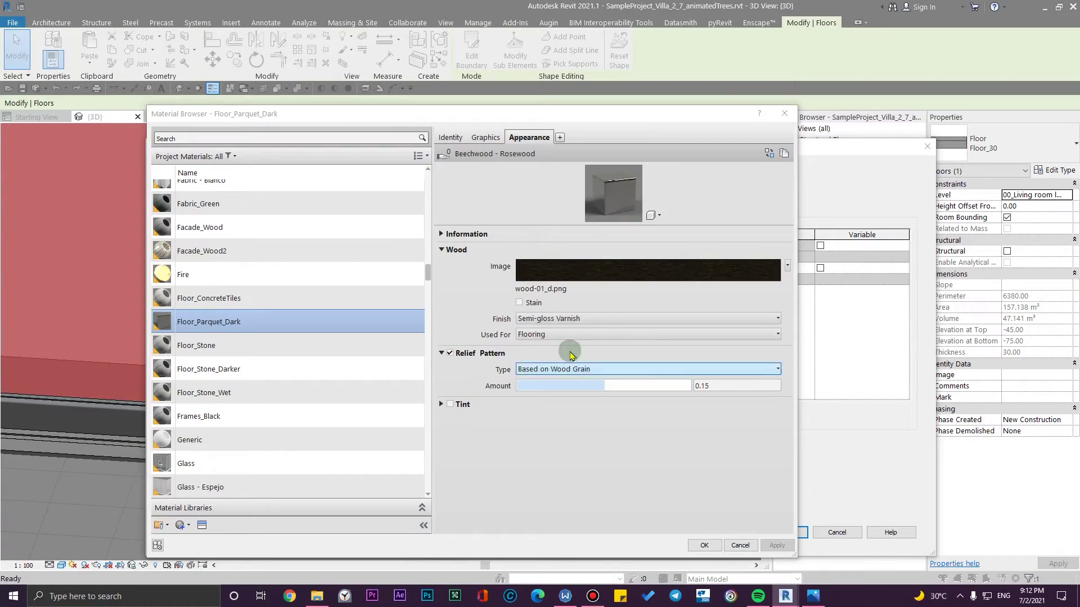
- Try staining the floor wood, then turn the stain off again and apply
left_click(519, 302)
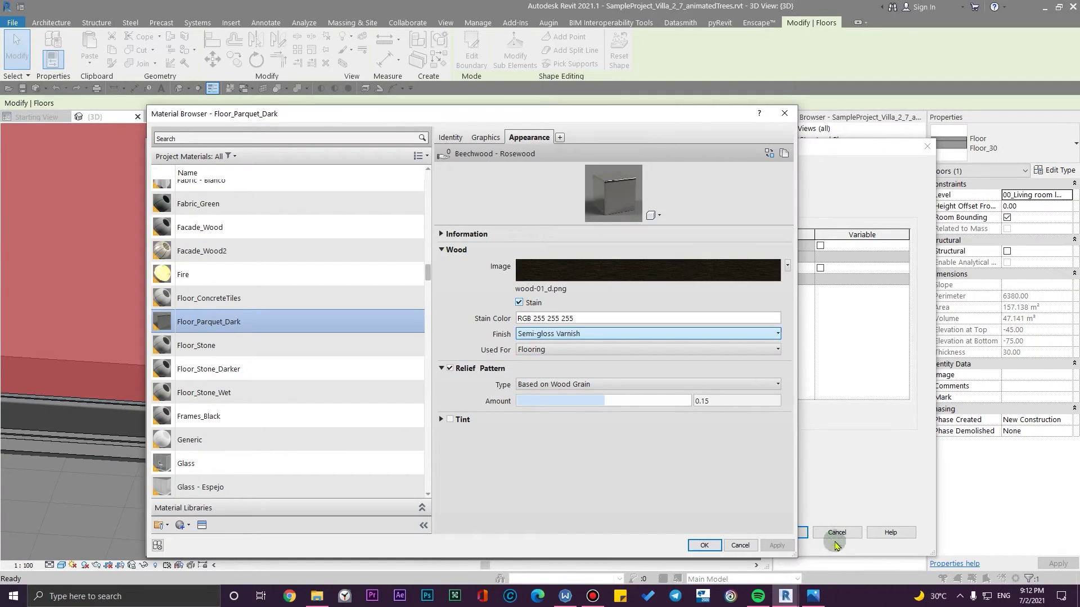
left_click(776, 545)
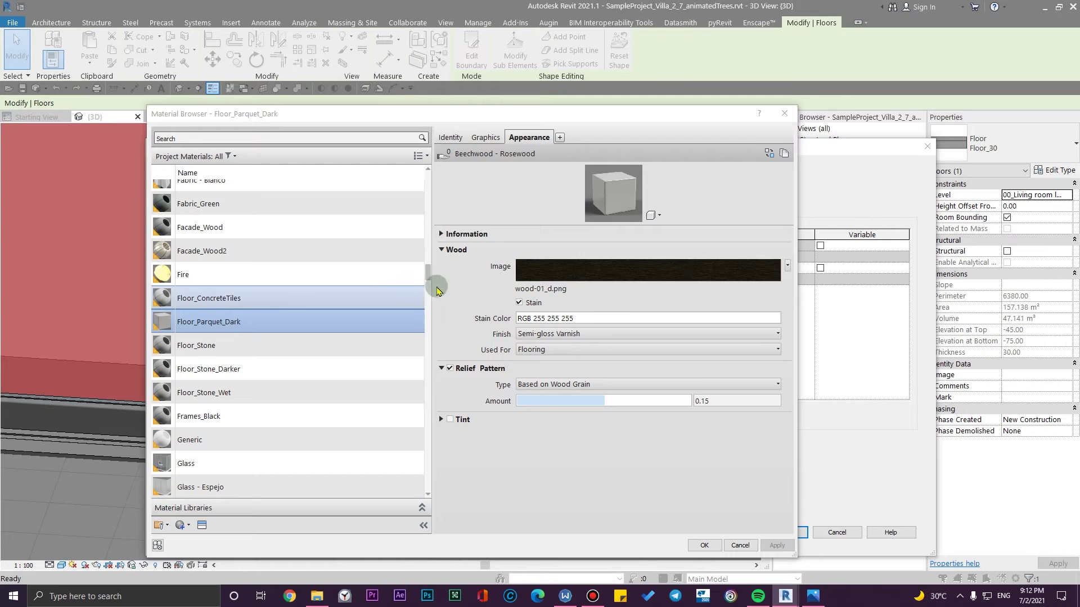
left_click(564, 318)
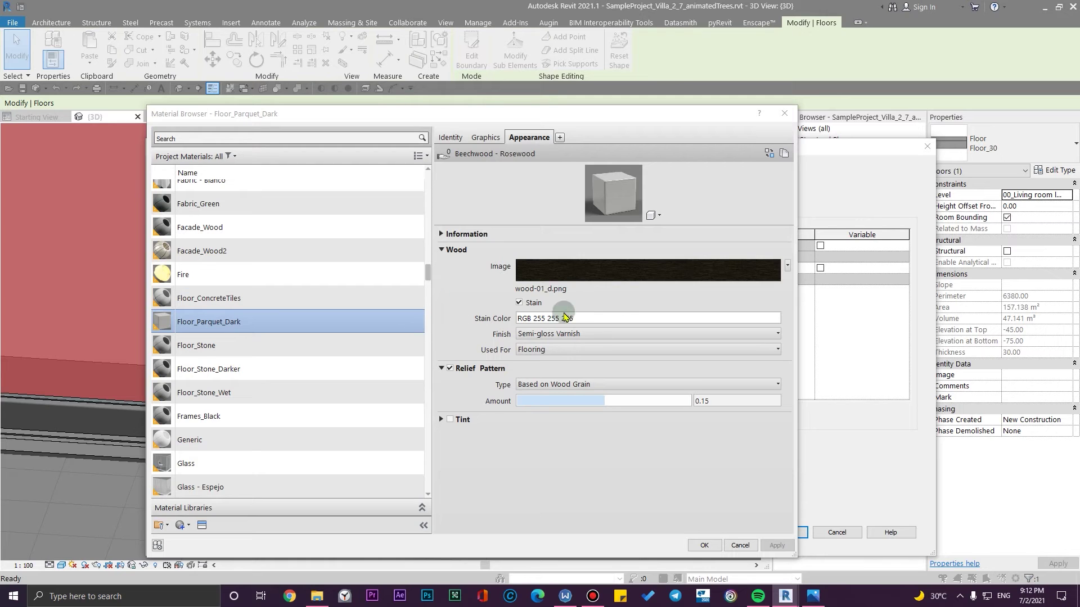
left_click(519, 302)
left_click(777, 545)
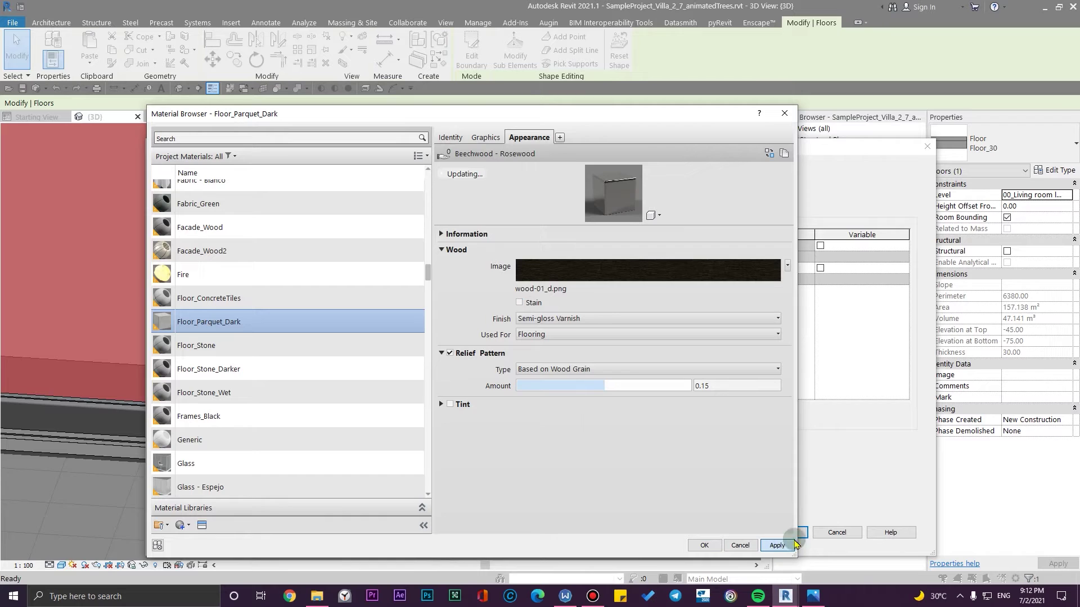
- Try Glossy Varnish and then Semi-gloss Varnish finishes, applying each
left_click(631, 318)
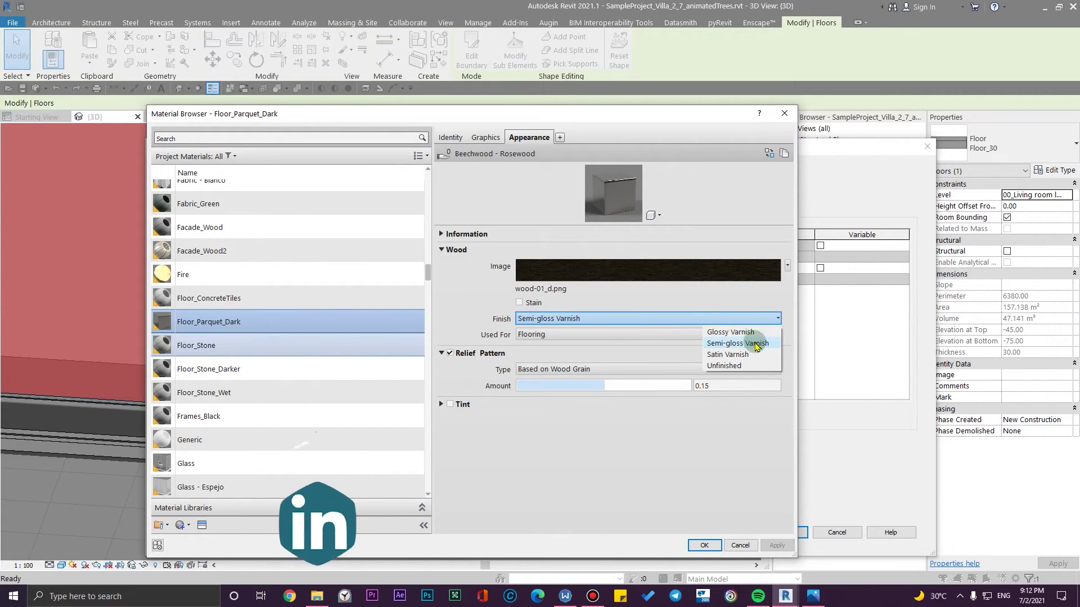
left_click(741, 332)
left_click(776, 546)
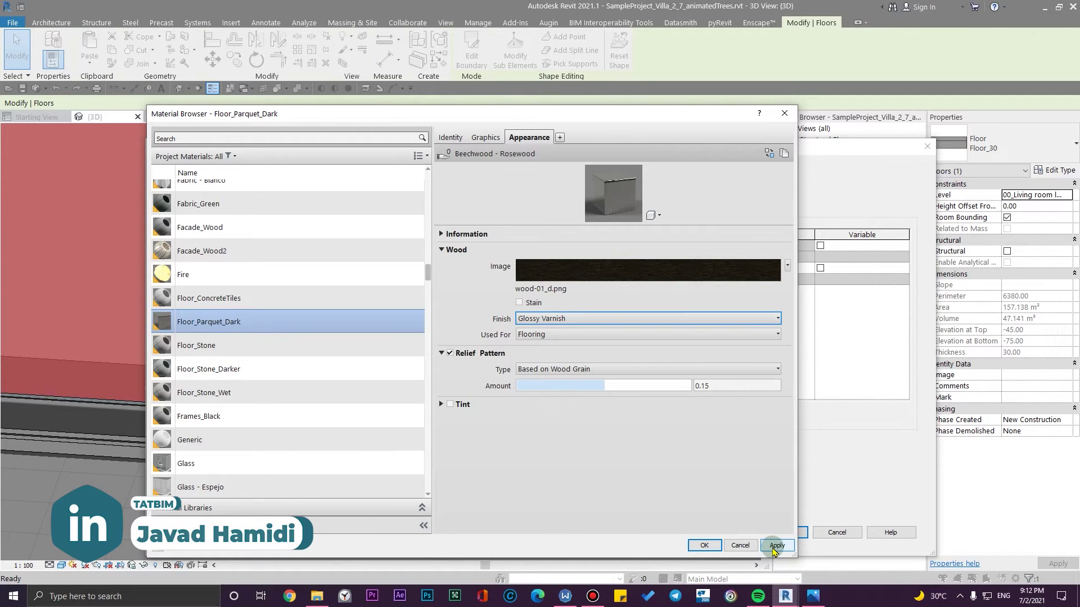
left_click(774, 546)
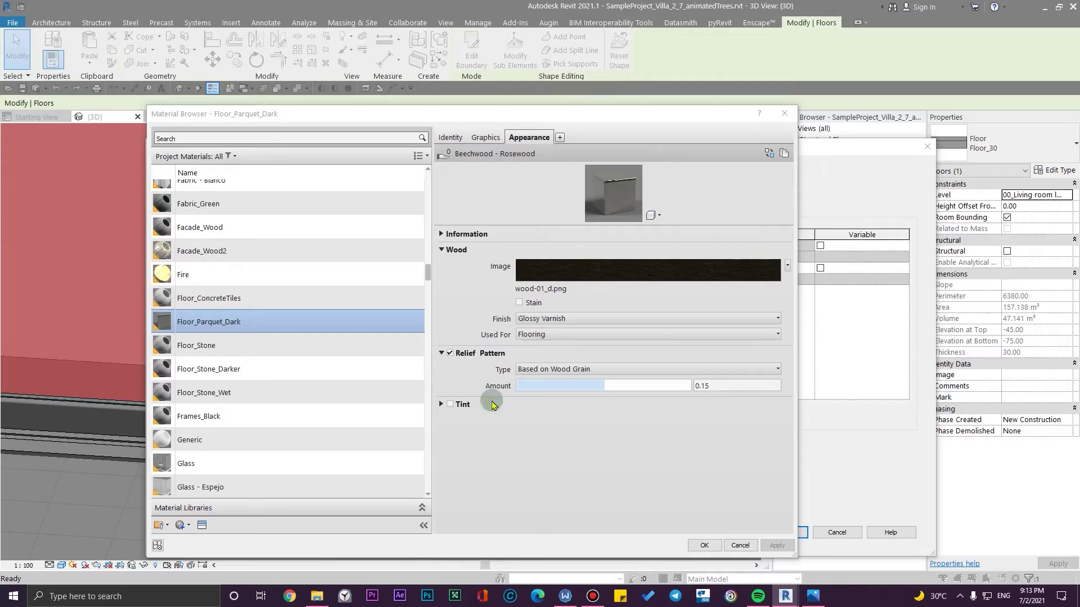
left_click(602, 318)
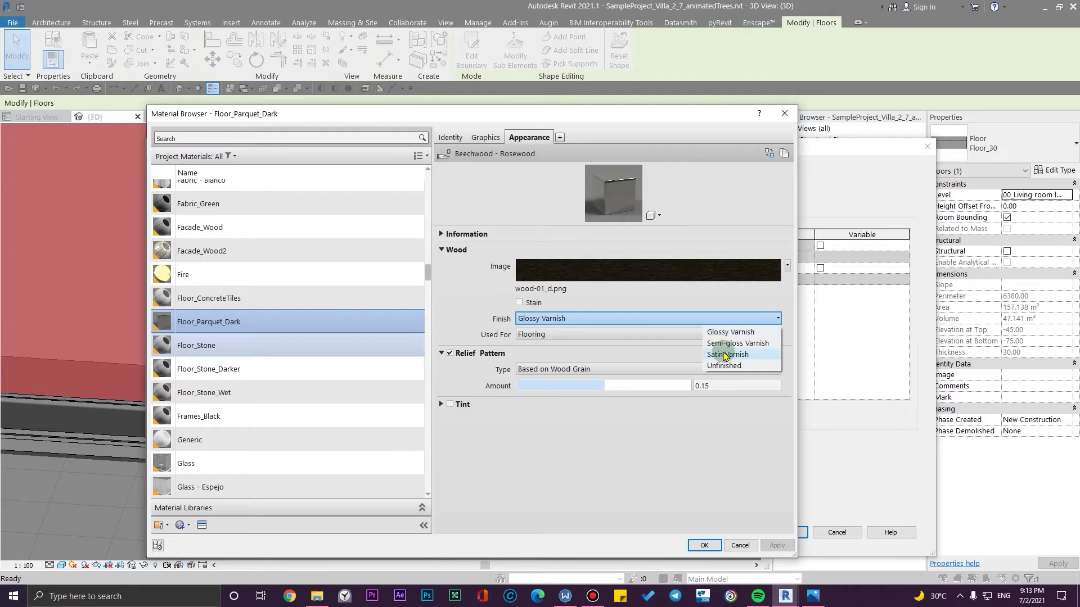
left_click(737, 343)
left_click(777, 543)
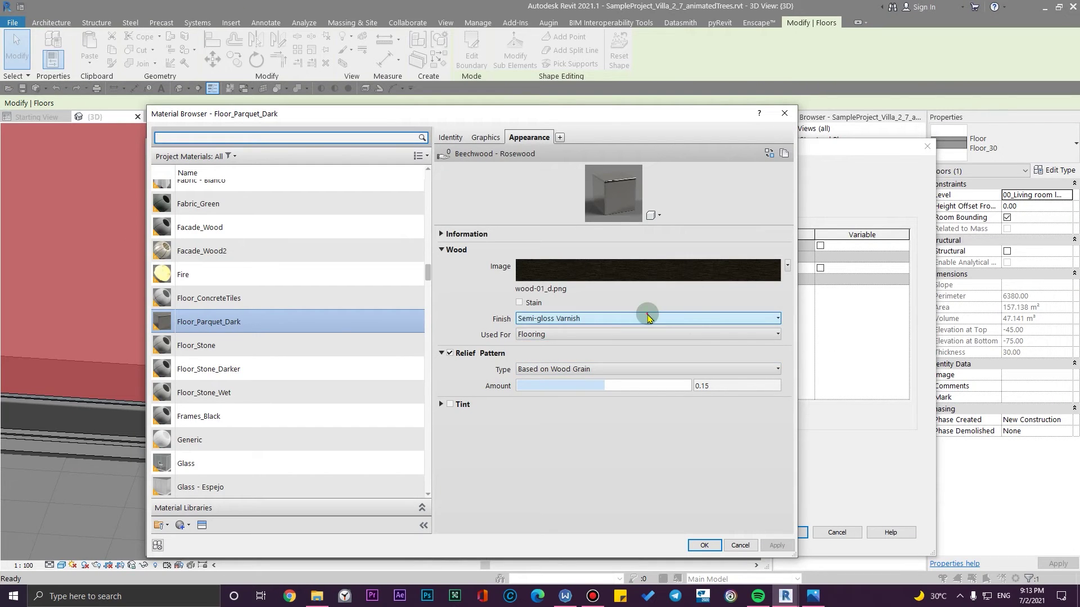
- Test Satin Varnish, then settle on Semi-gloss Varnish and apply it
left_click(647, 315)
left_click(727, 354)
left_click(776, 546)
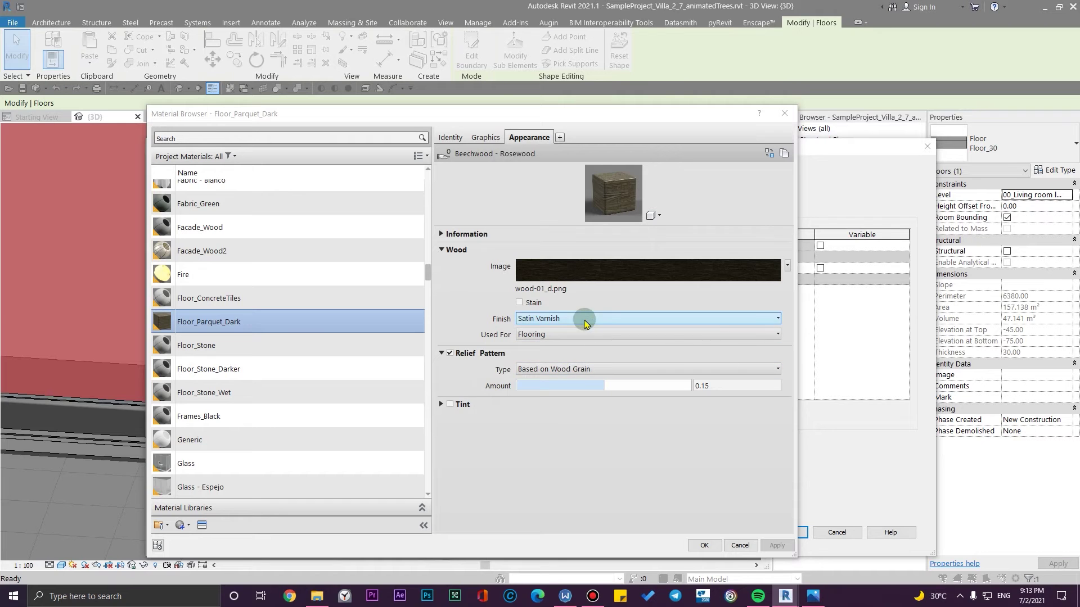
left_click(647, 317)
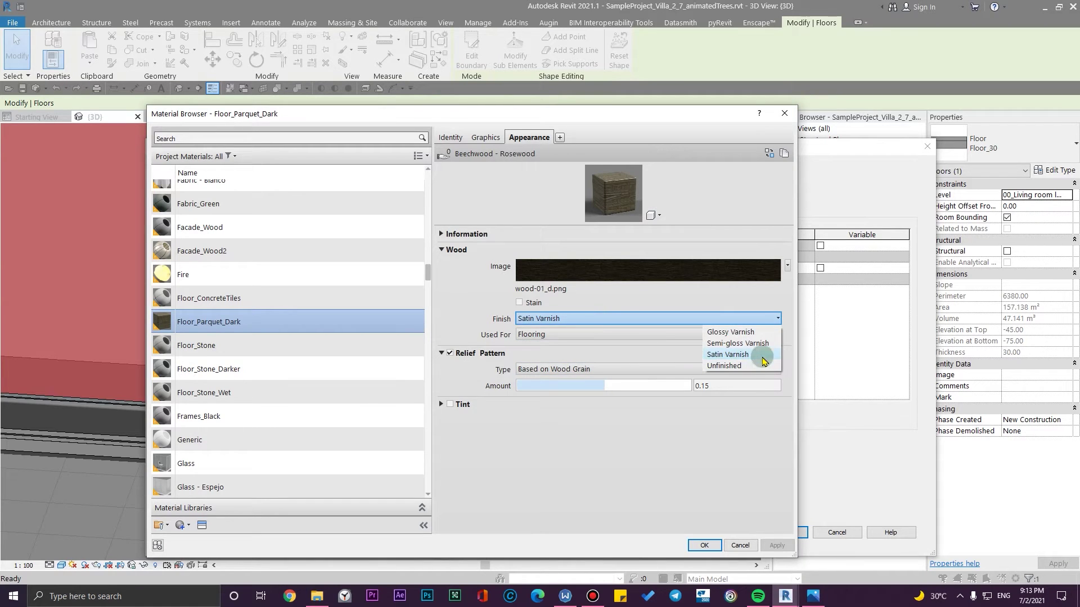
left_click(737, 343)
left_click(776, 544)
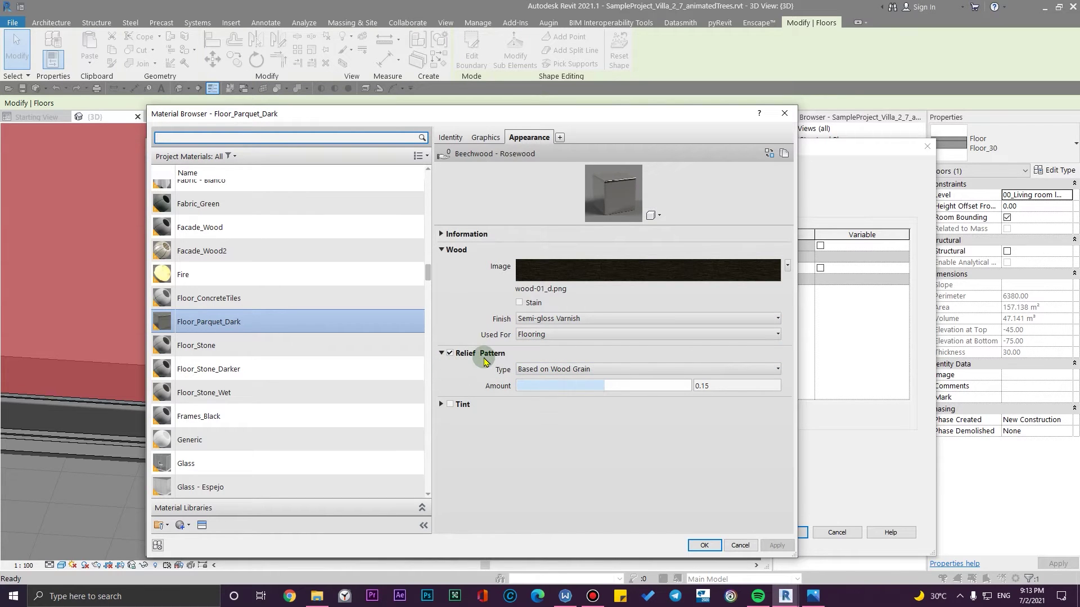
- Set Relief Pattern Type to Custom, using wood-01_b.png as the relief image
left_click(556, 369)
left_click(717, 394)
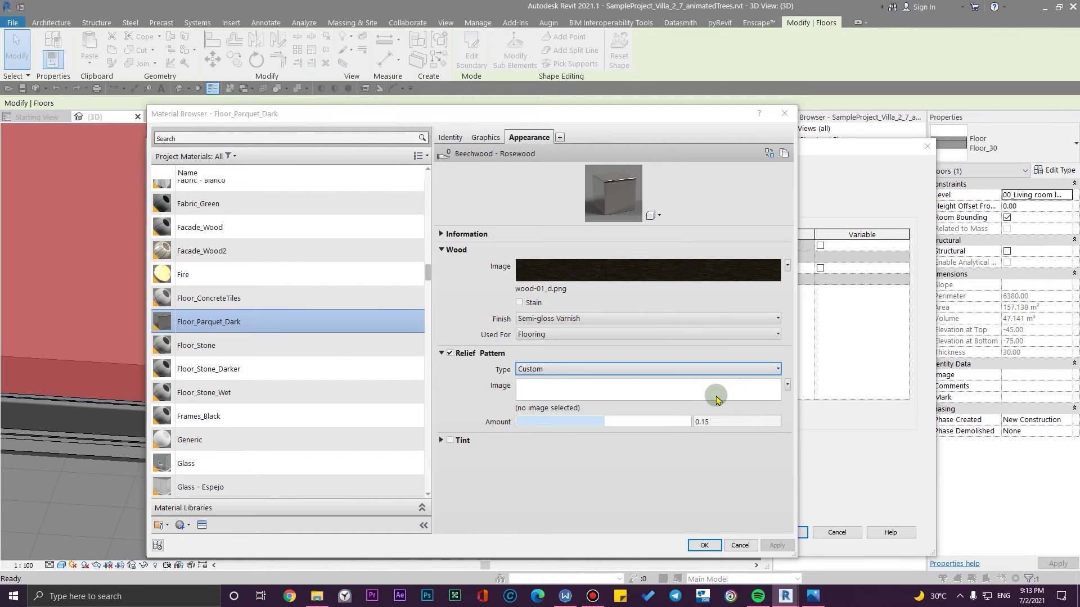
left_click(713, 393)
left_click(410, 332)
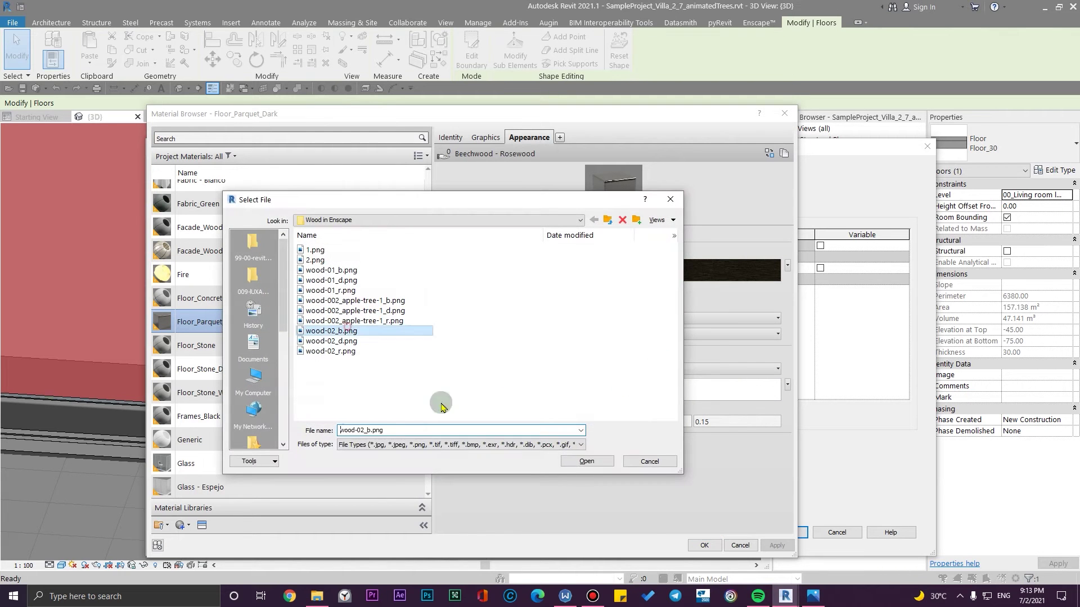
left_click(586, 461)
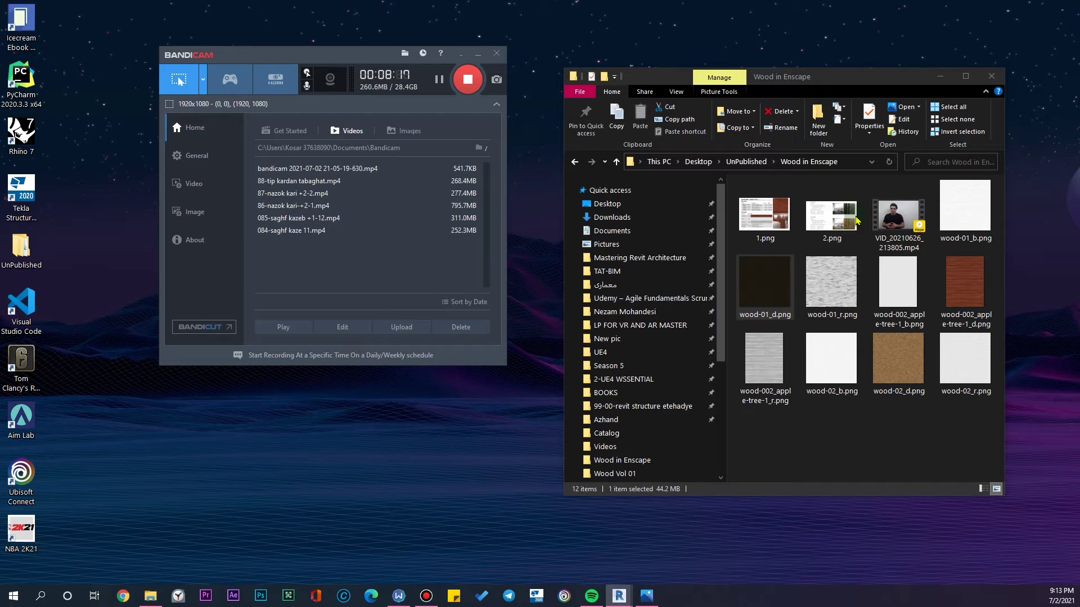
left_click_drag(962, 213, 967, 235)
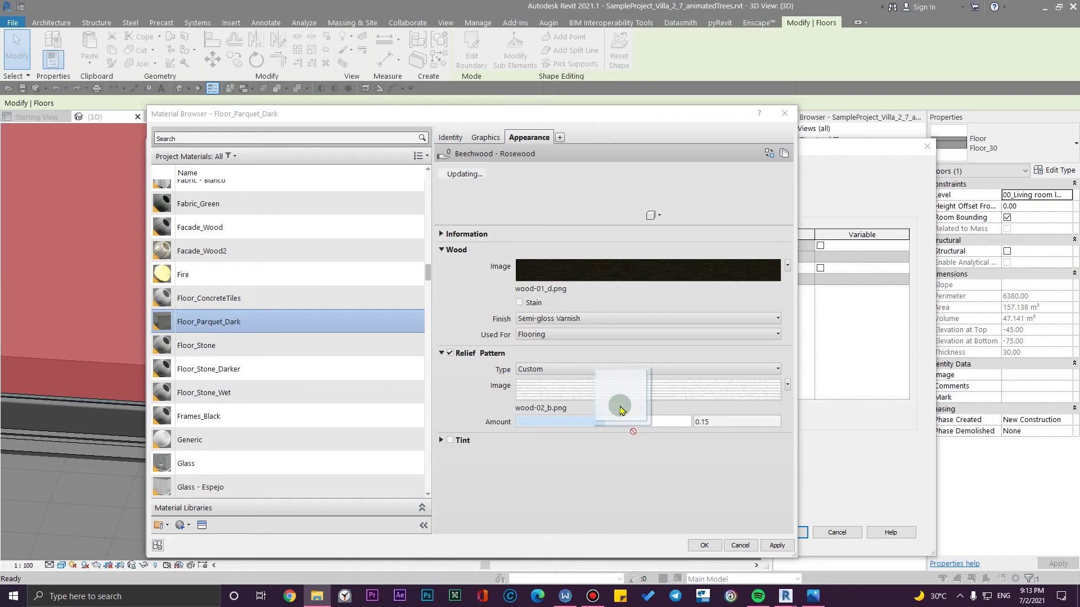
left_click_drag(615, 398, 593, 393)
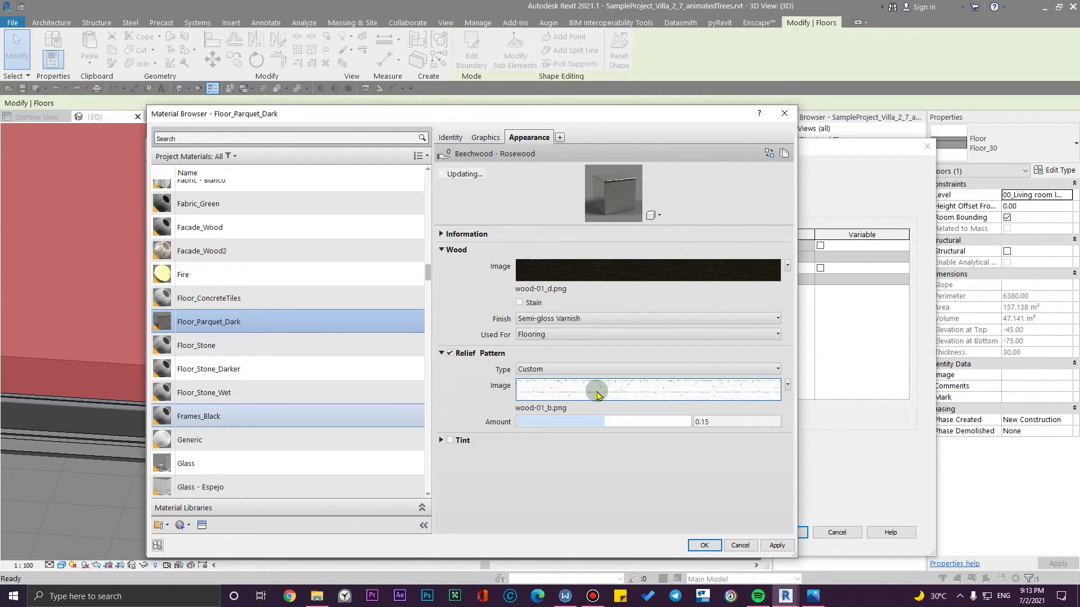
- Size the relief image to 600 × 600 cm and apply the material
left_click(592, 399)
left_click_drag(393, 400, 452, 404)
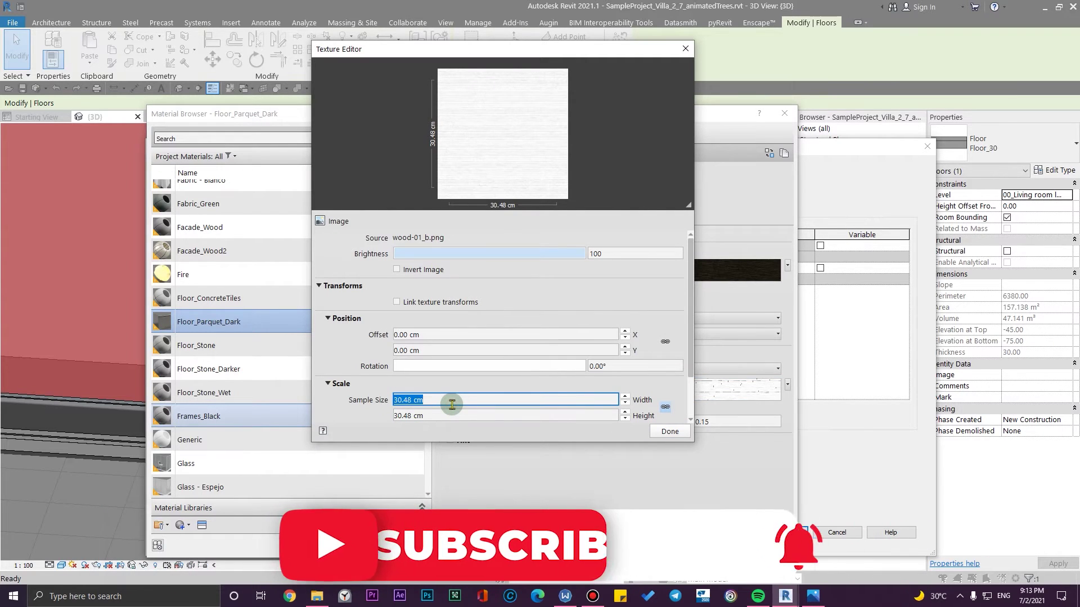
type("600")
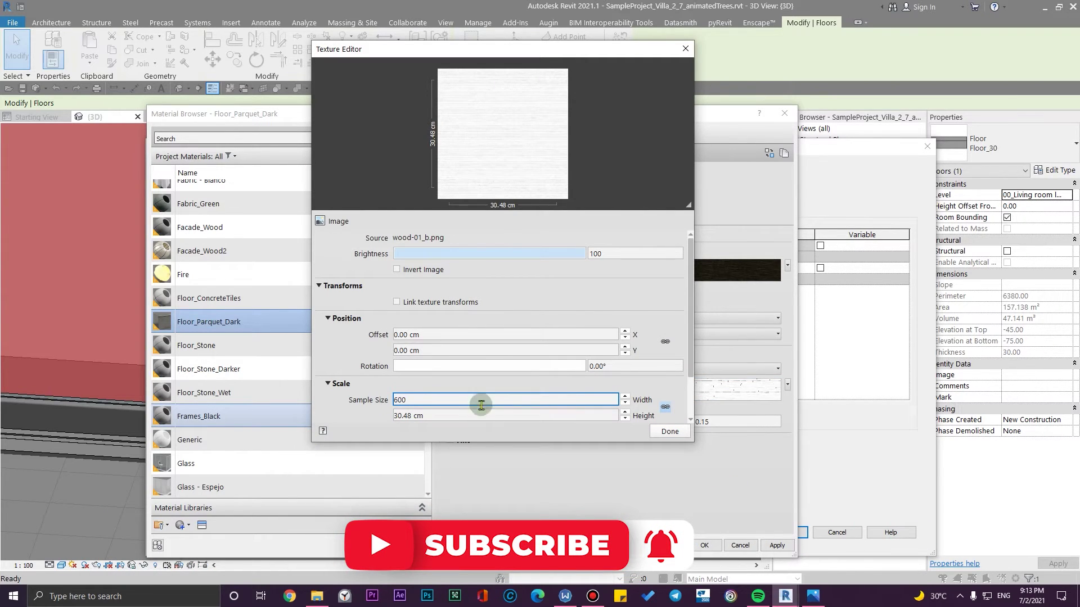
key("Tab")
type("60")
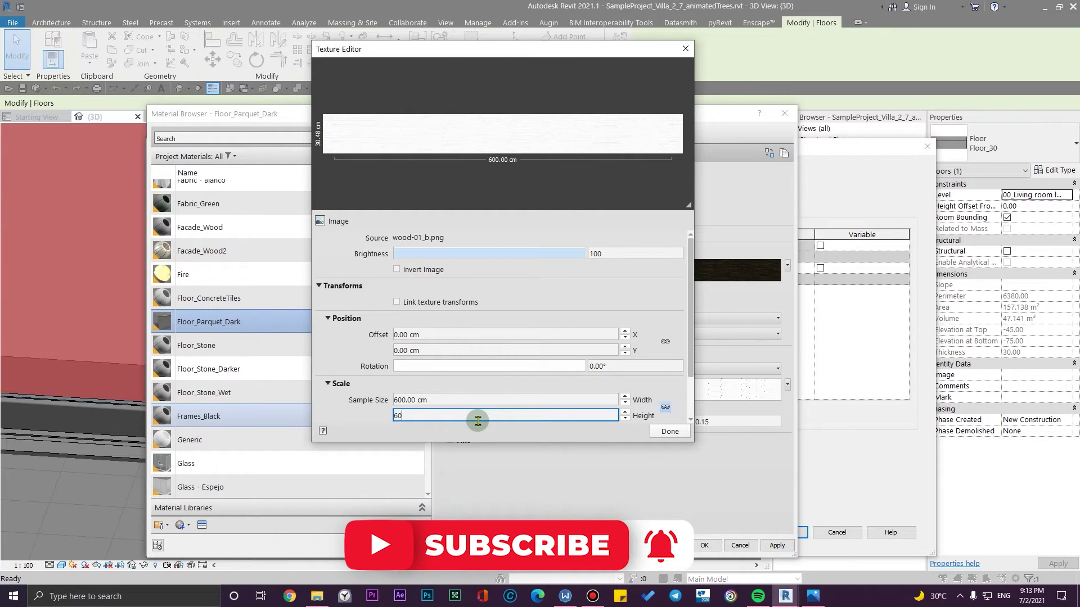
type("0")
left_click(442, 308)
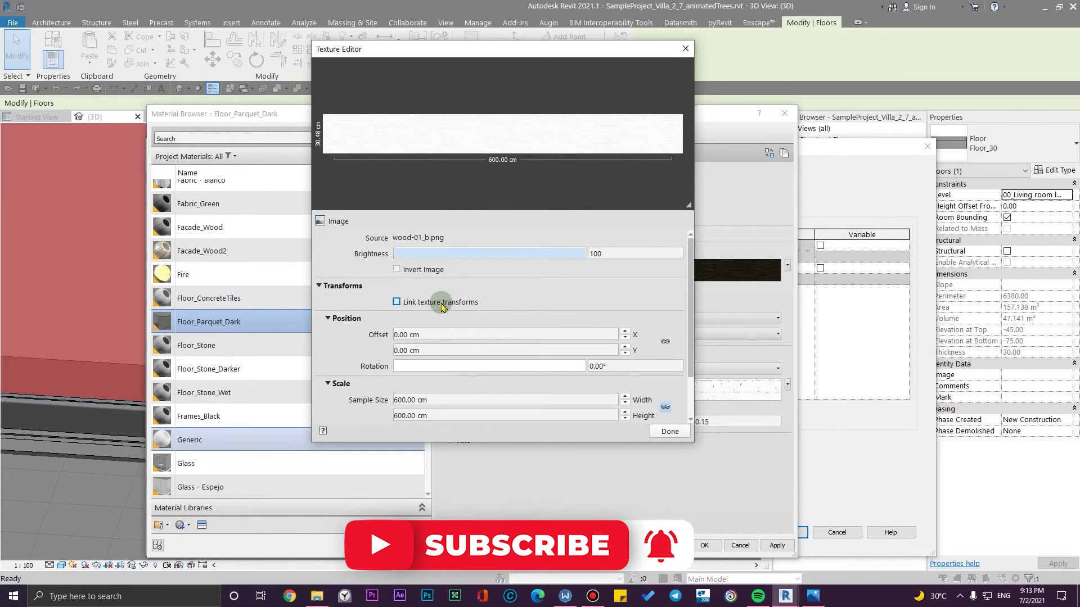
left_click(675, 433)
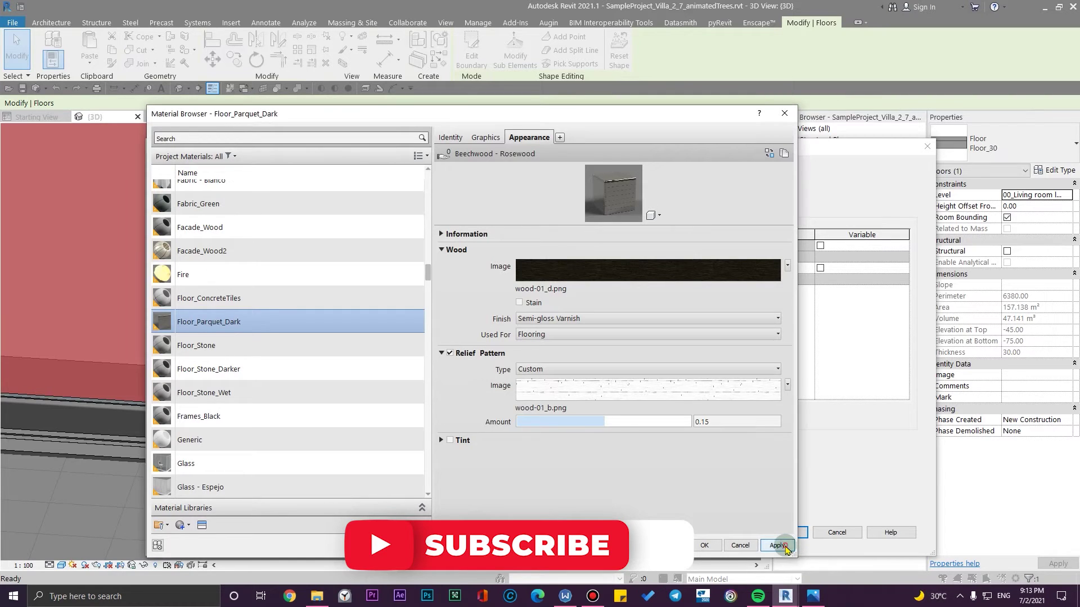
left_click(776, 545)
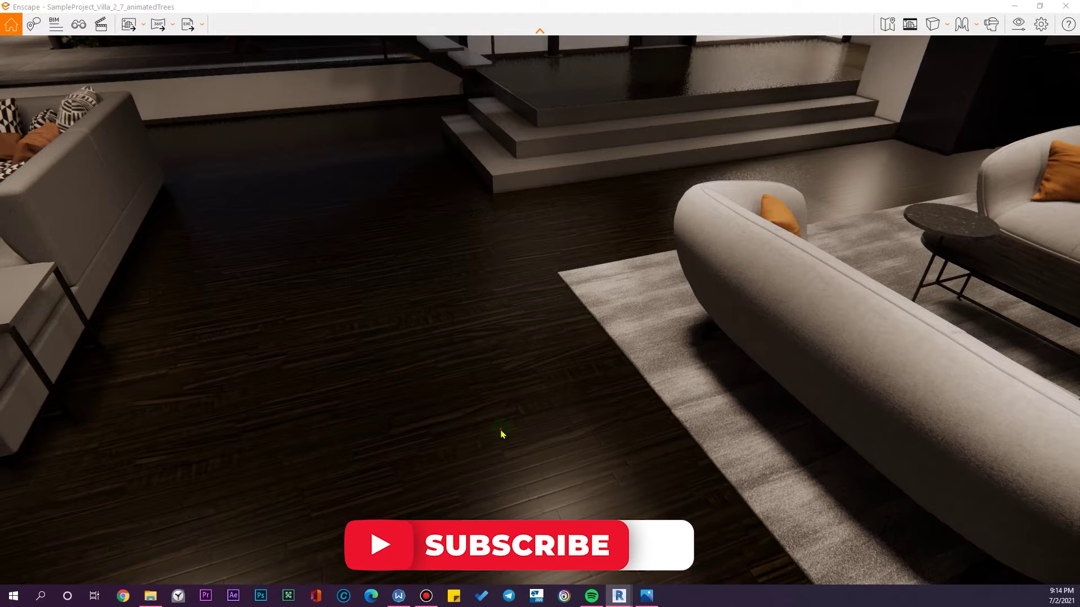
- Test relief amounts against the Enscape render, then set the amount to 0.4 and apply
left_click_drag(484, 461, 596, 445)
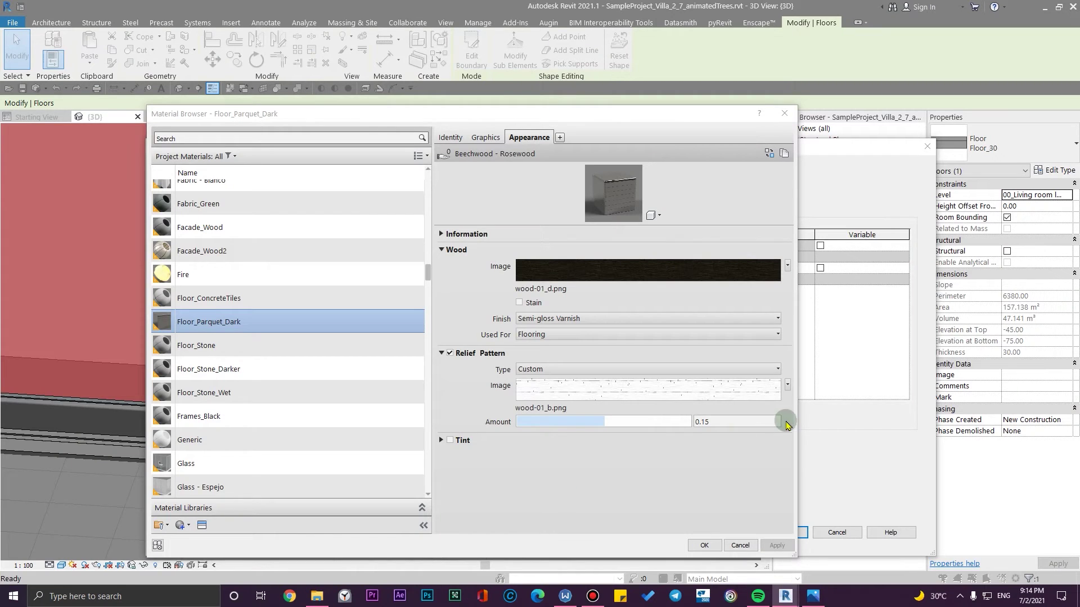
left_click(738, 427)
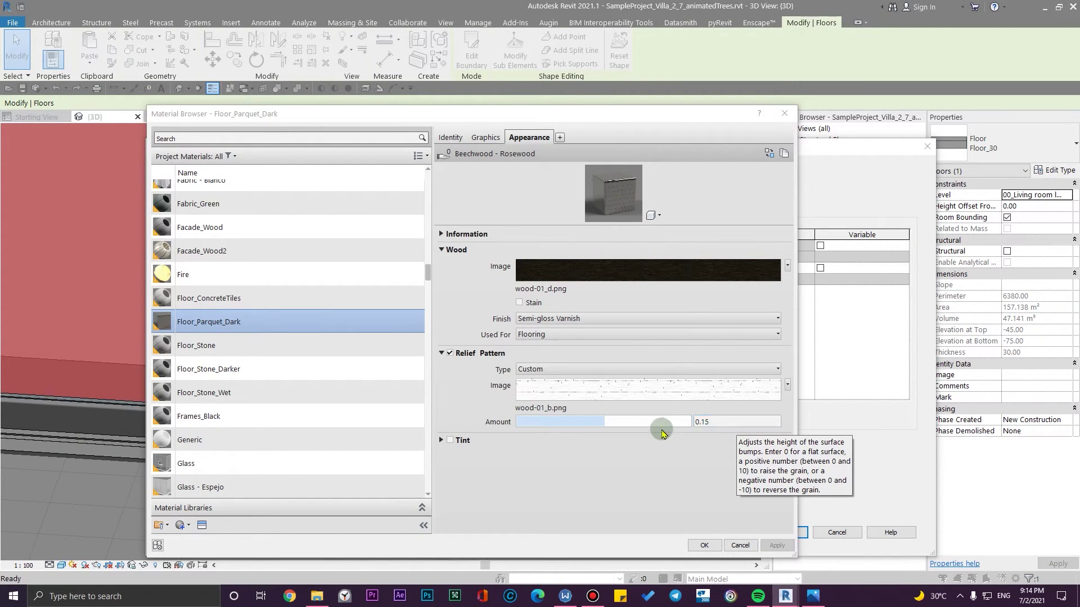
left_click_drag(624, 419, 761, 419)
mouse_move(642, 425)
left_mouse_down()
mouse_move(520, 428)
mouse_move(656, 429)
left_mouse_up()
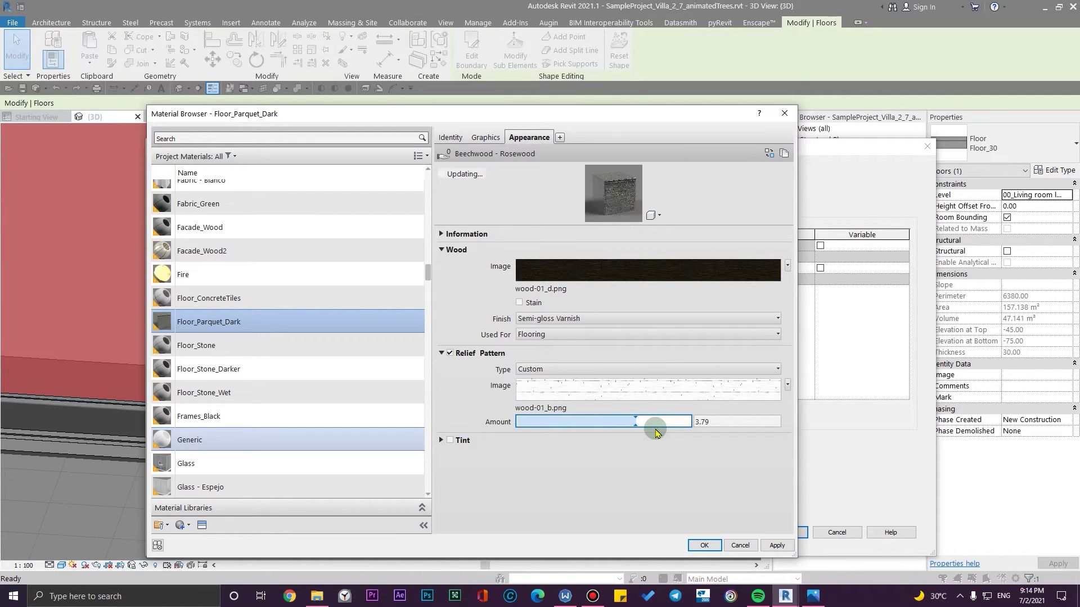
left_click(778, 545)
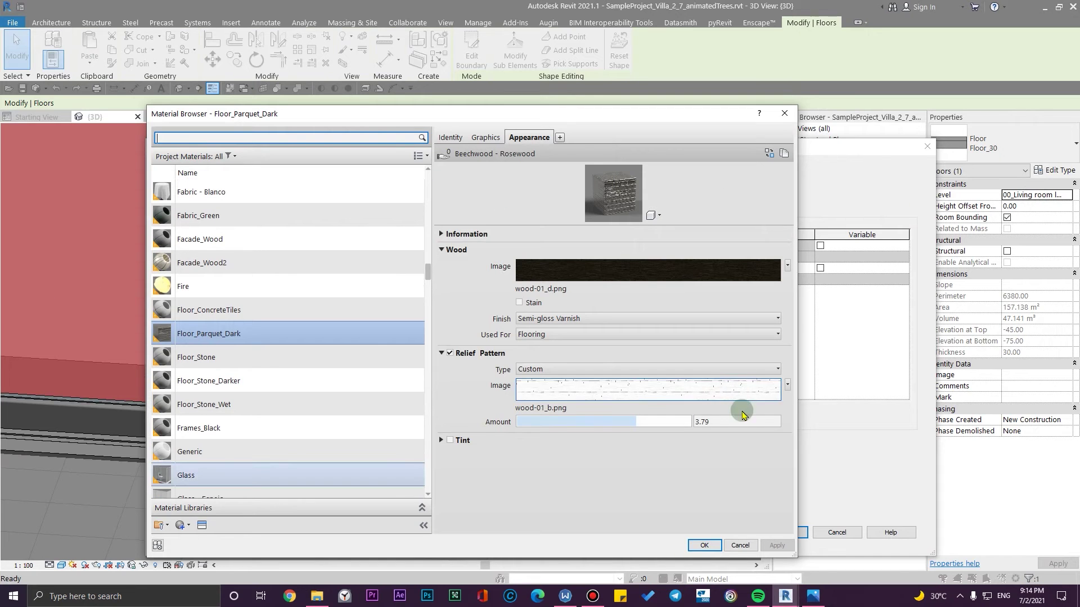
left_click(742, 419)
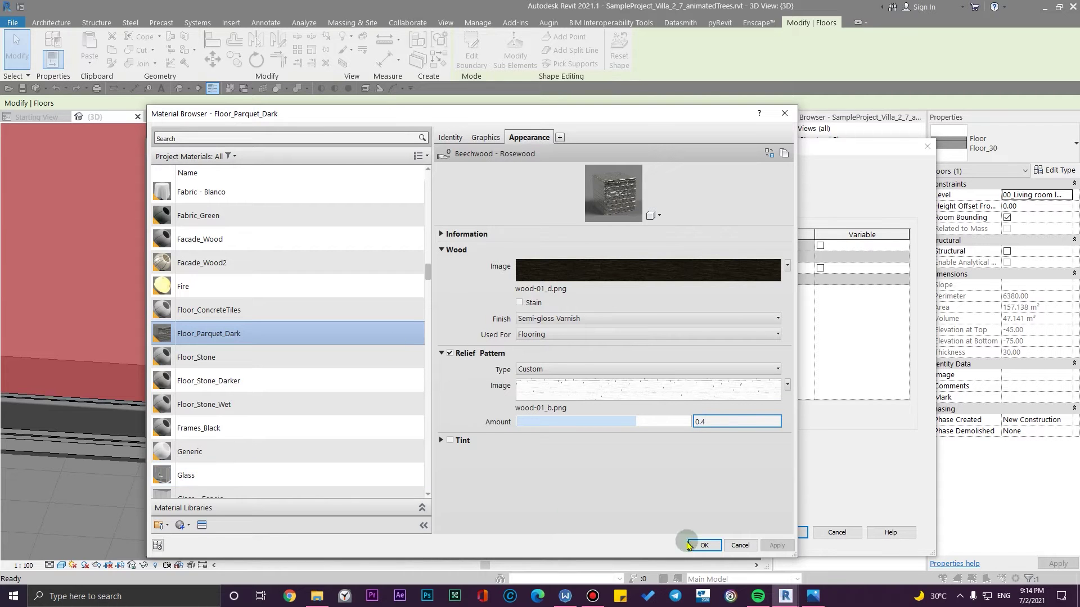
left_click(748, 479)
left_click(776, 545)
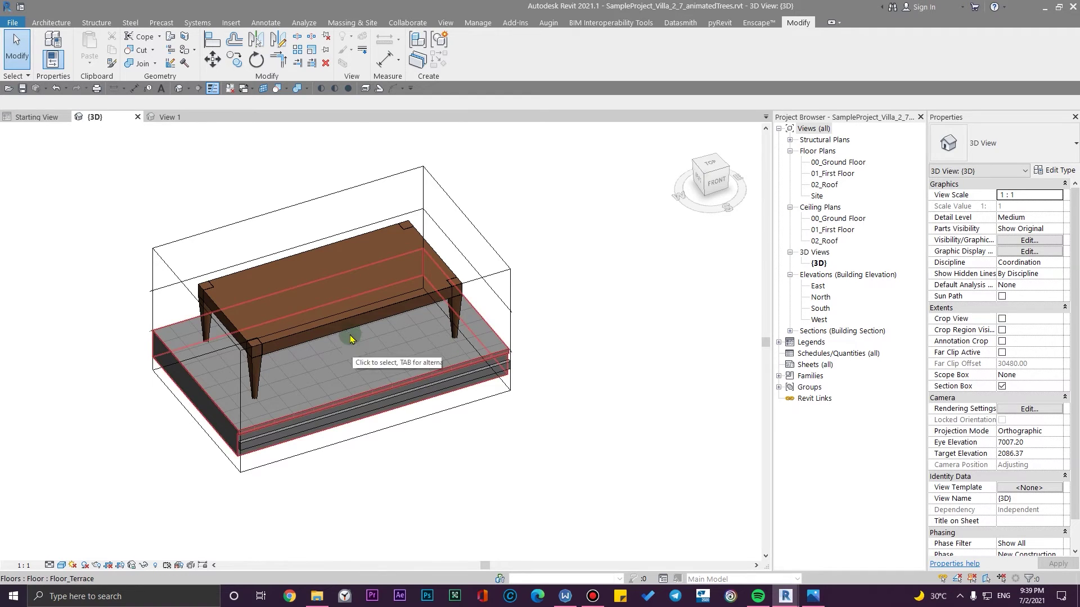
- Select the dining table, edit its family, then close that view without saving
scroll(349, 337, "up", 5)
middle_click_drag(350, 338, 461, 468)
scroll(461, 469, "down", 10)
middle_click_drag(433, 410, 431, 388, "shift")
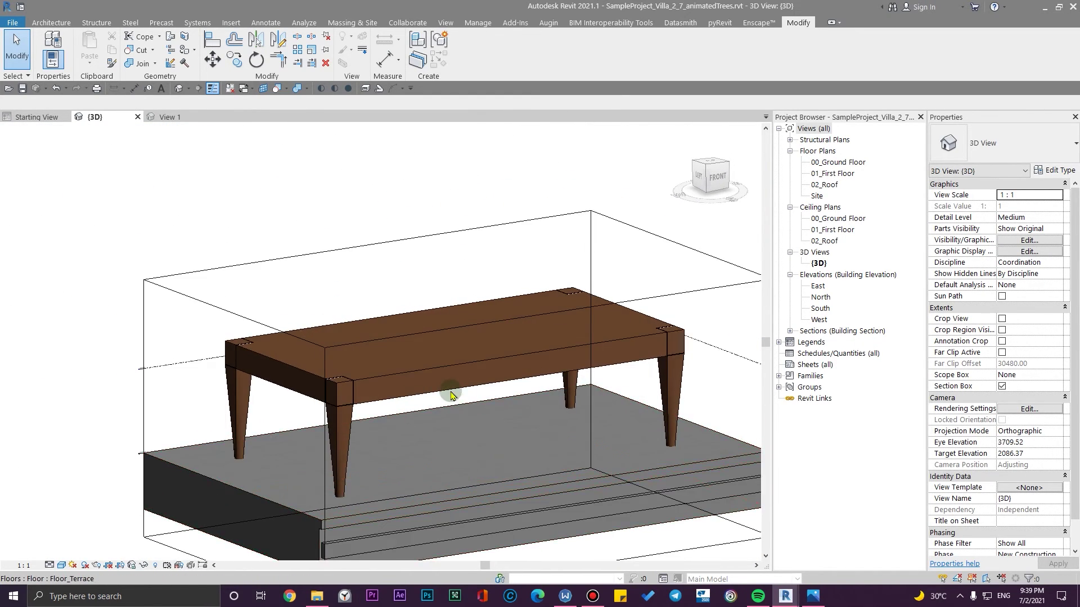
left_click(429, 382)
left_click(466, 56)
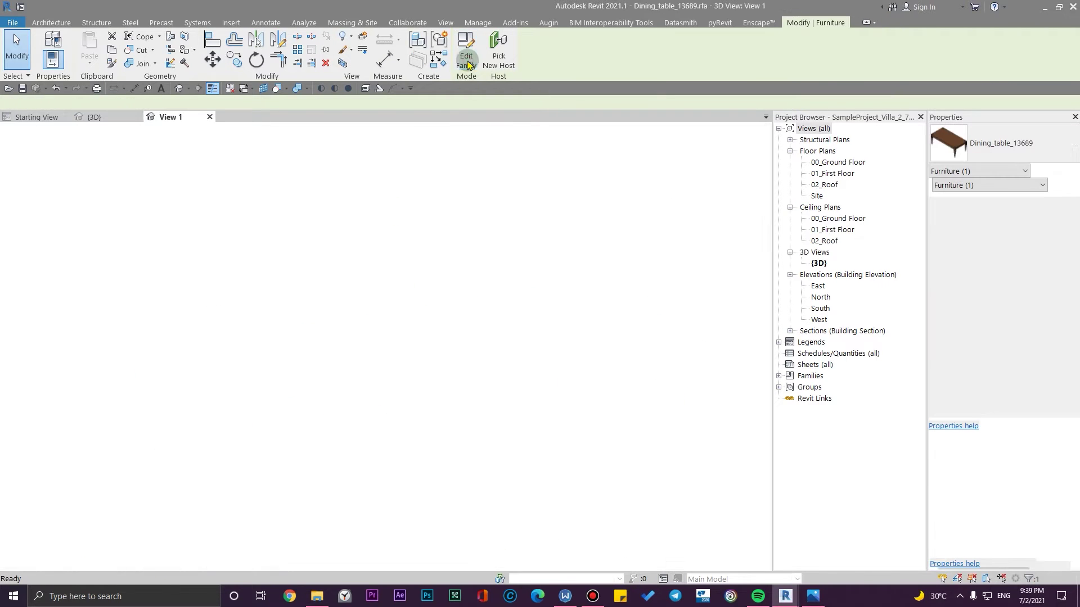
scroll(413, 416, "up", 5)
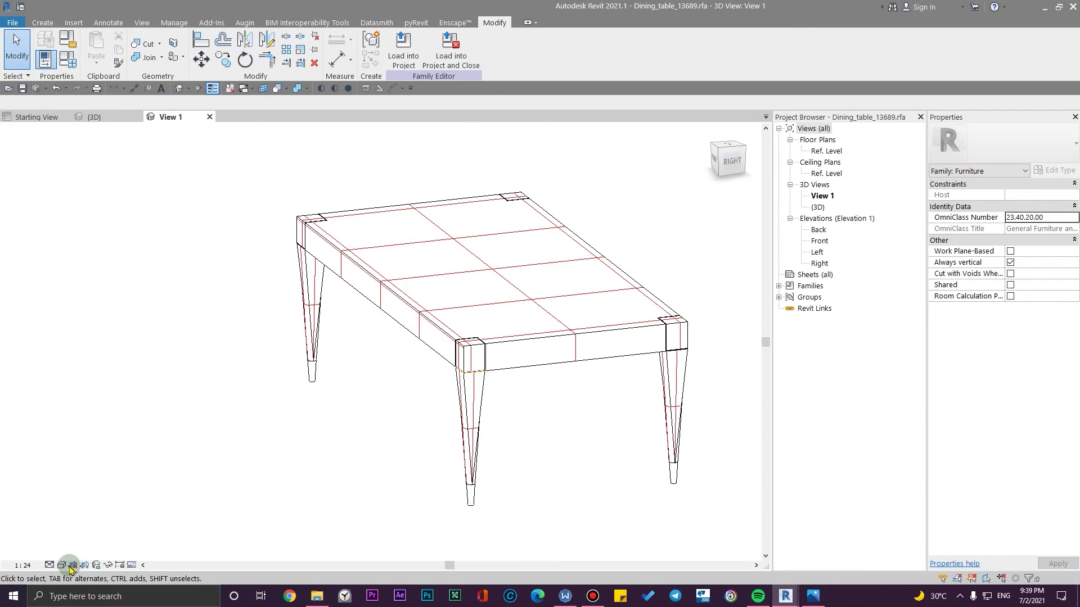
left_click(210, 117)
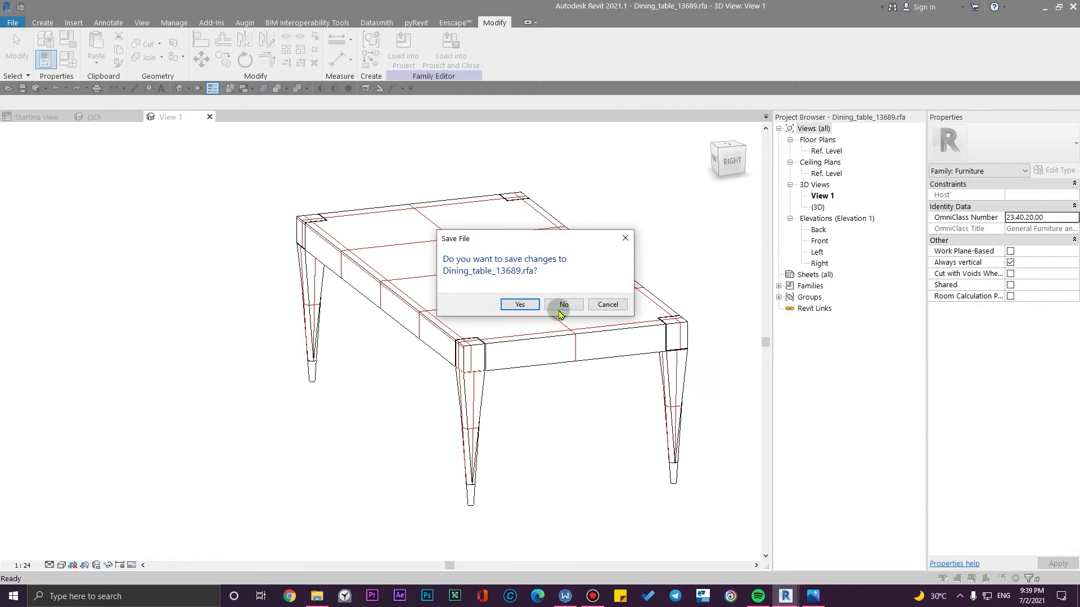
left_click(556, 306)
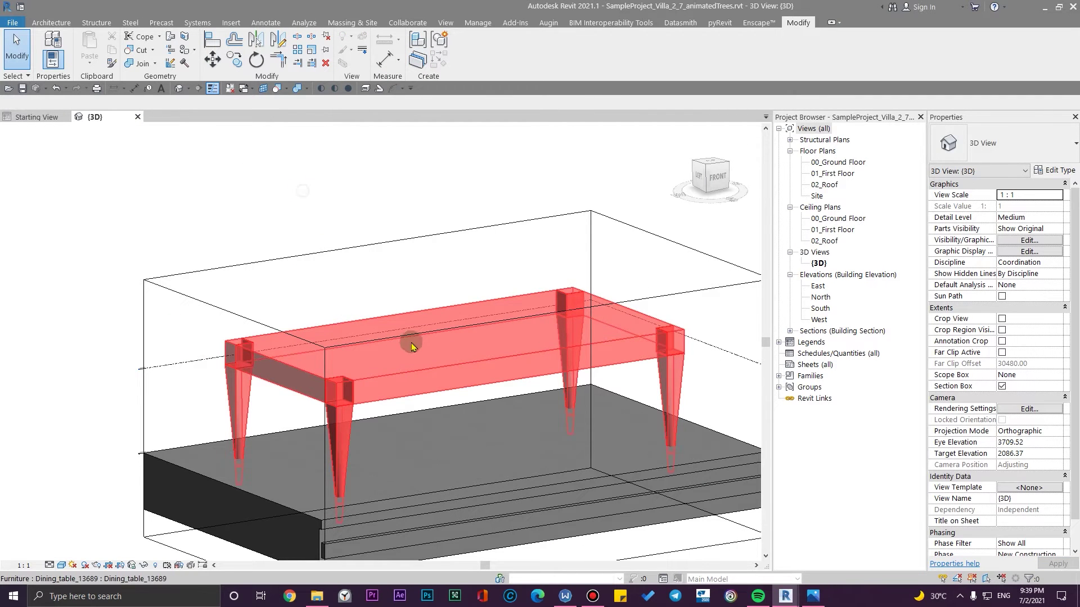
- Reopen Dining_table_13689.rfa in the Family Editor and window-select the whole table
left_click(433, 356)
left_click(466, 53)
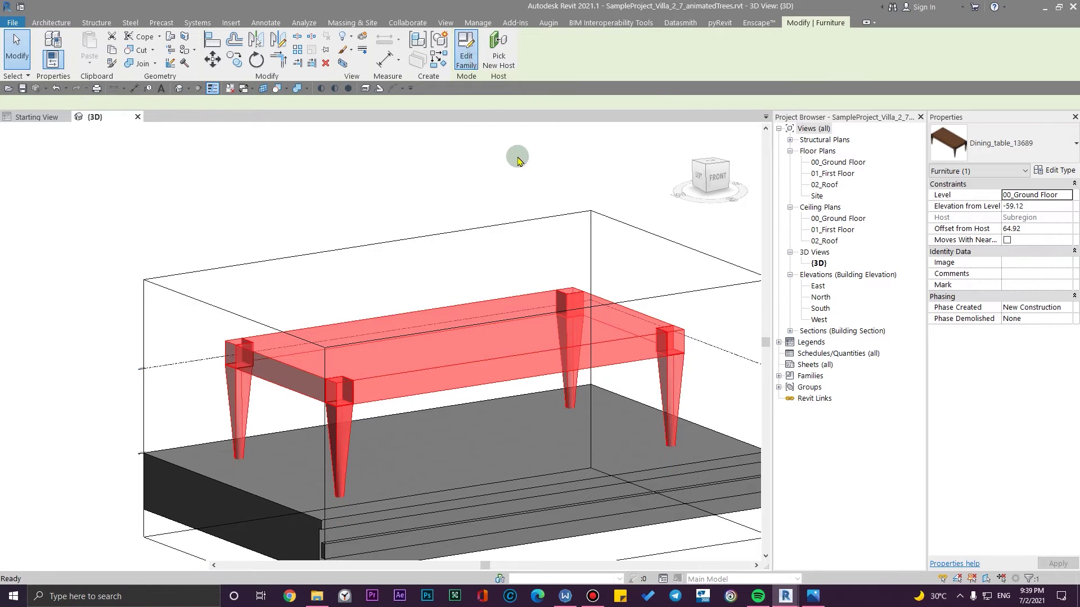
middle_click_drag(596, 381, 534, 457, "shift")
middle_click_drag(324, 487, 380, 448)
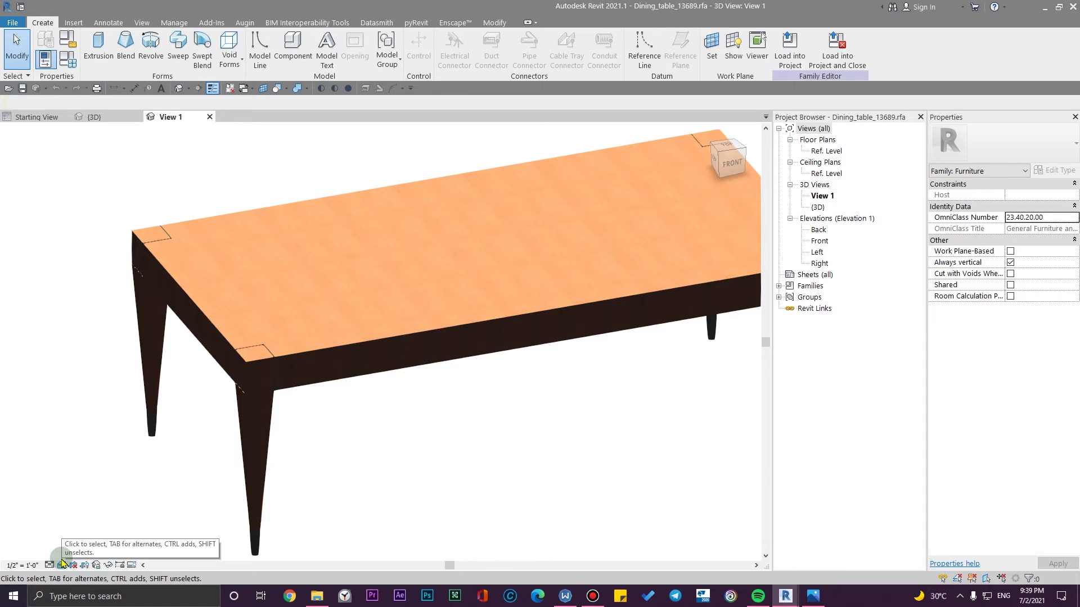
scroll(586, 277, "down", 5)
left_click_drag(653, 263, 225, 506)
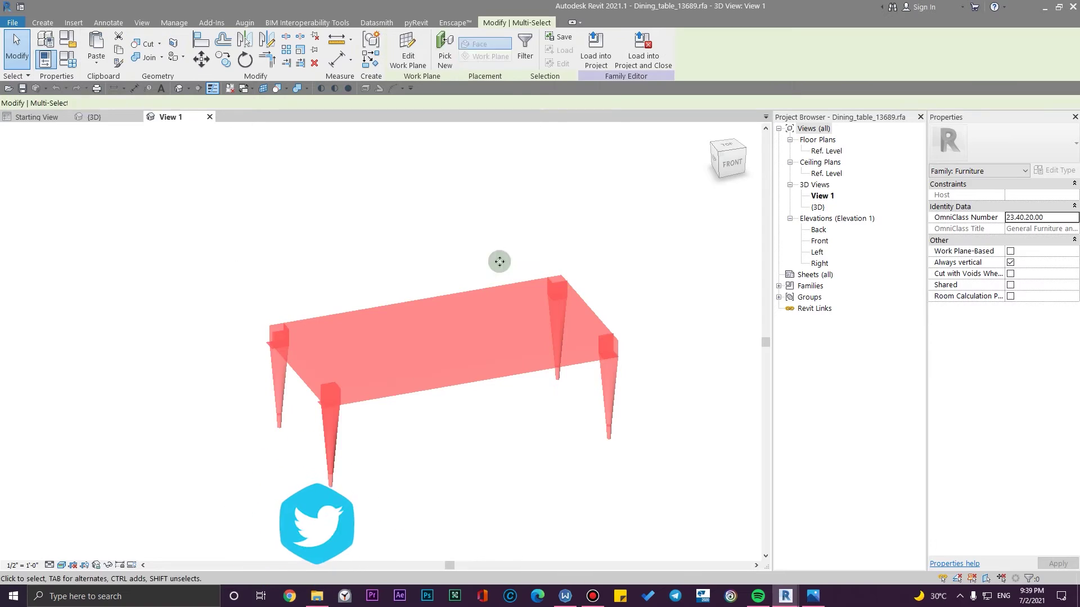
- Filter the selection to Furniture and link its Material to a new Mat family parameter
left_click(526, 51)
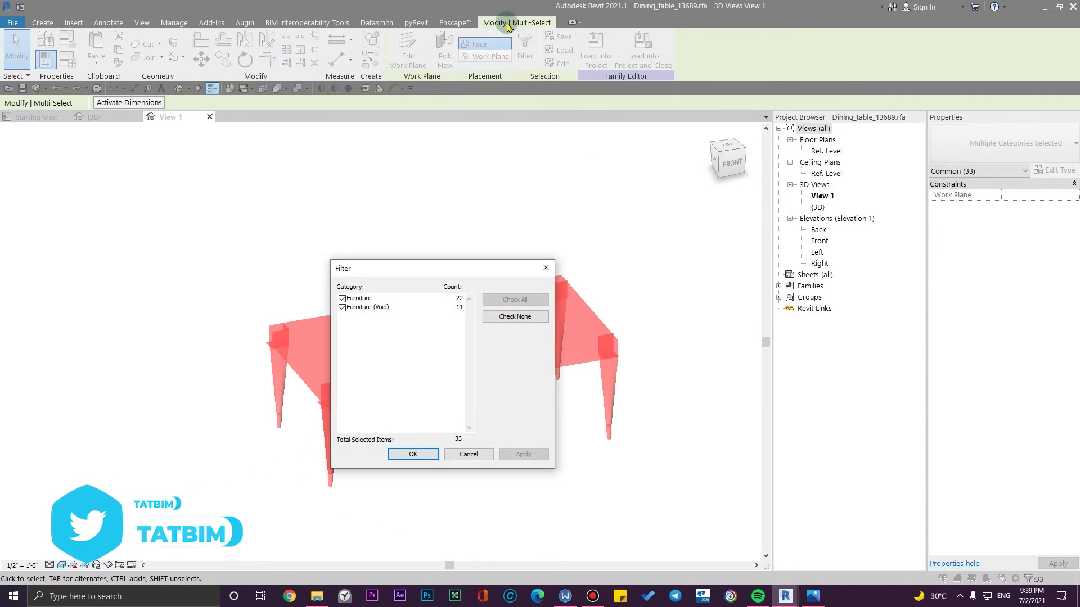
left_click(342, 308)
left_click(416, 456)
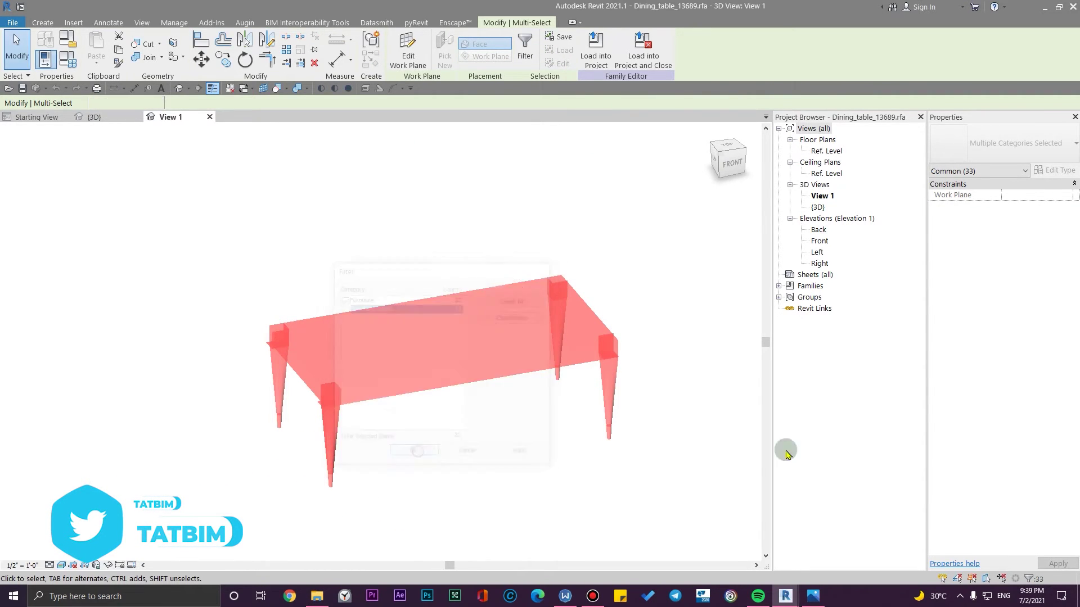
left_click(1076, 252)
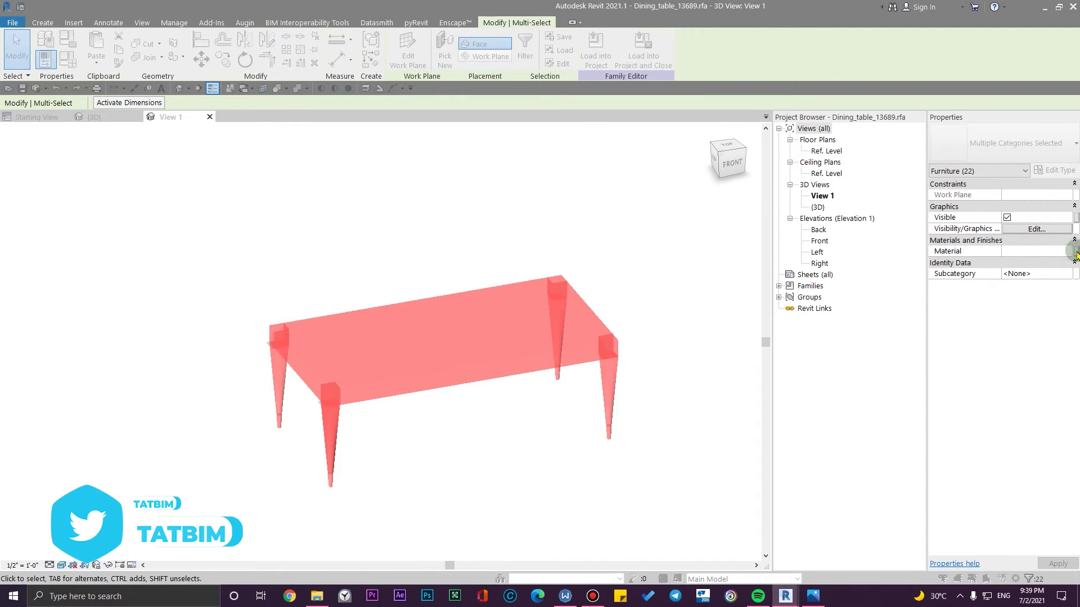
left_click(459, 366)
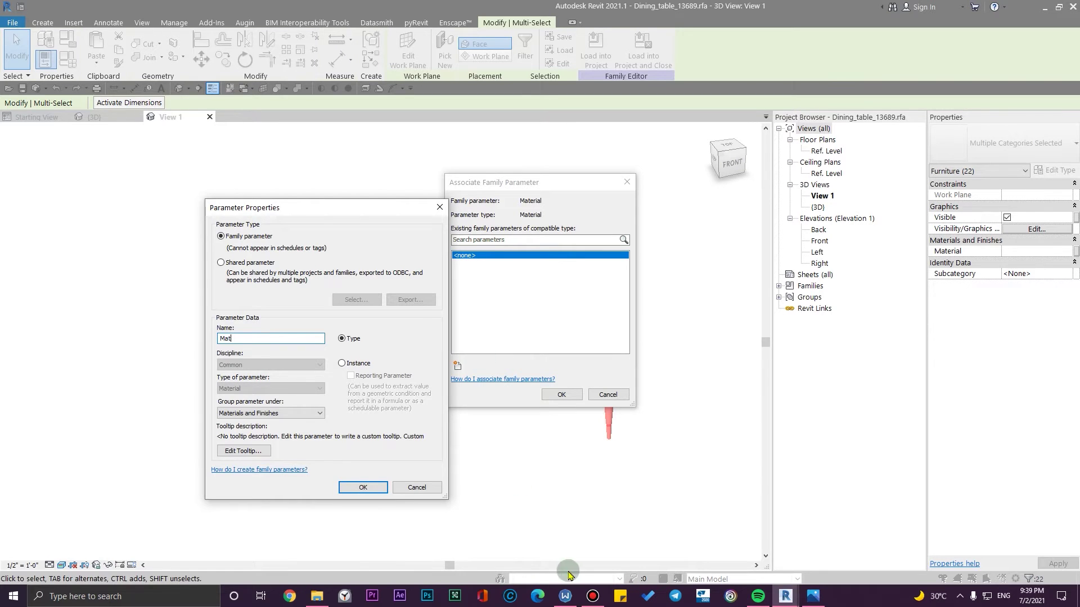
left_click(362, 488)
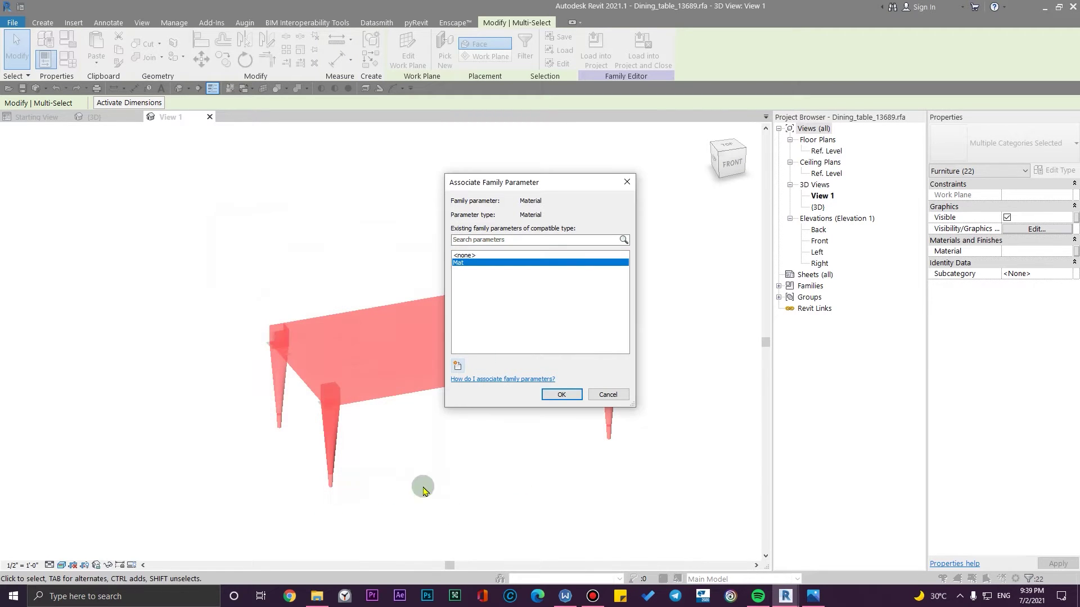
left_click(560, 394)
left_click(514, 444)
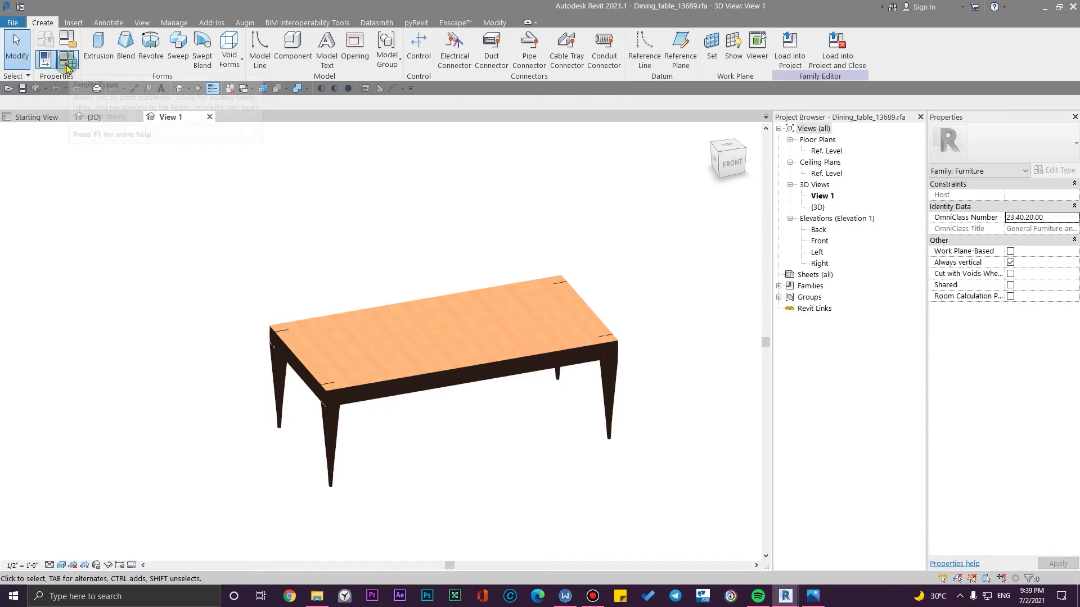
- From the Mat parameter, create Default New Material and bring up its Appearance Library
left_click(66, 66)
left_click(614, 314)
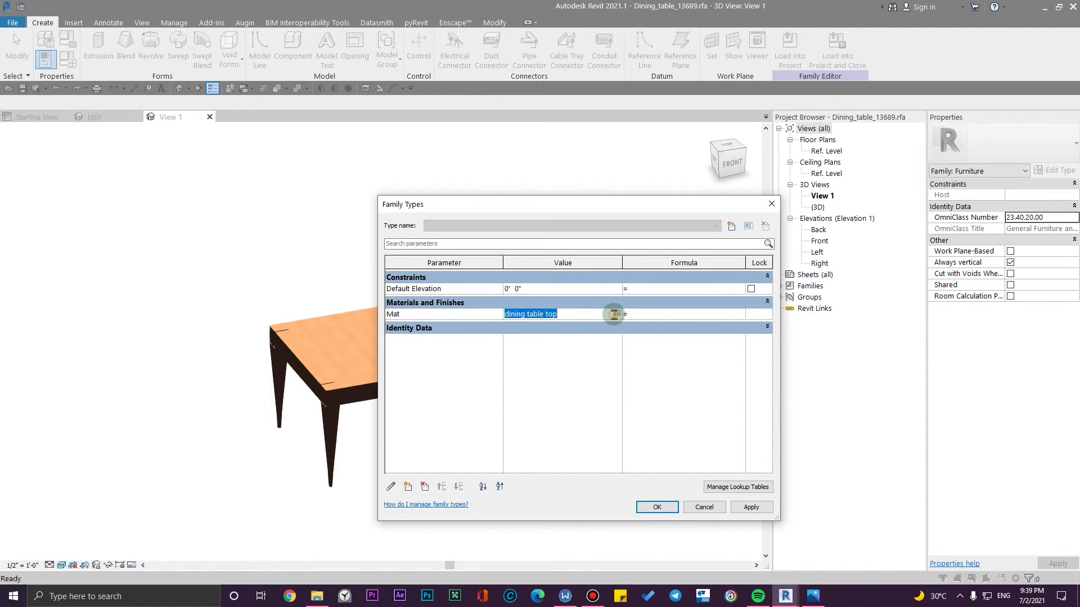
left_click(617, 314)
left_click(268, 340)
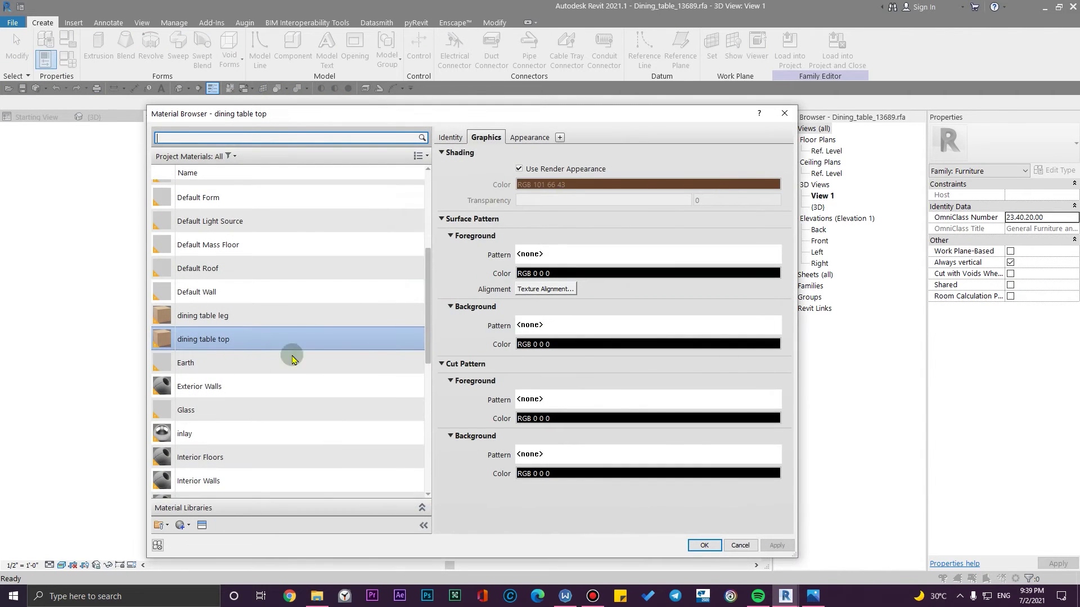
left_click(181, 525)
left_click(191, 535)
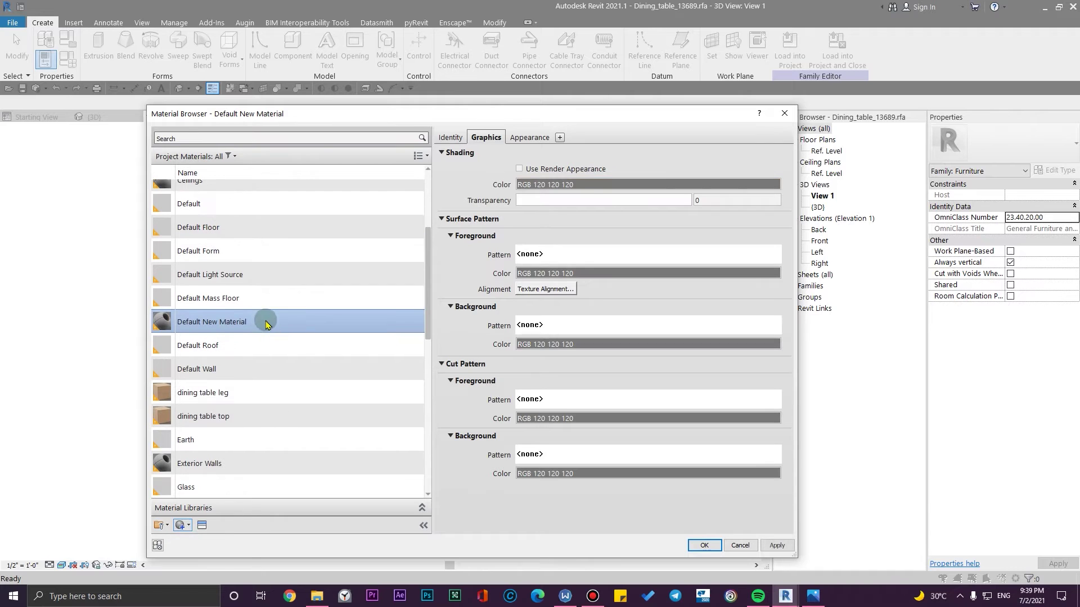
right_click(254, 322)
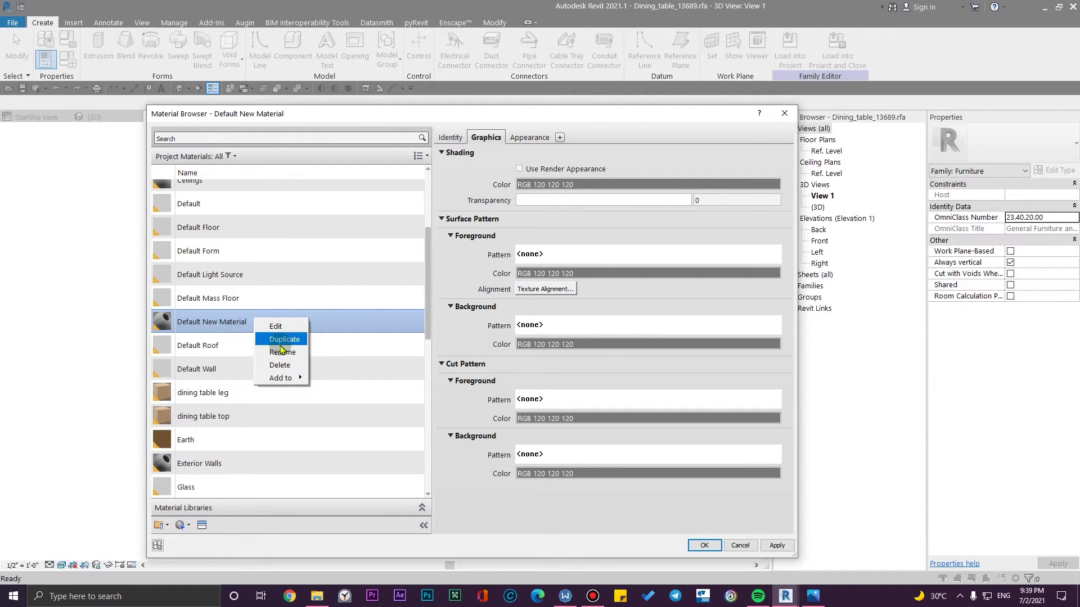
left_click(202, 528)
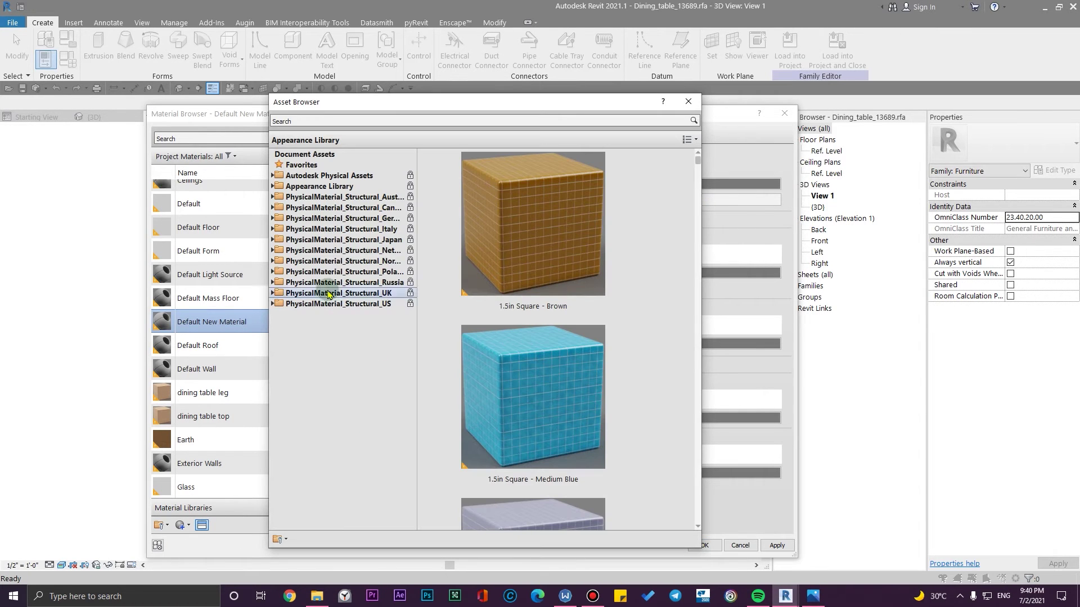
- Replace the new material's appearance with Andiroba from the Wood library
double_click(341, 187)
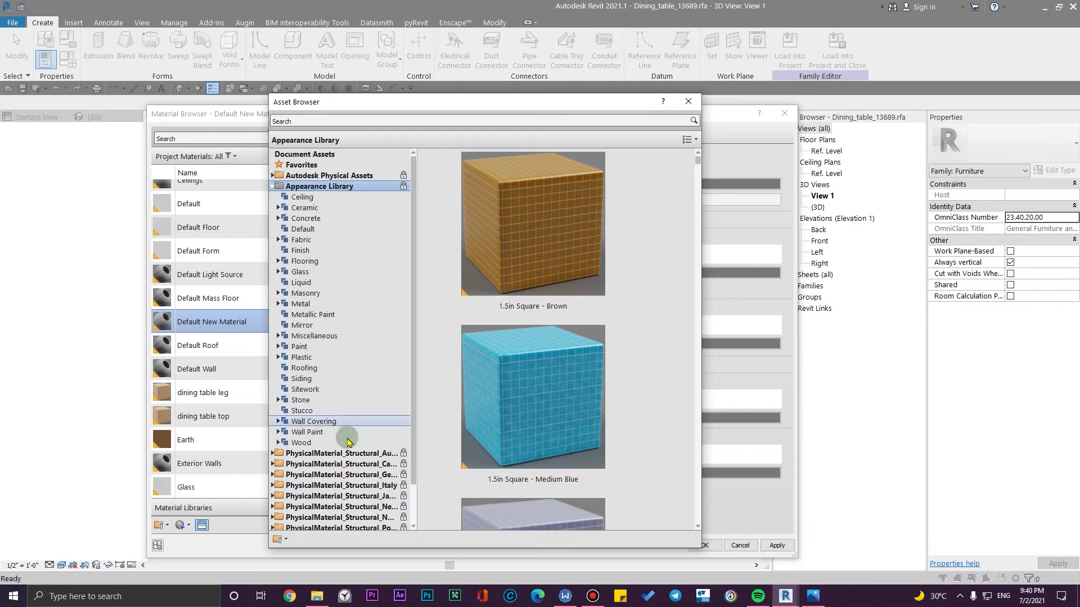
left_click(303, 443)
left_click(533, 317)
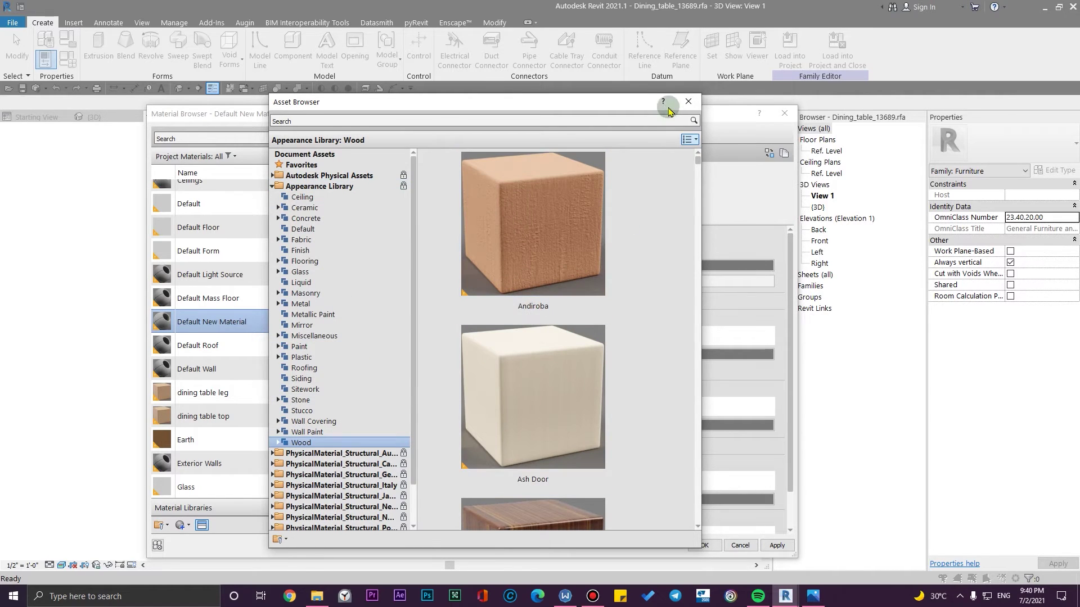
left_click(688, 101)
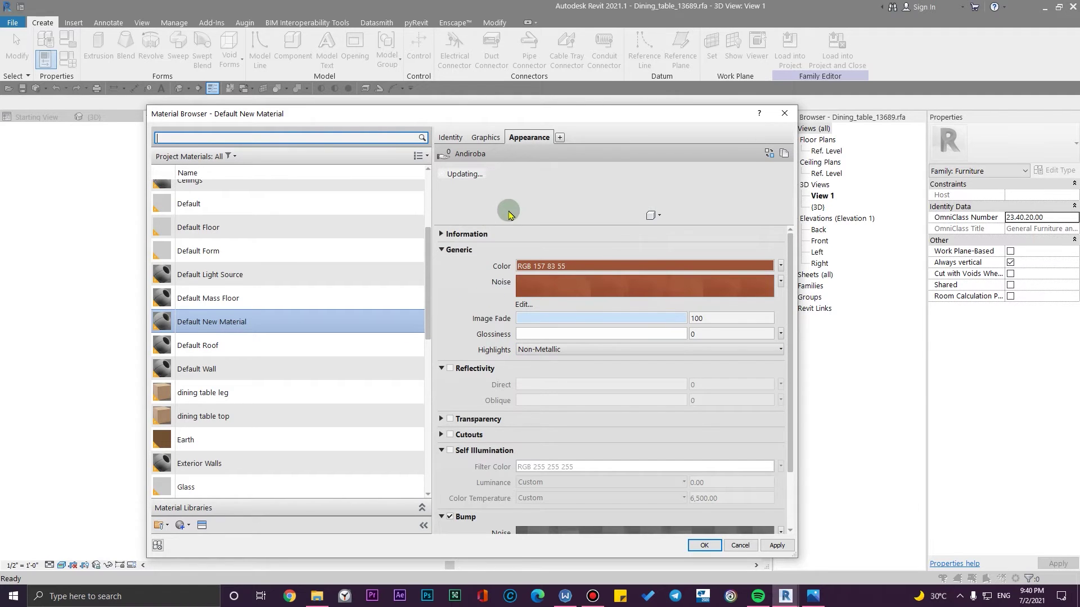
- Check the Bump noise texture and keep Fractal as its noise type
scroll(472, 304, "down", 3)
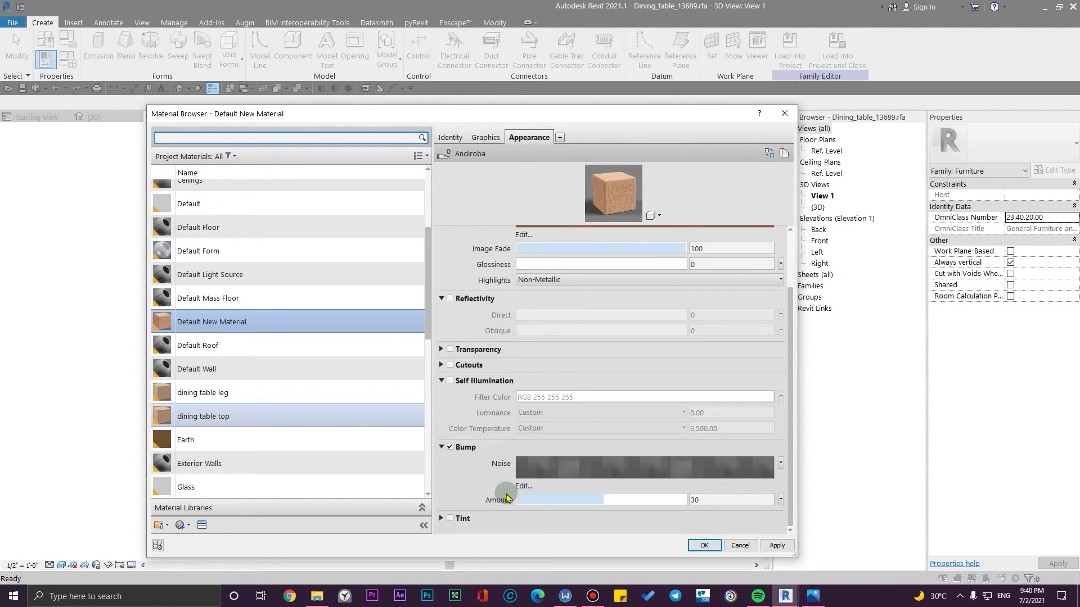
left_click(542, 469)
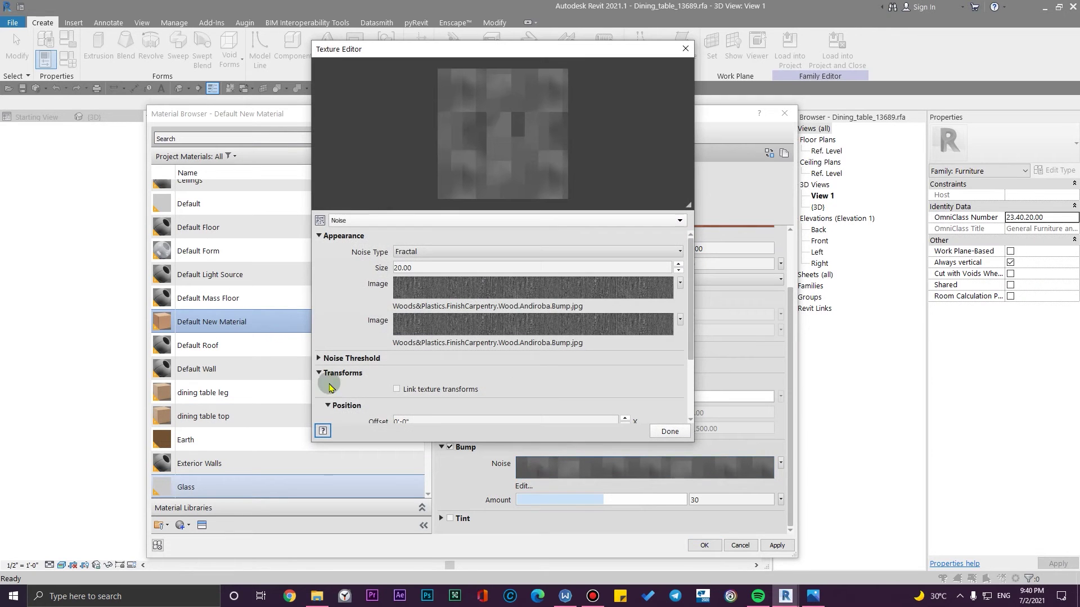
left_click(405, 251)
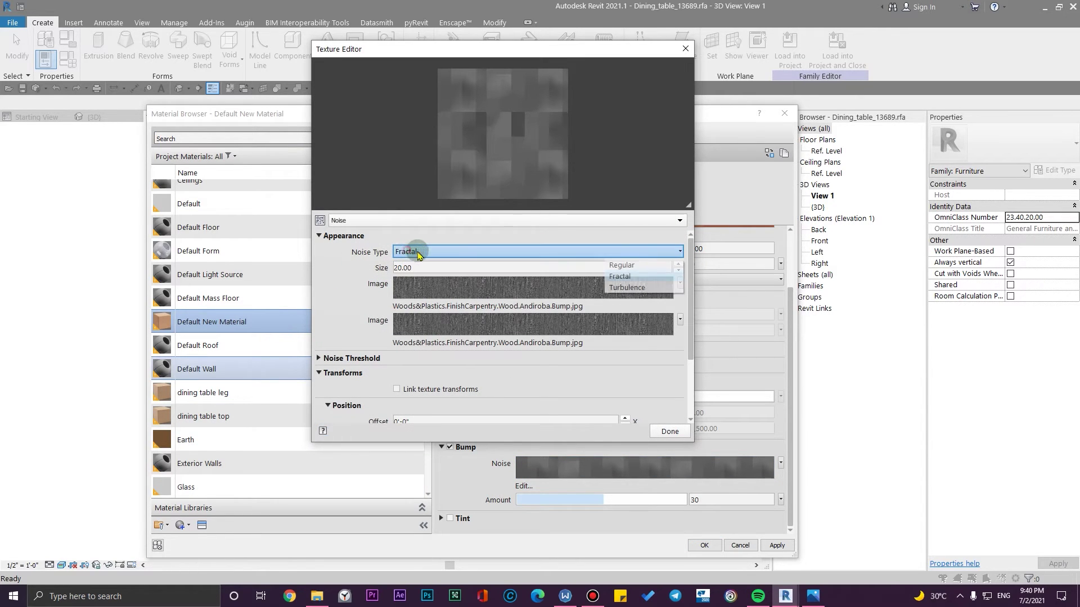
left_click(369, 294)
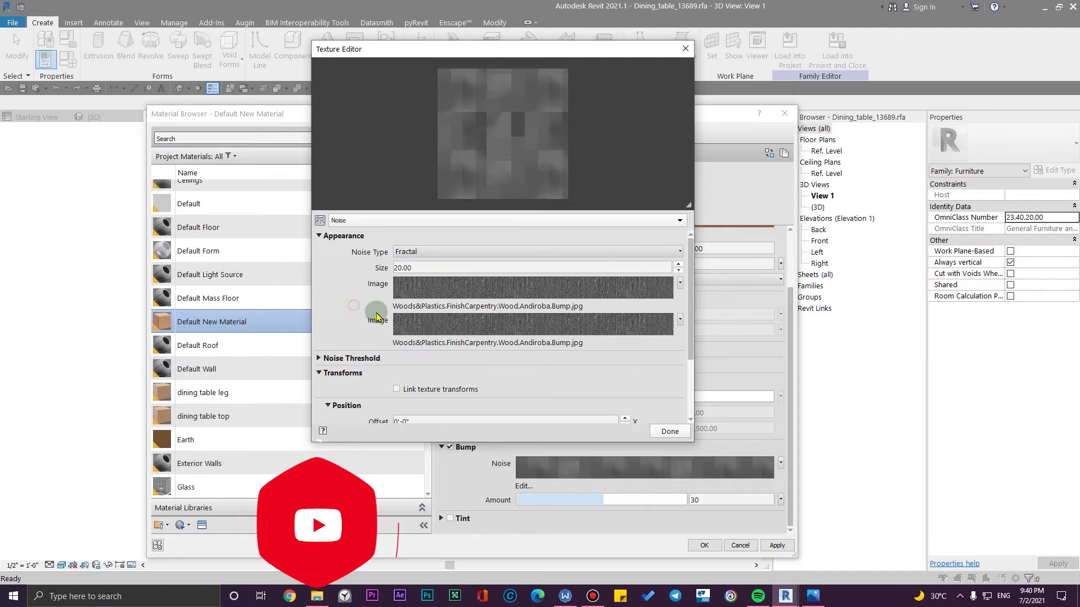
- Duplicate the material to create Default New Material(1)
scroll(489, 349, "down", 3)
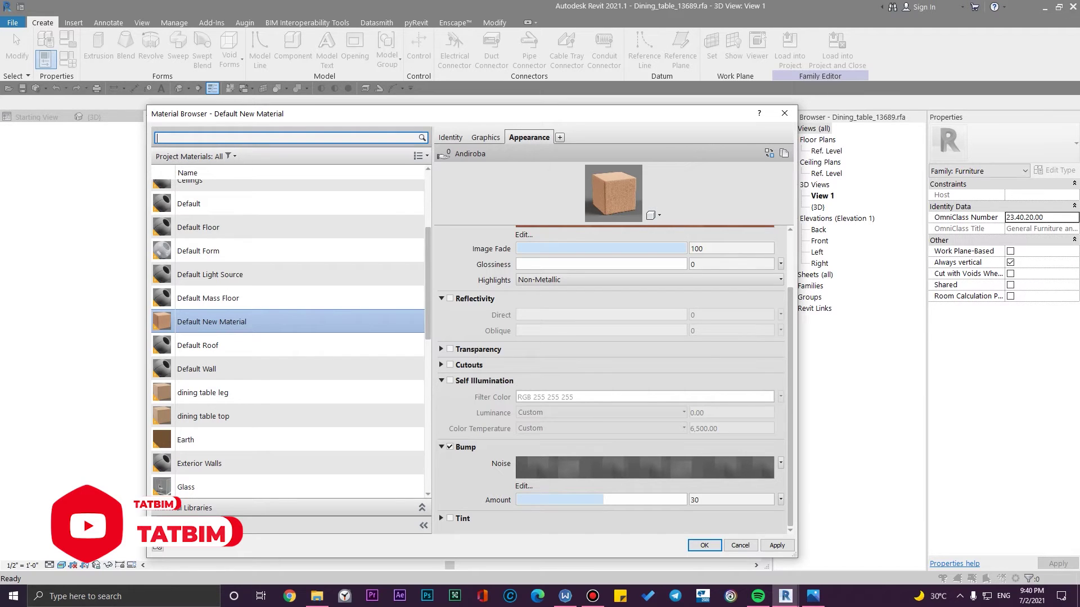
left_click(158, 546)
left_click(214, 549)
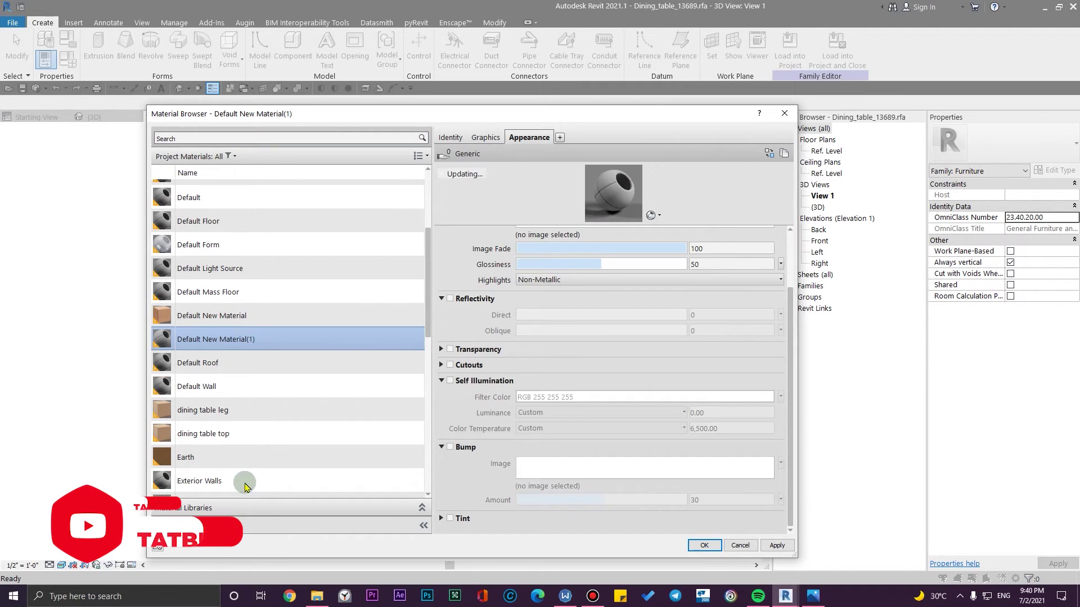
- Rename the duplicate to TAT-WOO-1 and set its shading to Use Render Appearance
right_click(230, 341)
left_click(274, 382)
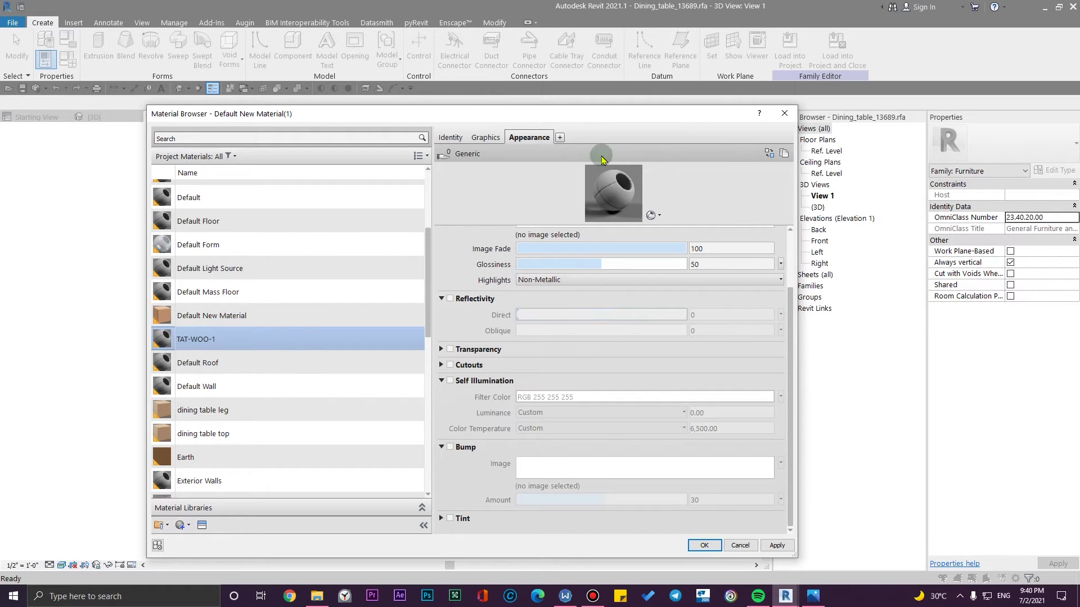
left_click(486, 138)
left_click(530, 139)
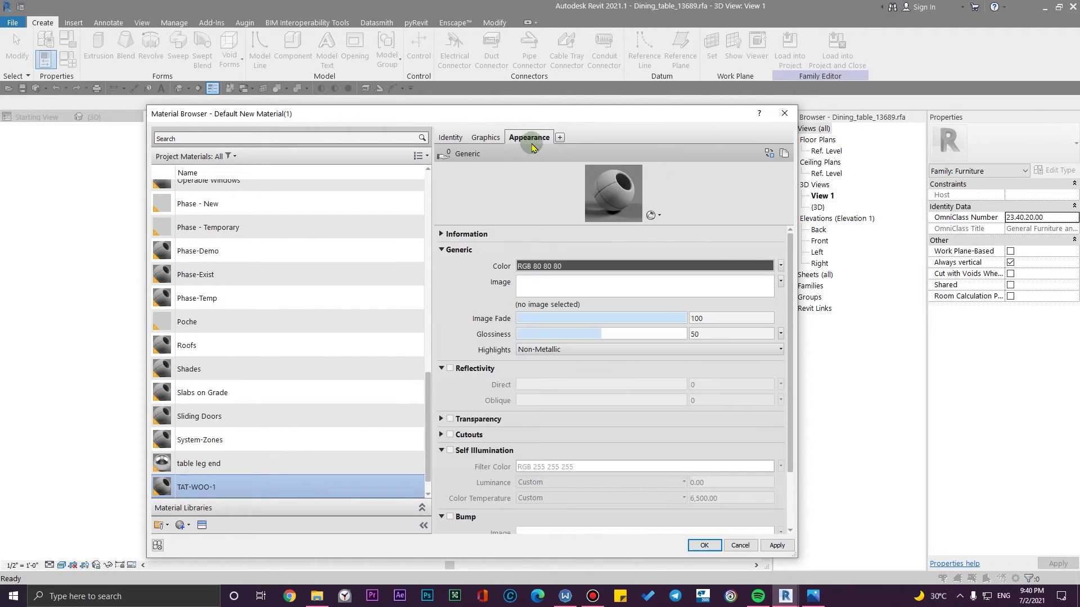
left_click(487, 138)
left_click(547, 171)
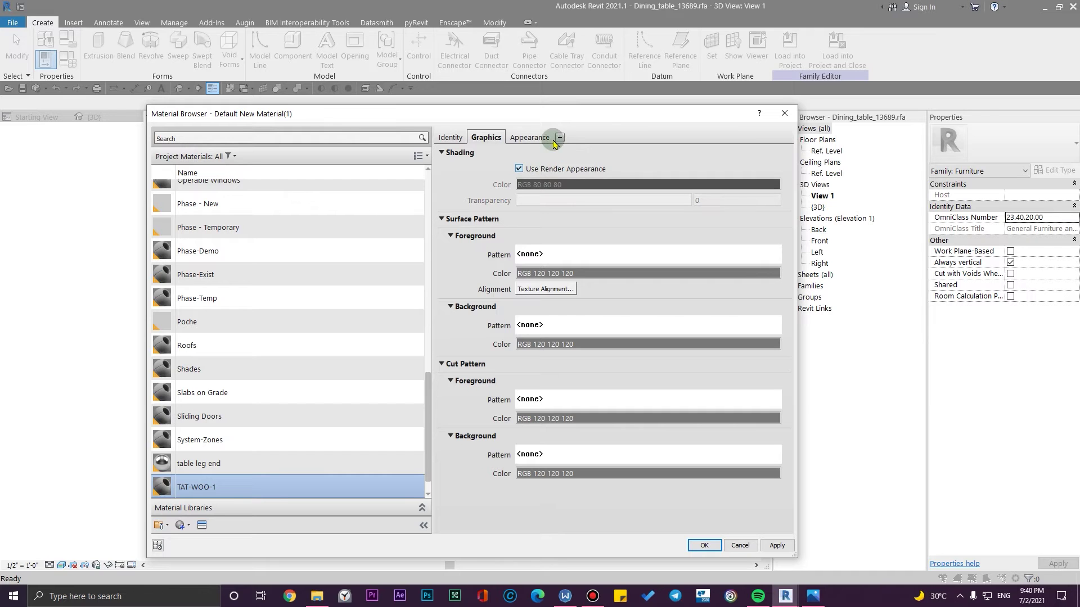
left_click(515, 140)
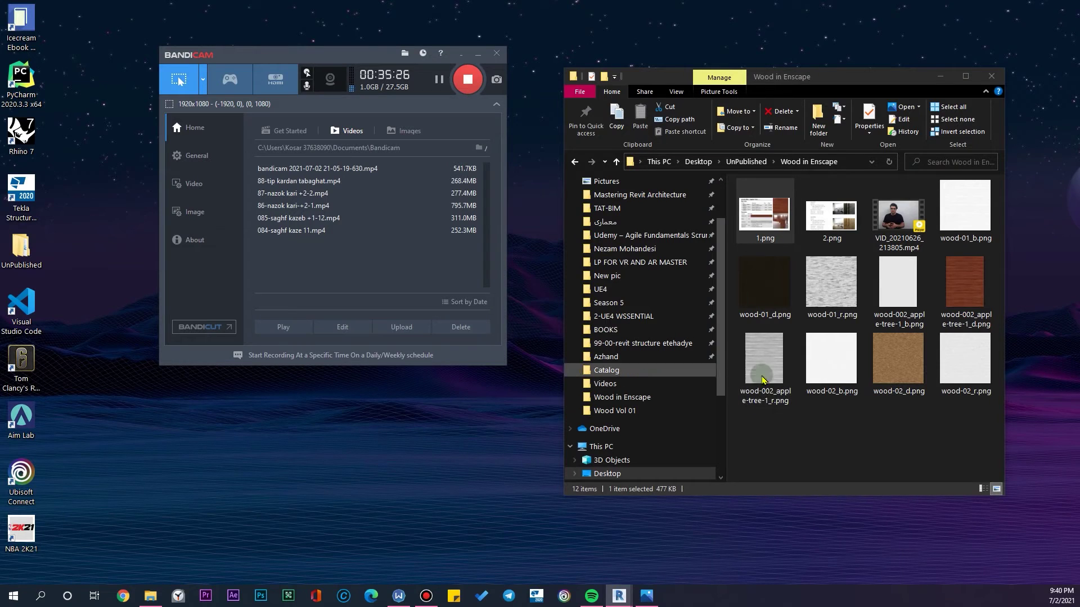
- Load wood-002_apple-tree-1_d.png as the appearance image and apply TAT-WOO-1 to the table
left_click_drag(762, 380, 968, 345)
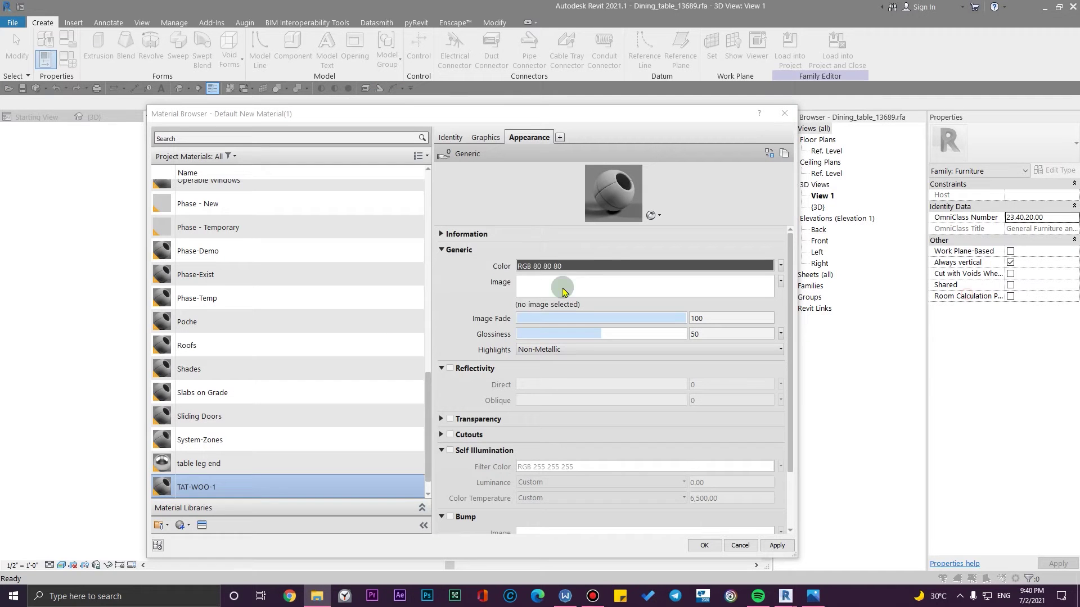
left_click_drag(641, 285, 636, 286)
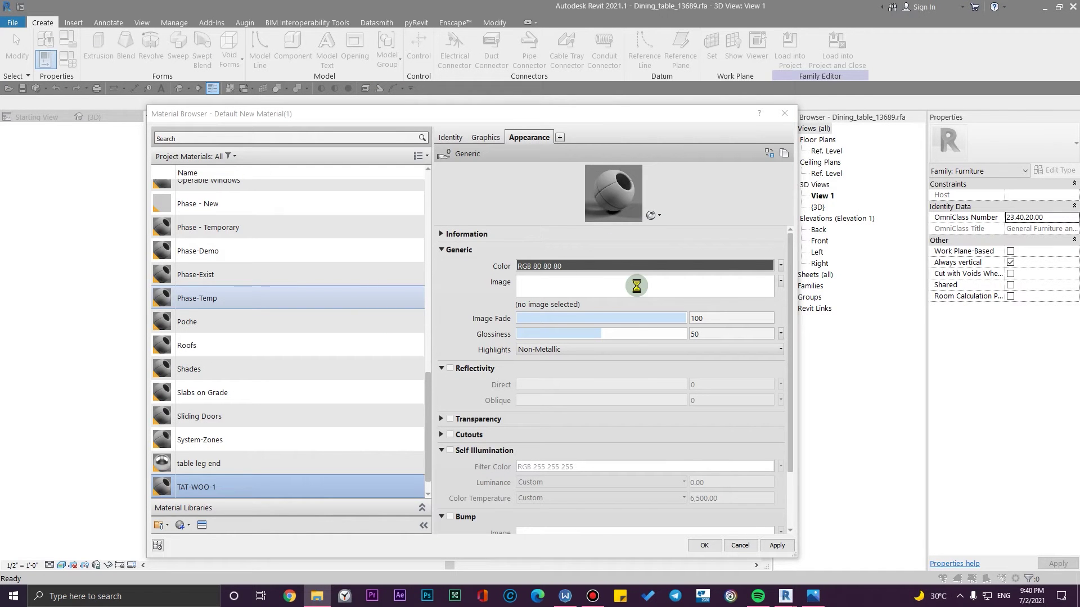
left_click(571, 289)
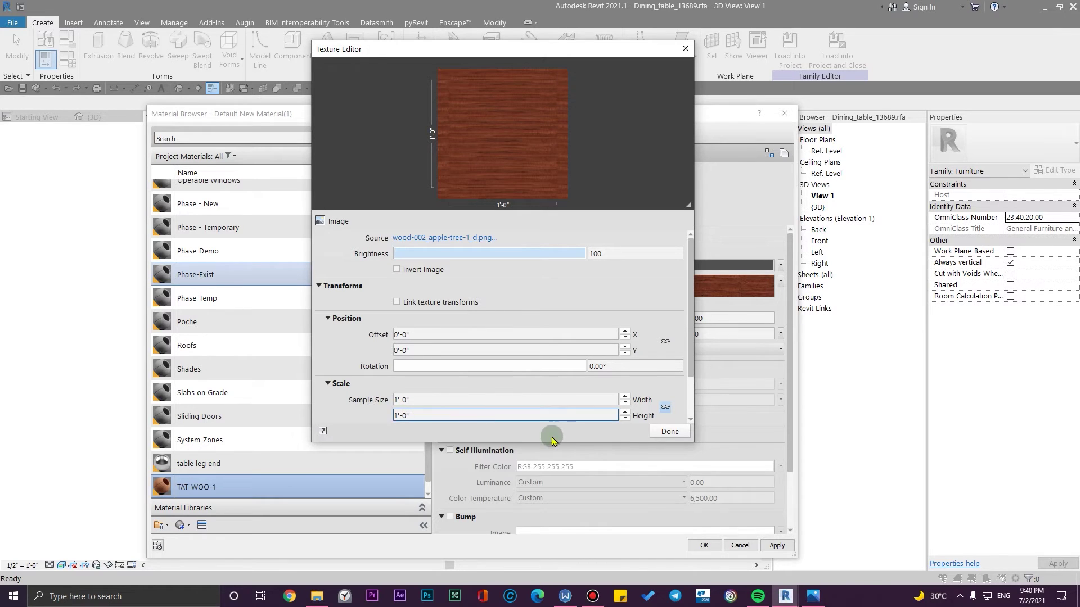
left_click(669, 431)
left_click(779, 545)
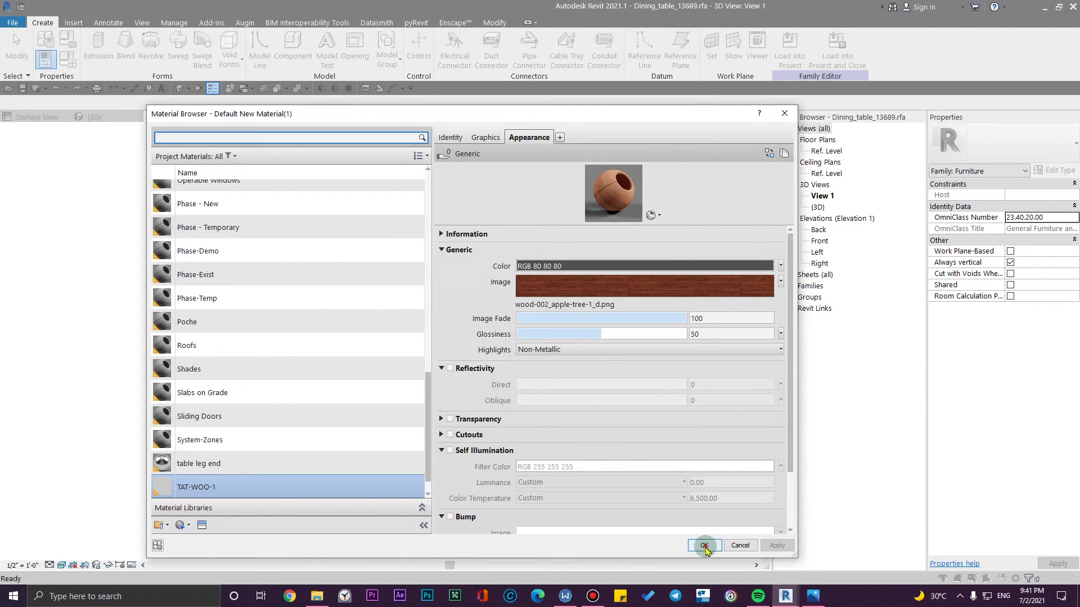
left_click(704, 546)
left_click(658, 508)
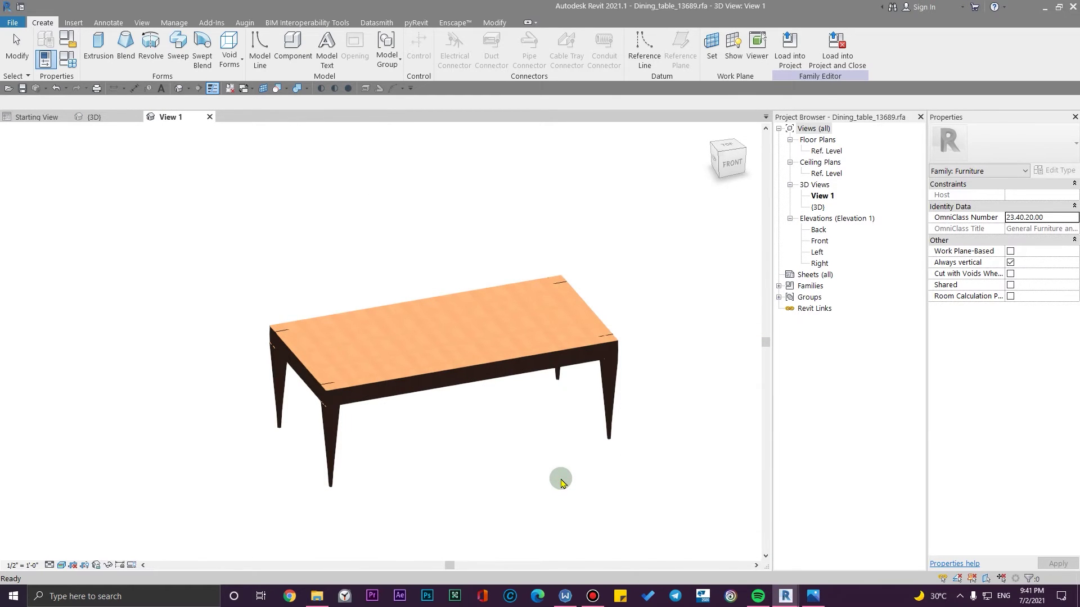
- In Project Units (UN), format Length as Meters, 2 decimal places, symbol m
key("u")
key("n")
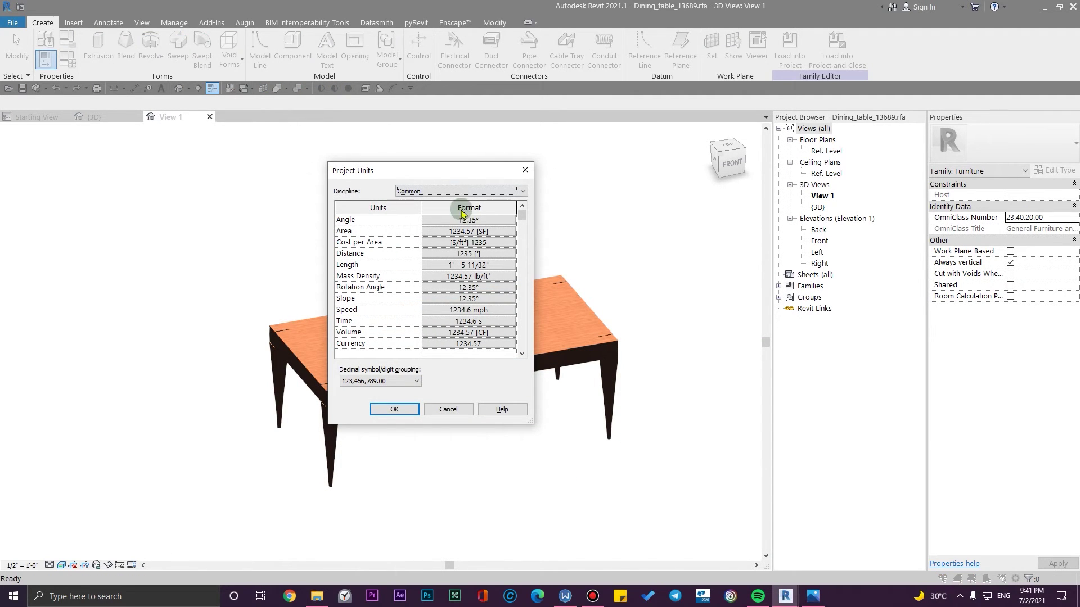
left_click(450, 264)
left_click(554, 286)
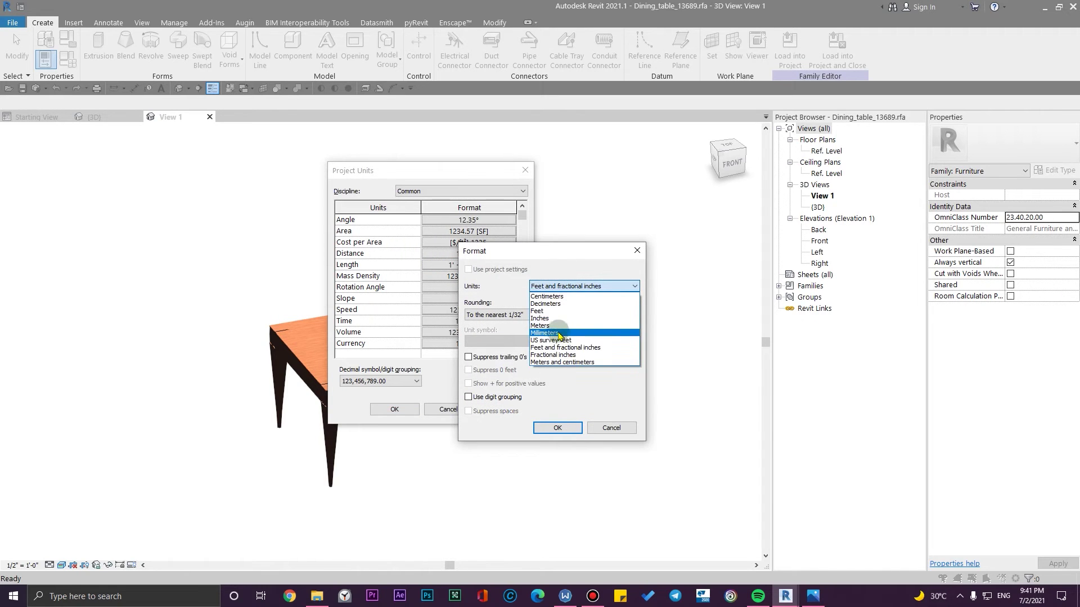
left_click(540, 325)
left_click(502, 314)
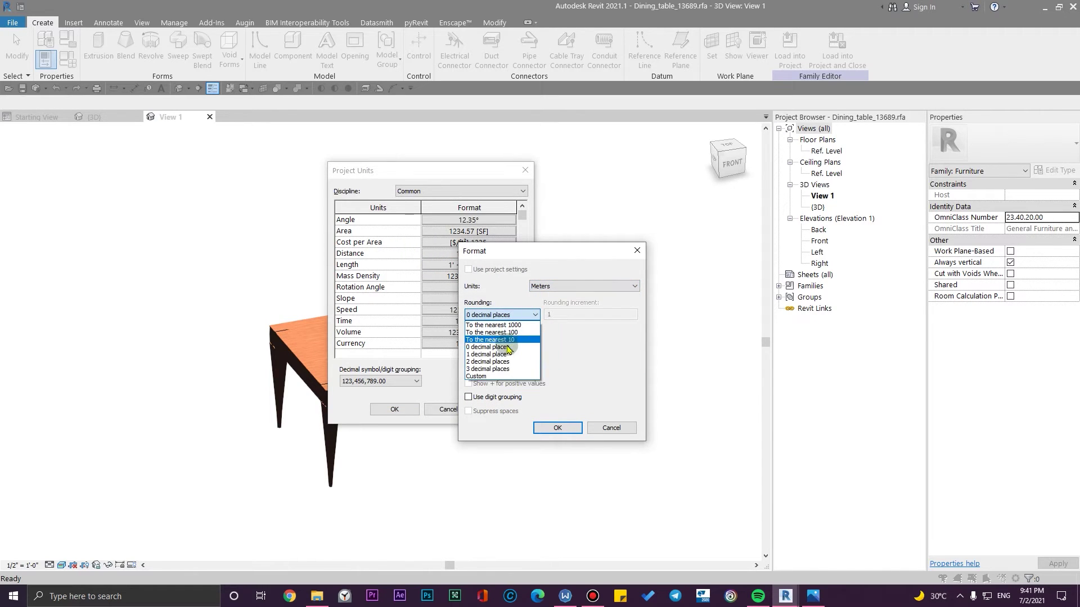
left_click(502, 362)
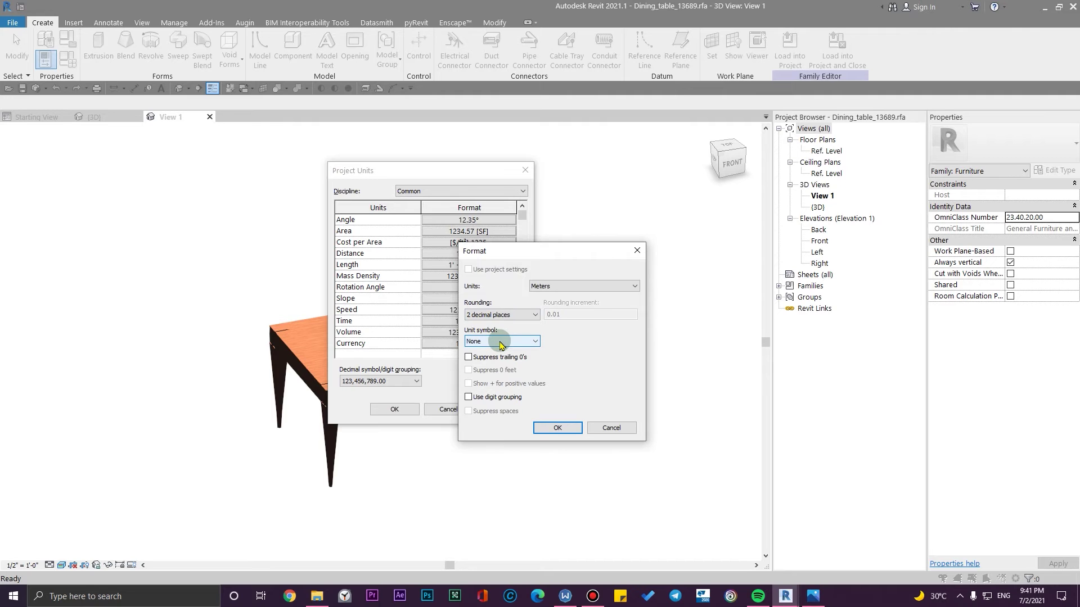
left_click(500, 341)
left_click(495, 356)
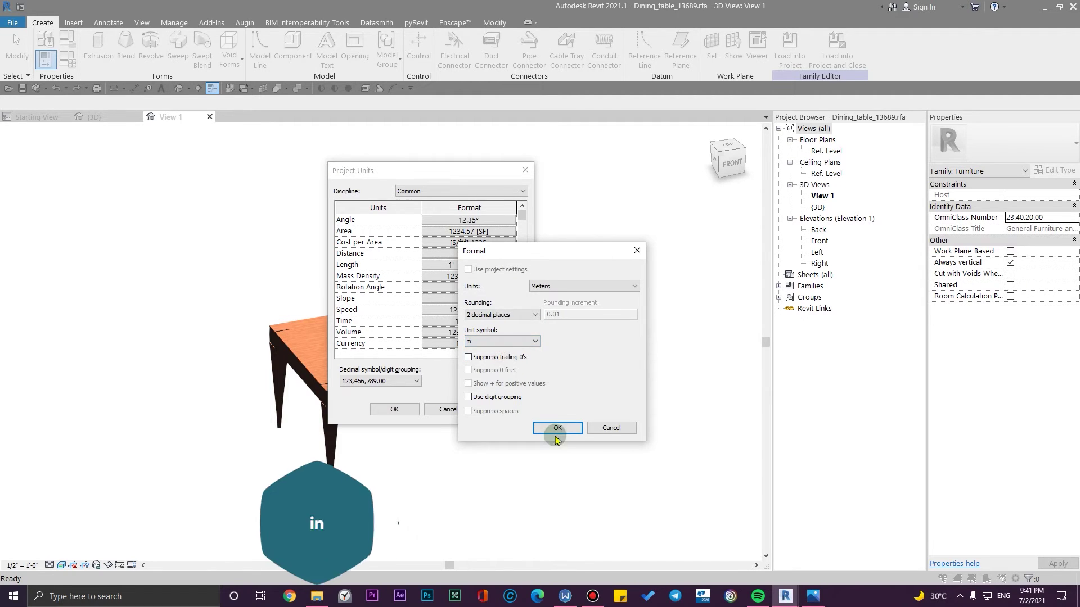
left_click(557, 428)
left_click(395, 409)
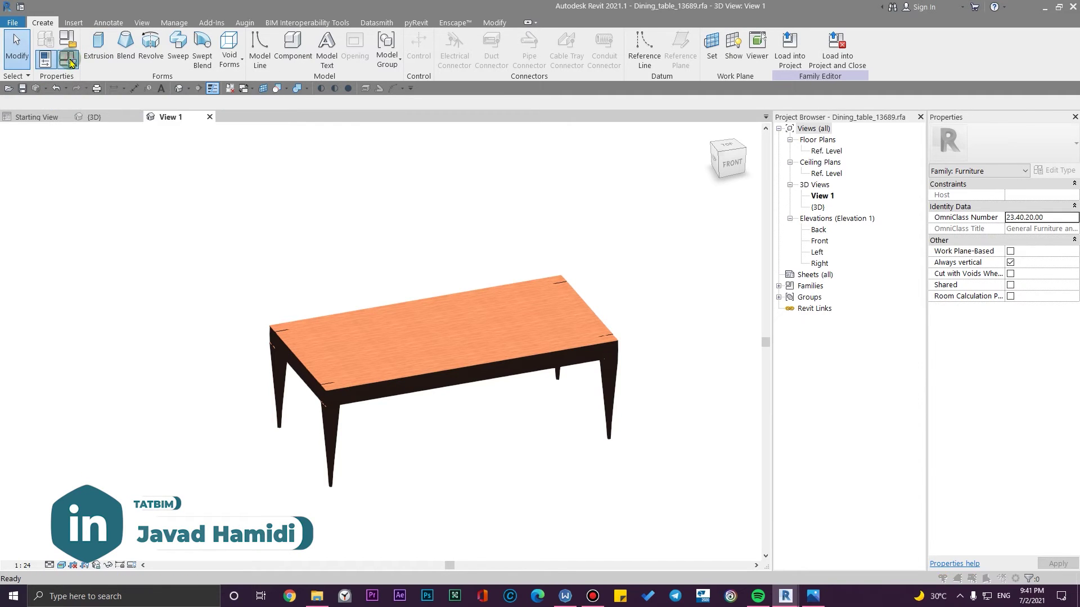
- Reopen TAT-WOO-1 from the Mat parameter and view its Appearance properties
left_click(67, 58)
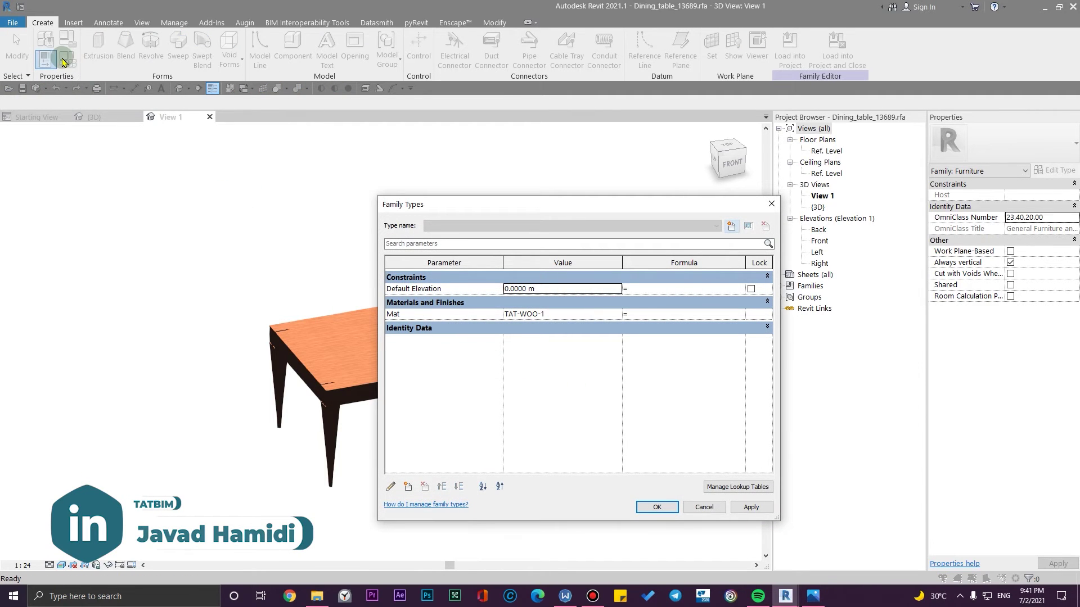
left_click(616, 316)
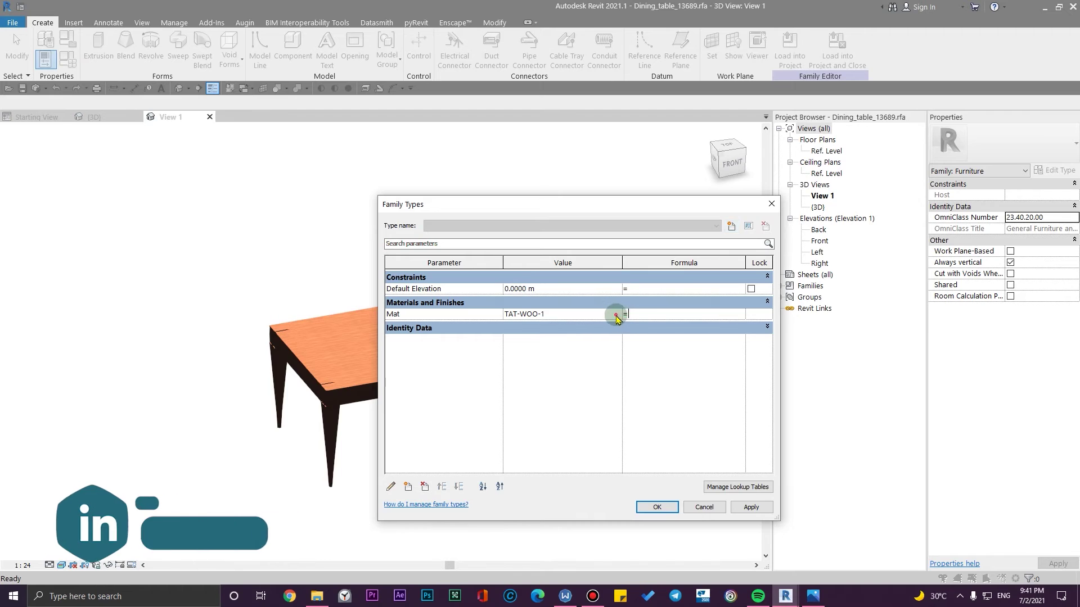
left_click(617, 316)
left_click(523, 136)
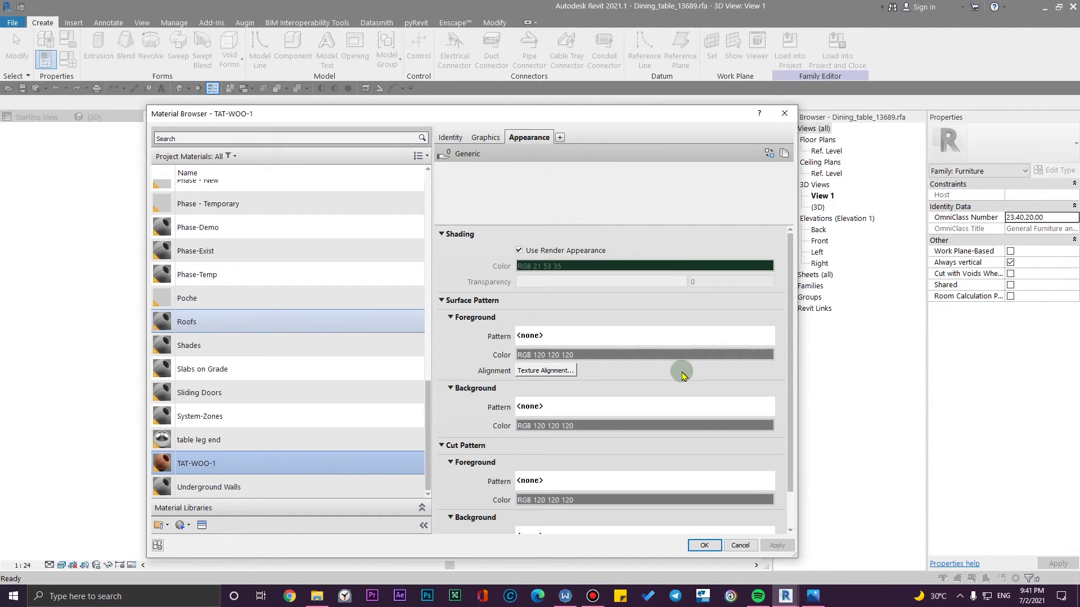
- Set the wood image sample size to linked 3.00 m by 3.00 m, then choose a Glossiness image
left_click(582, 290)
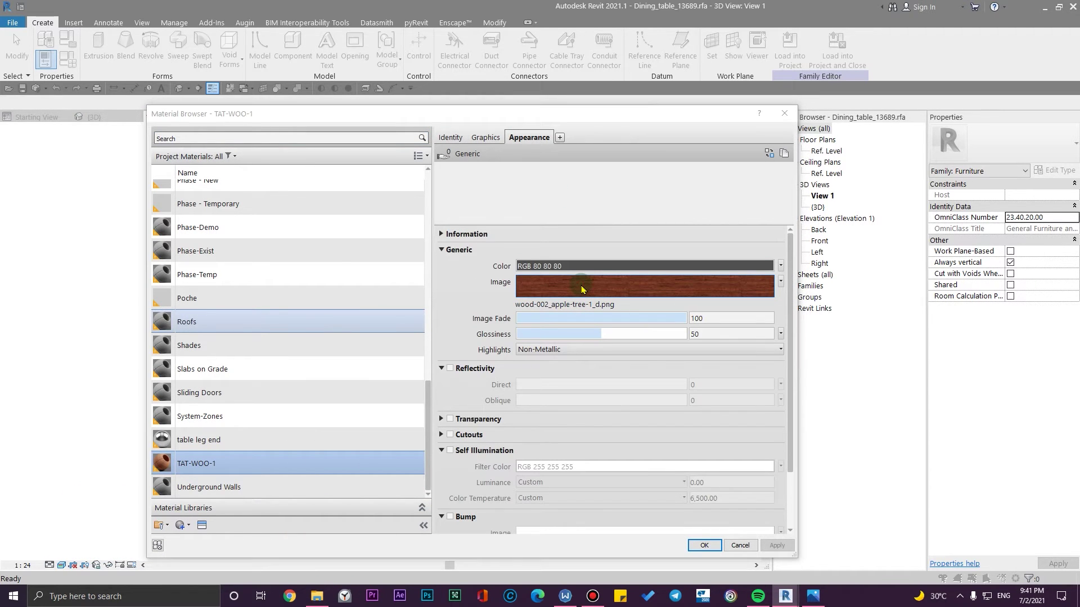
left_click(431, 398)
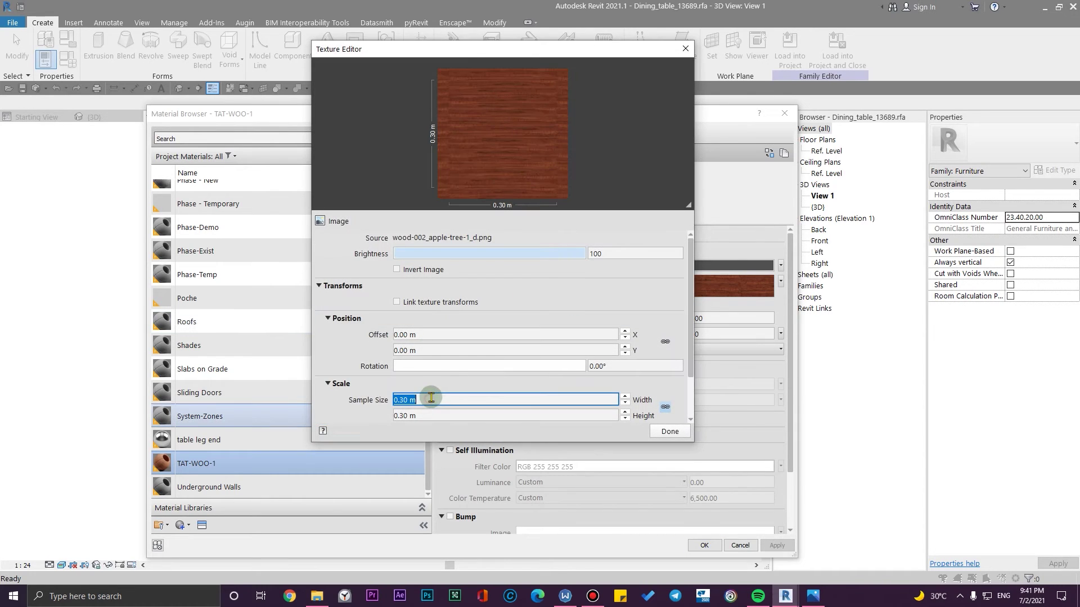
type("4")
left_click(440, 416)
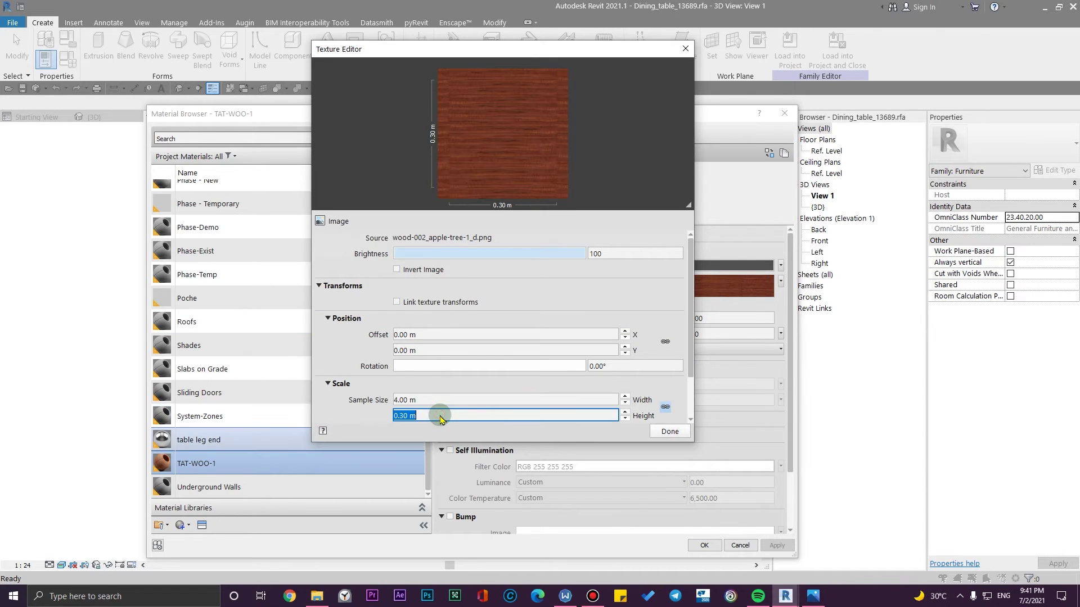
type("3.")
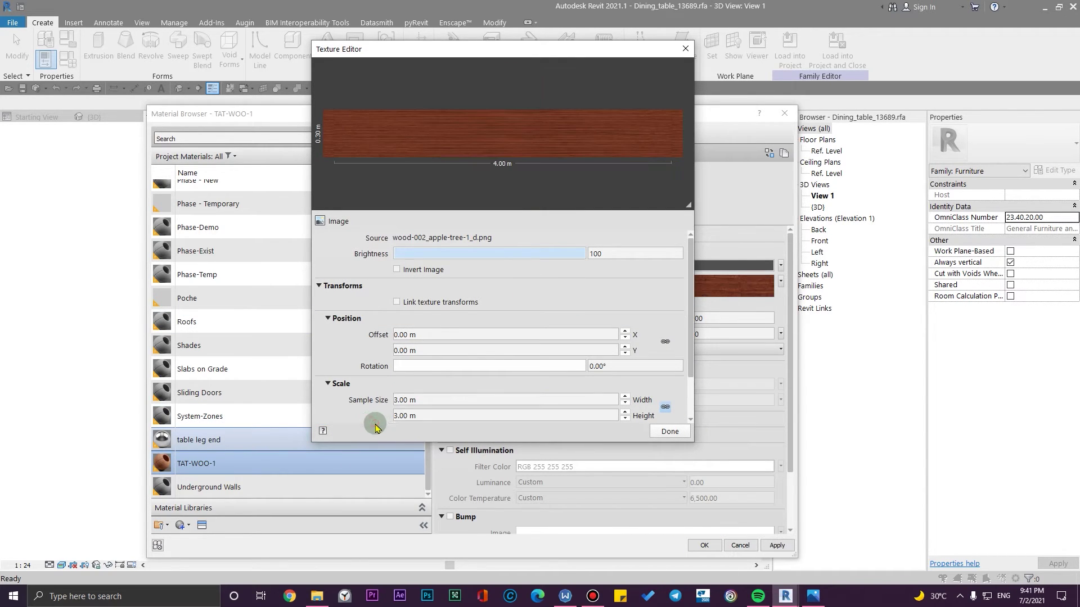
left_click(437, 307)
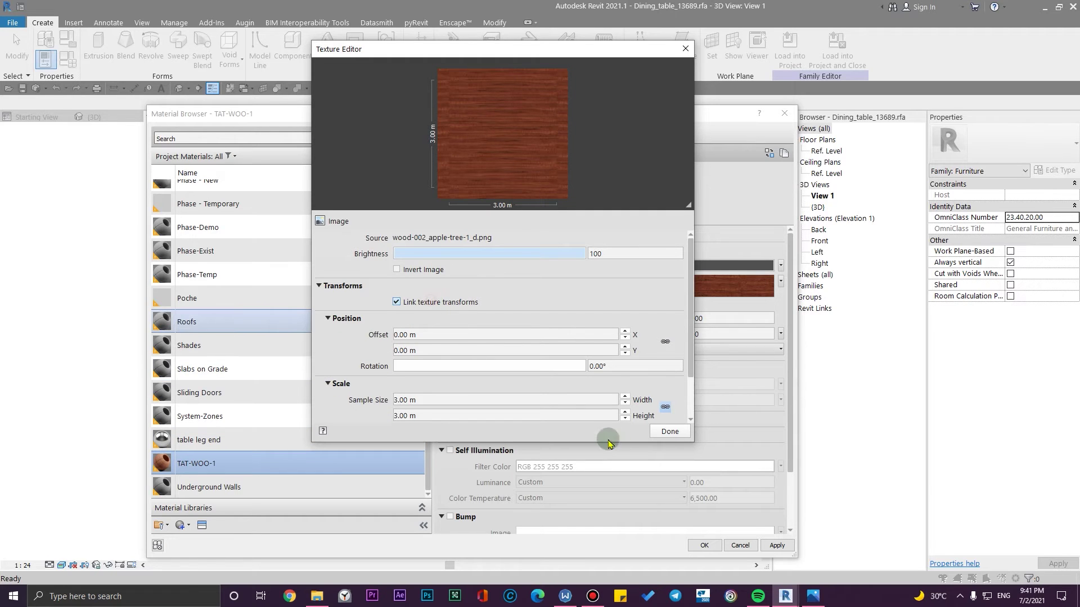
left_click(664, 433)
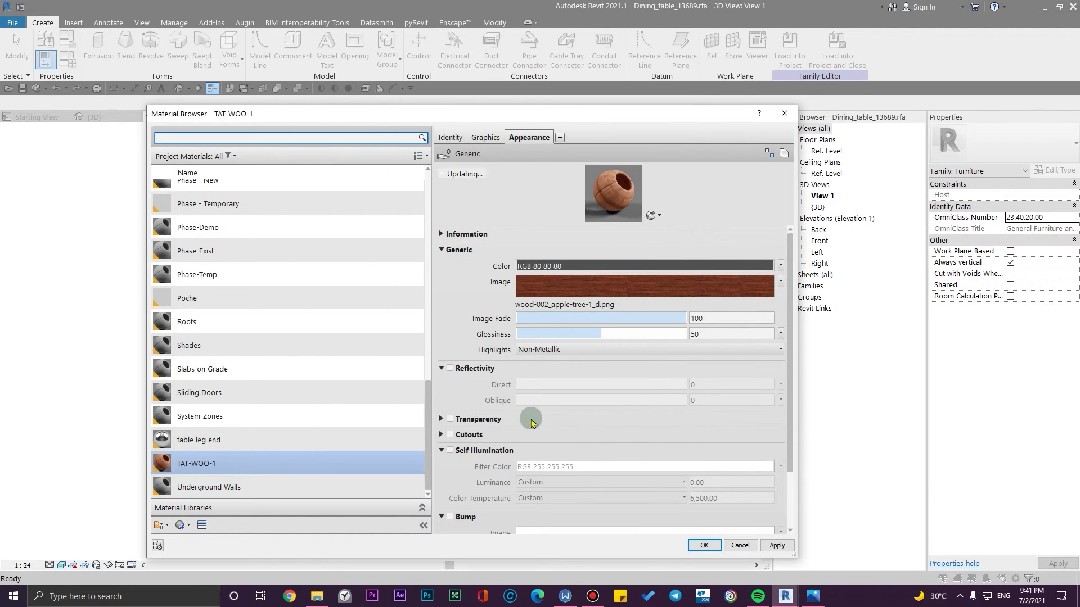
left_click(781, 335)
left_click(764, 352)
- Drag wood-002_apple-tree-1_r.png from File Explorer into the Glossiness image slot
left_click(355, 311)
left_click(583, 458)
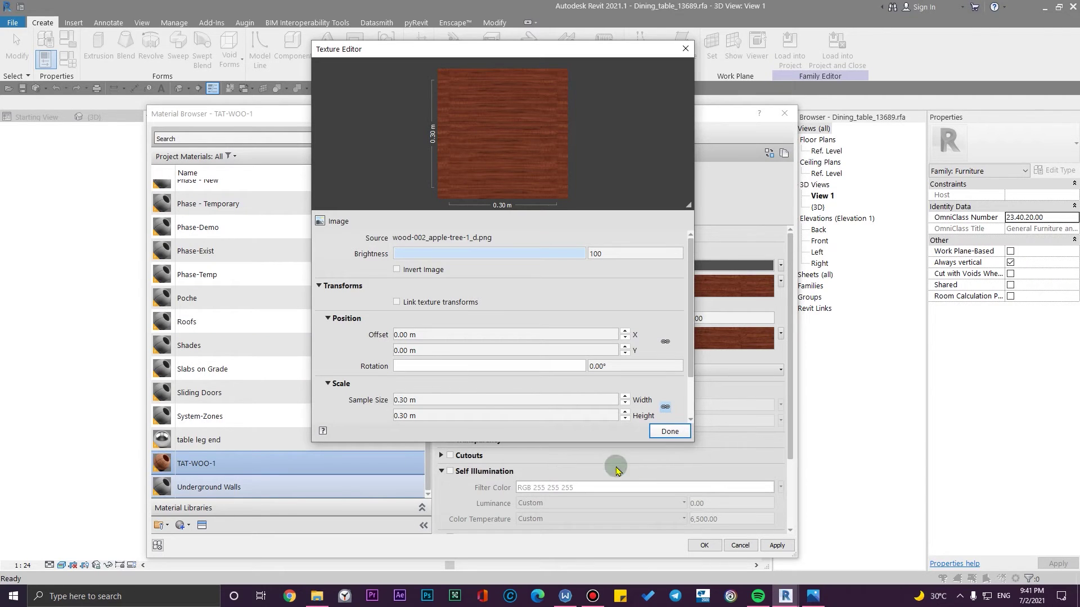
left_click(483, 400)
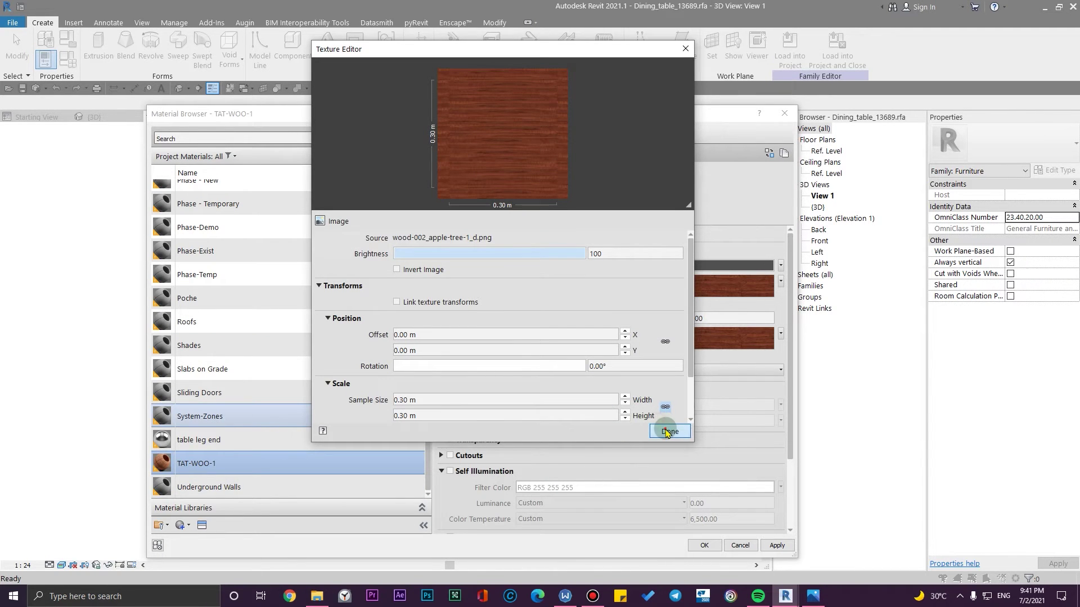
left_click(663, 430)
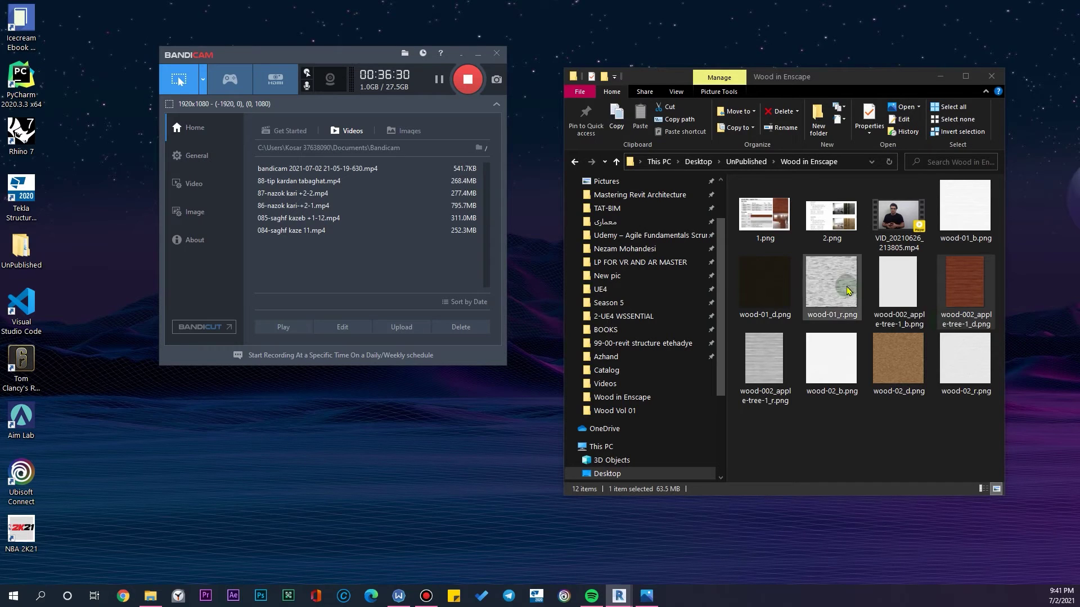
left_click(898, 284)
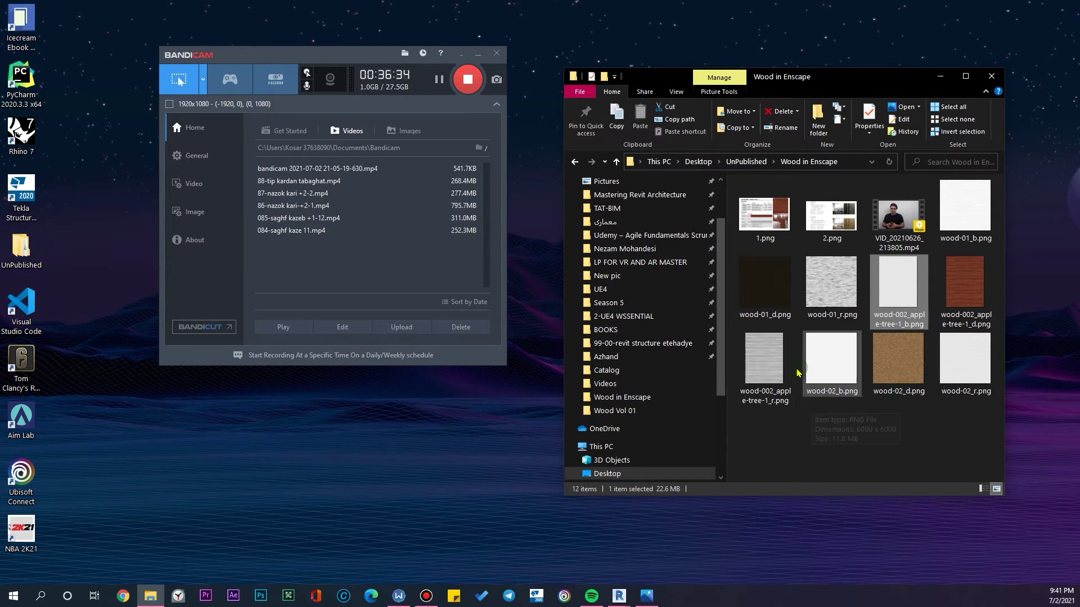
left_click(775, 359)
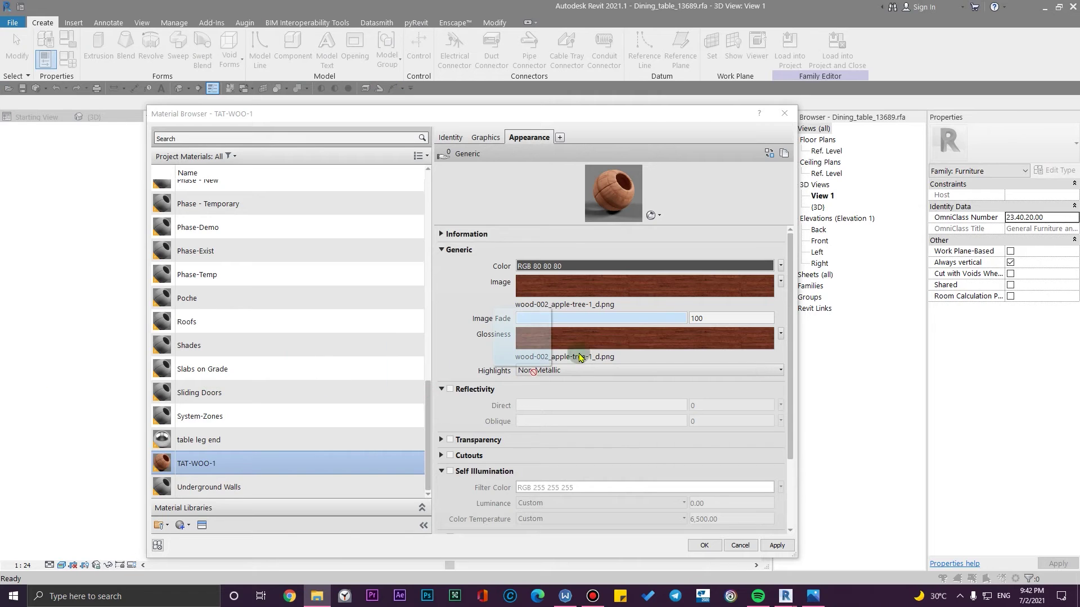
left_click_drag(591, 341, 623, 344)
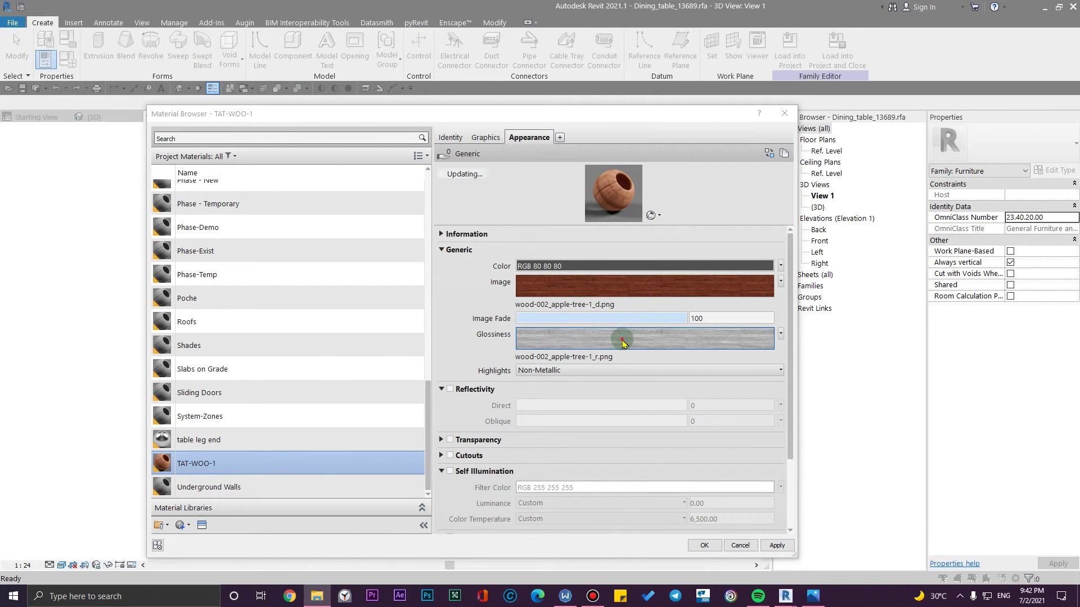
- Scale the glossiness texture to linked 3.00 m, then enable Bump and pick wood-002_apple-tree-1_b.png
left_click(623, 341)
left_click(491, 413)
triple_click(478, 398)
type("3")
key("Tab")
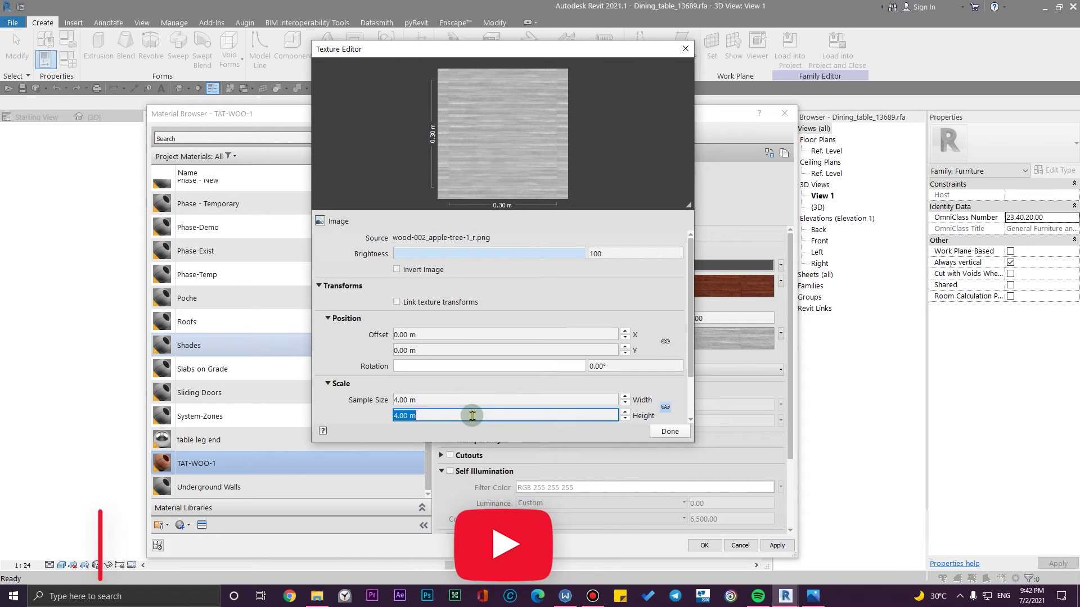
left_click(352, 343)
left_click(397, 302)
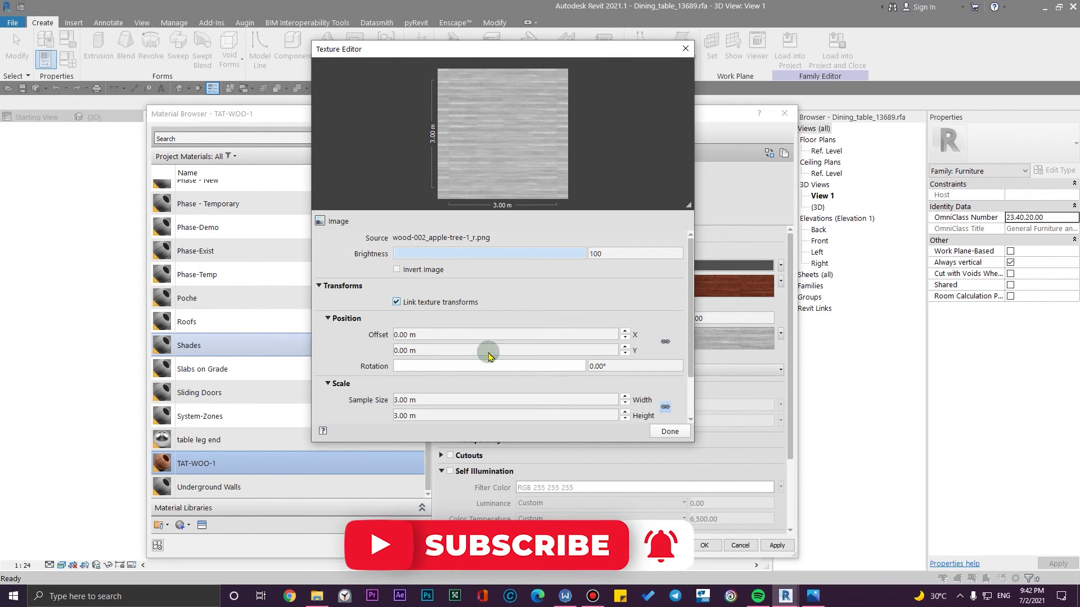
left_click(669, 432)
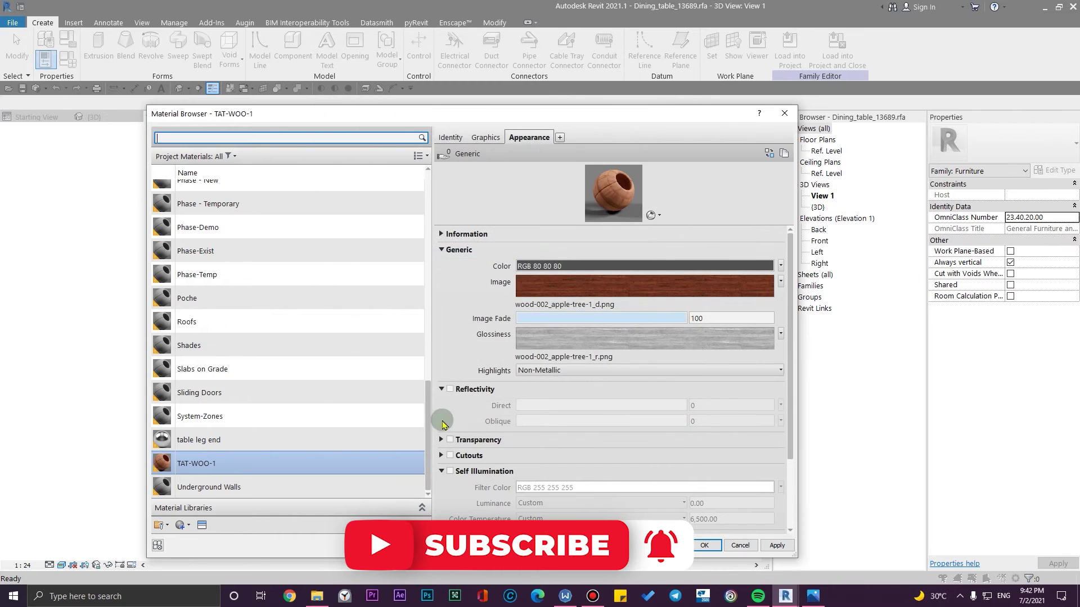
left_click(451, 447)
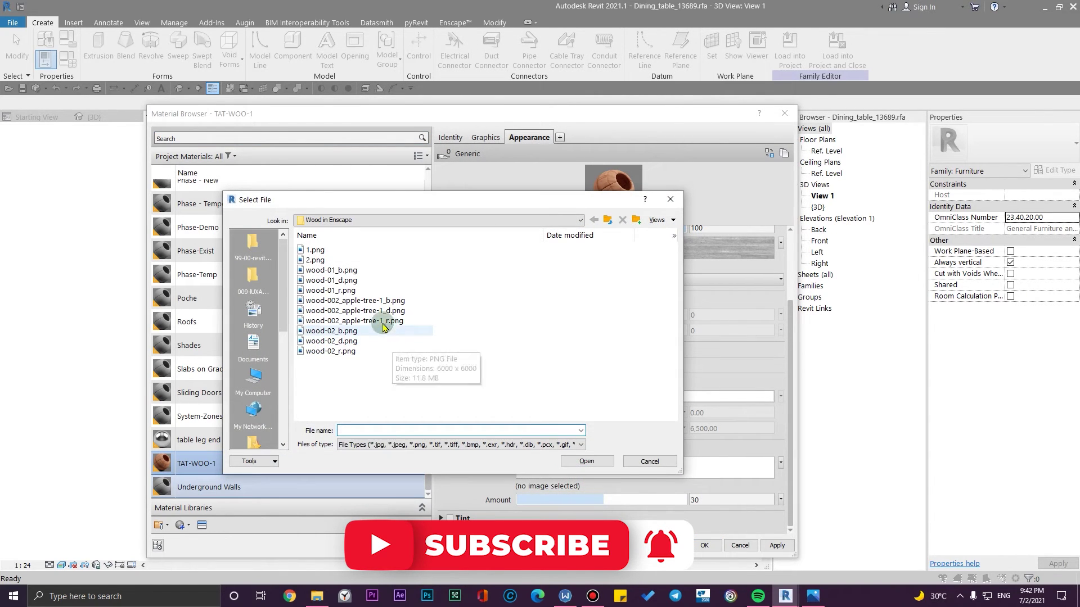
left_click(408, 300)
- Load wood-002_apple-tree-1_b.png as the bump map and set its width to 4.00 m
left_click(587, 462)
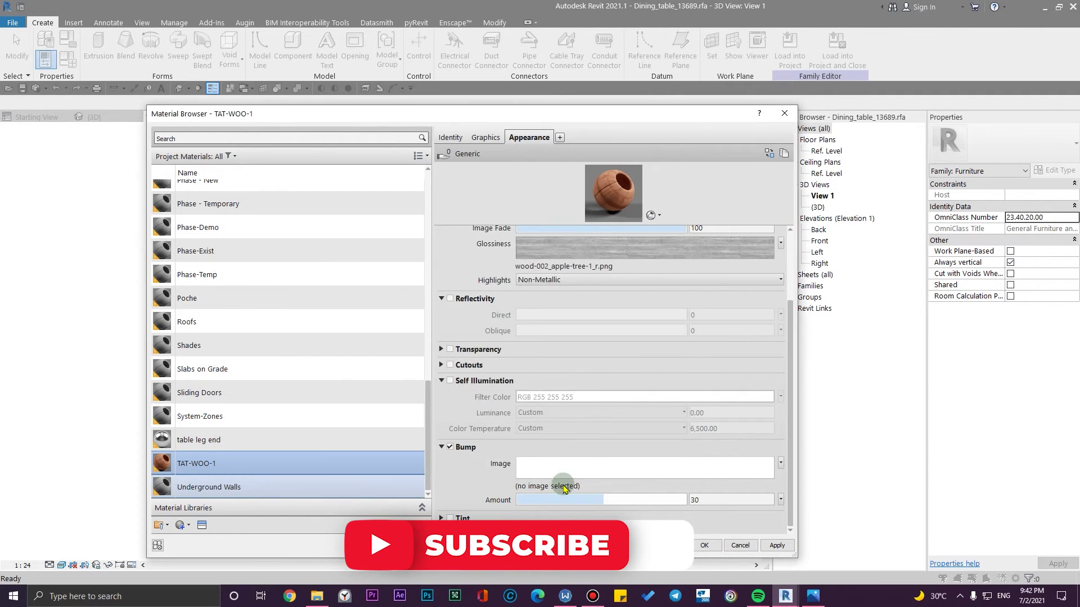
left_click(476, 400)
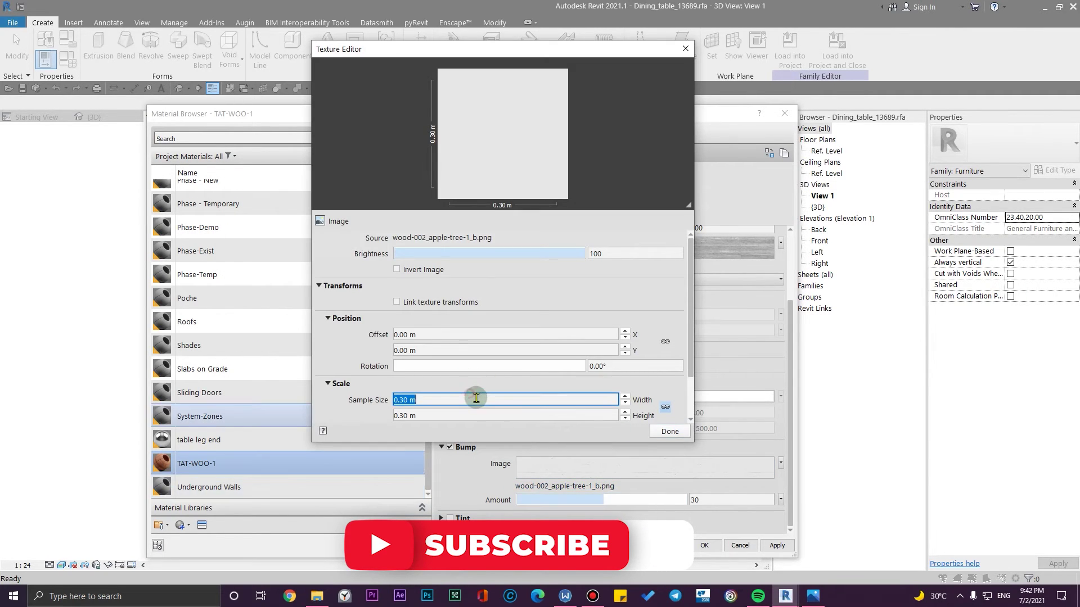
type("4")
key("Tab")
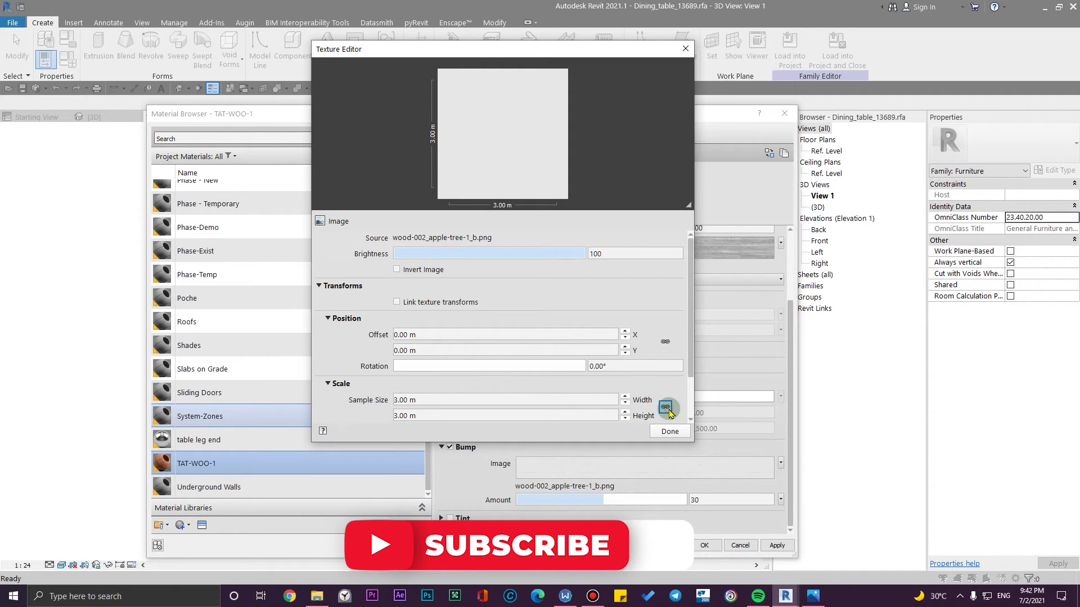
left_click(445, 398)
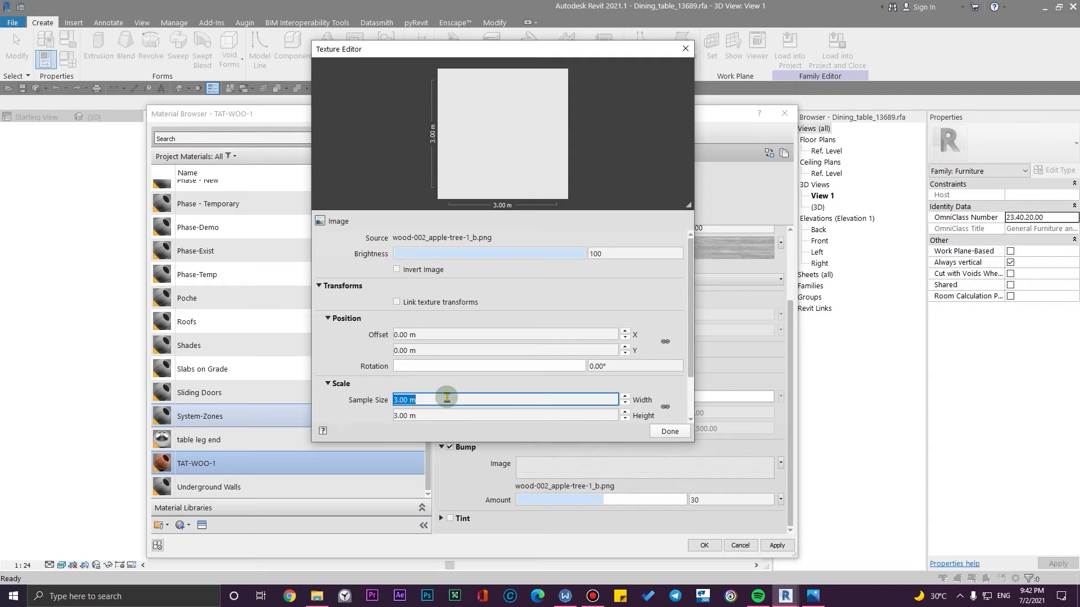
type("4")
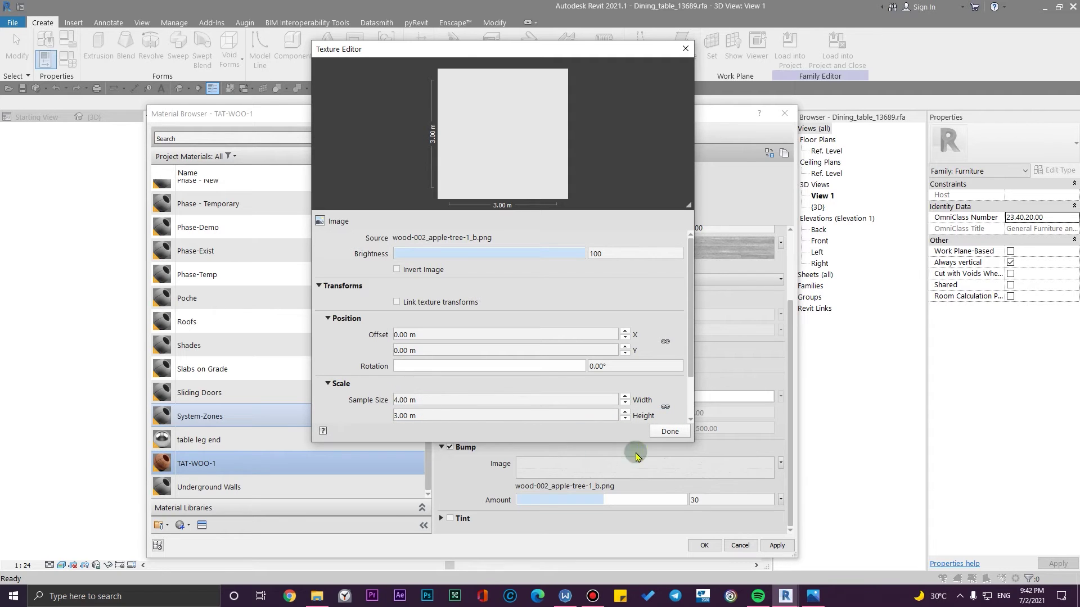
left_click(655, 432)
- Set the glossiness texture width to 4.00 m and review the wood color texture
scroll(594, 291, "up", 3)
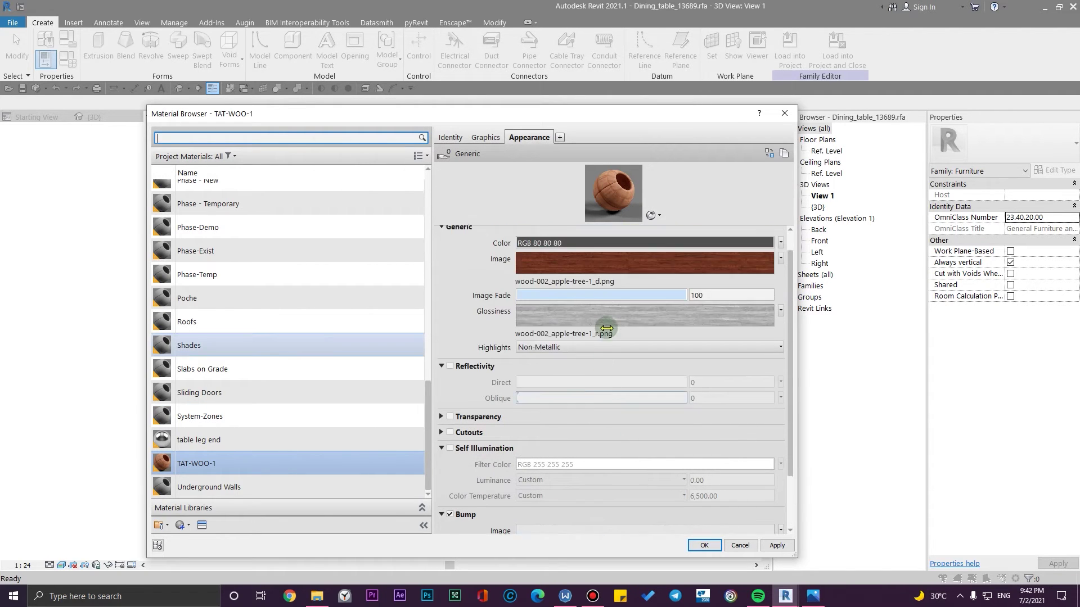
left_click(599, 339)
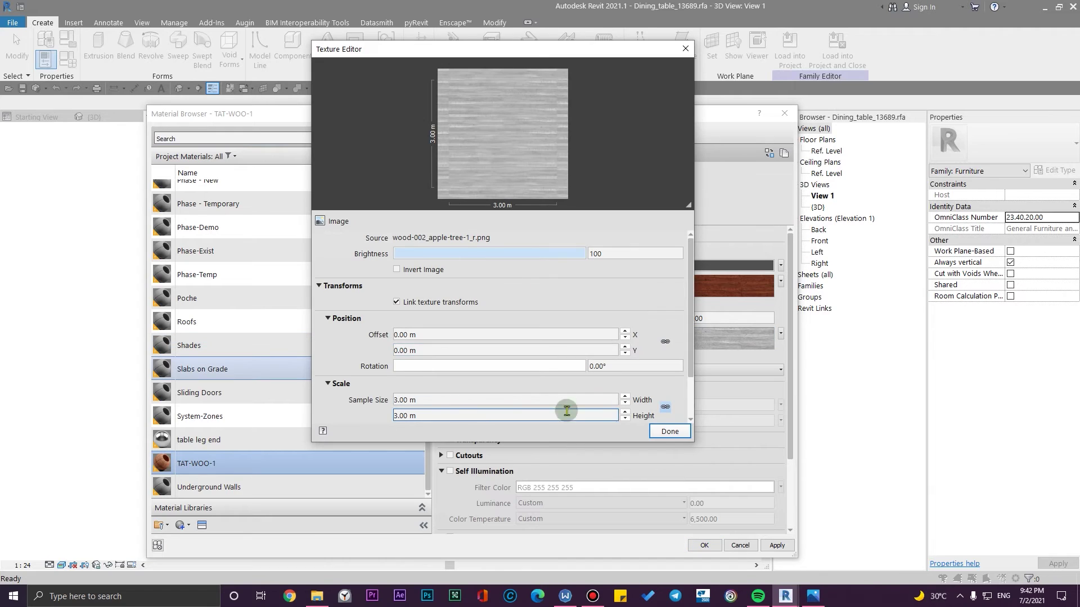
left_click(465, 399)
type("4")
key("Tab")
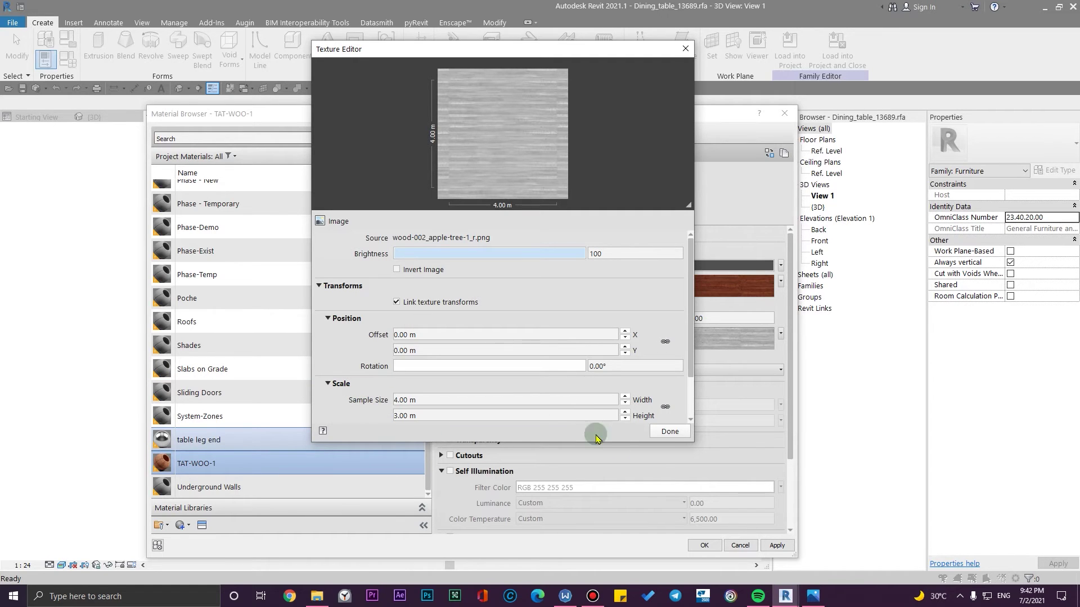
left_click(669, 431)
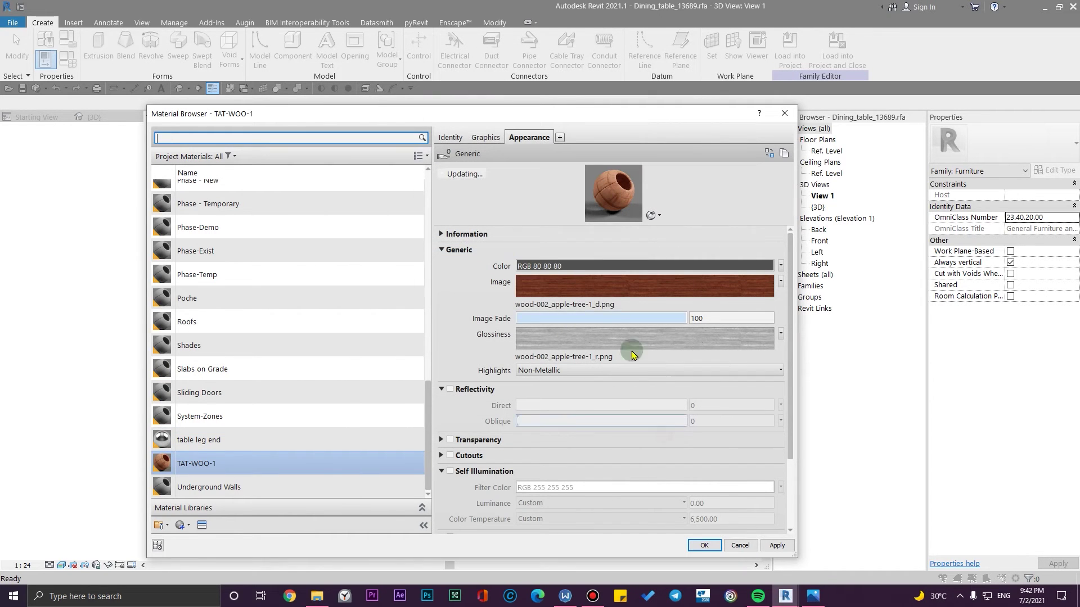
left_click(591, 289)
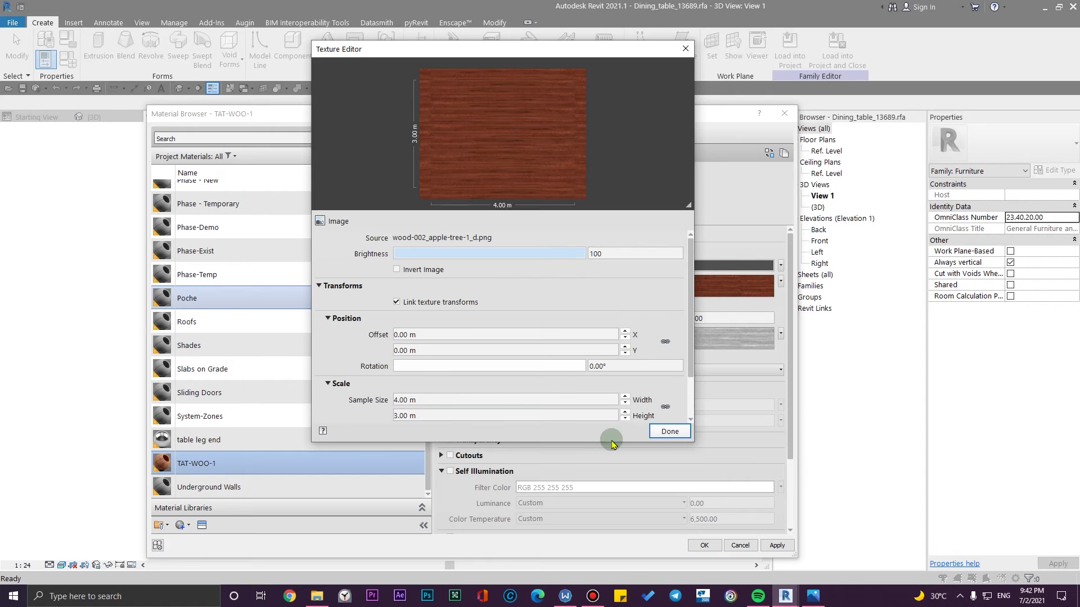
left_click(669, 431)
- Keep the bump amount at 10 and accept both the material and family type dialogs
scroll(585, 478, "down", 3)
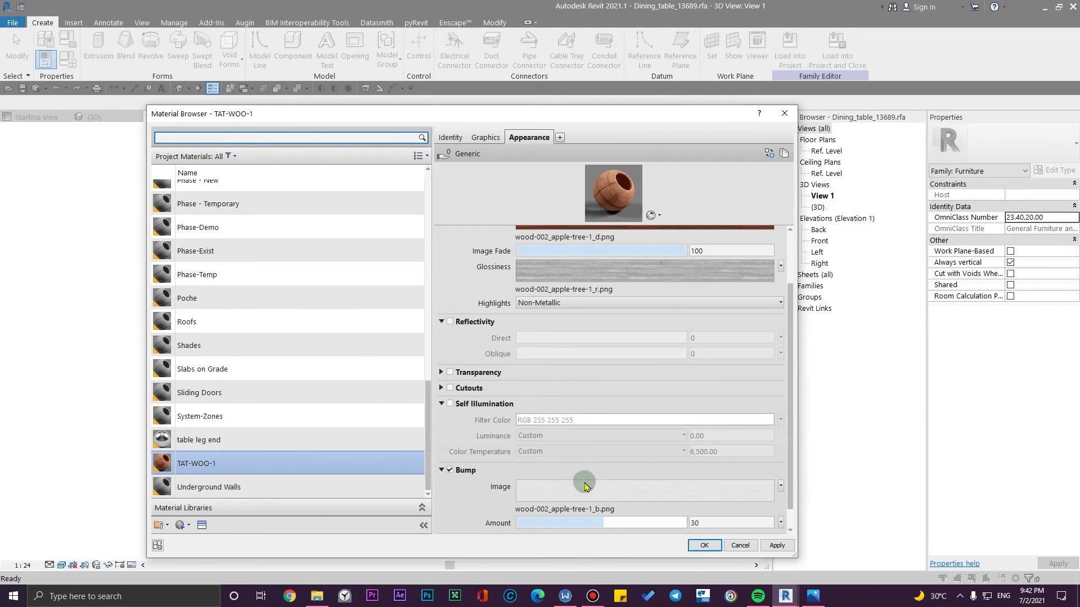
left_click(667, 503)
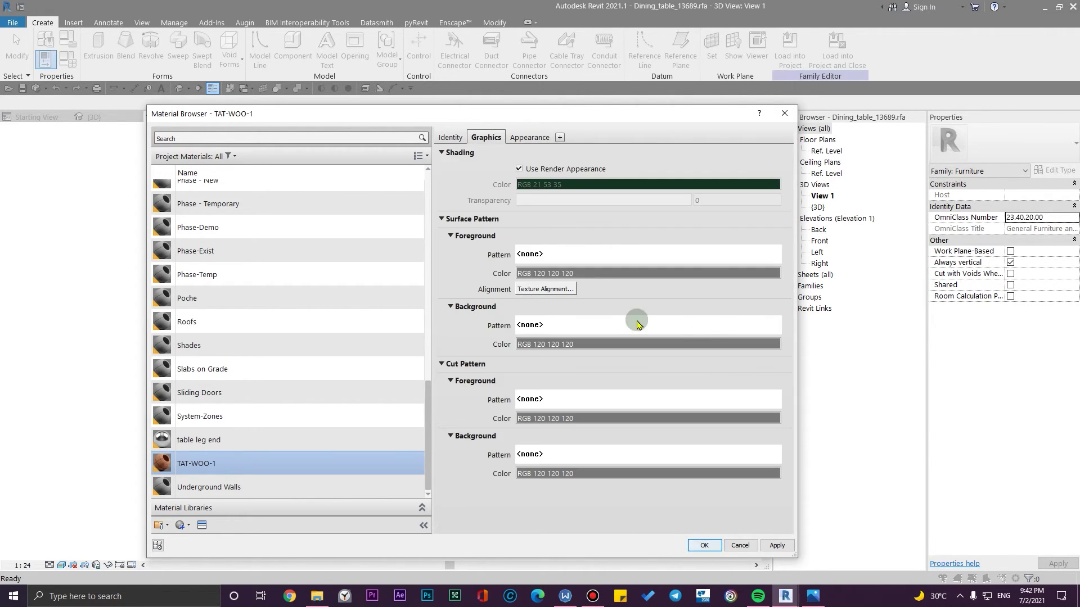
left_click(704, 545)
left_click(656, 507)
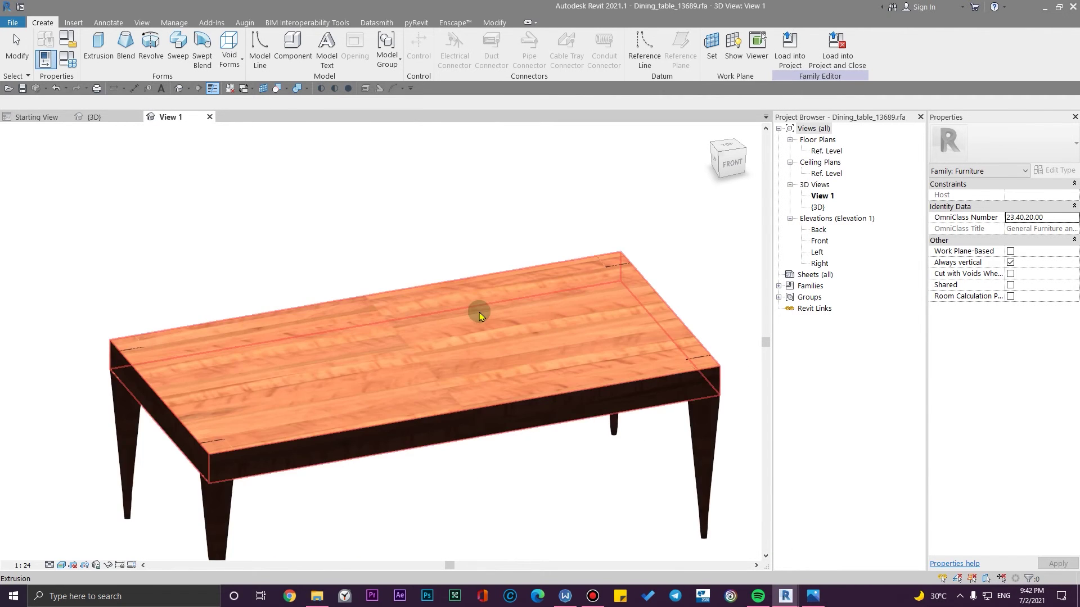
scroll(478, 309, "up", 5)
middle_click_drag(549, 357, 494, 390, "shift")
middle_click_drag(496, 502, 494, 568, "shift")
scroll(416, 388, "up", 5)
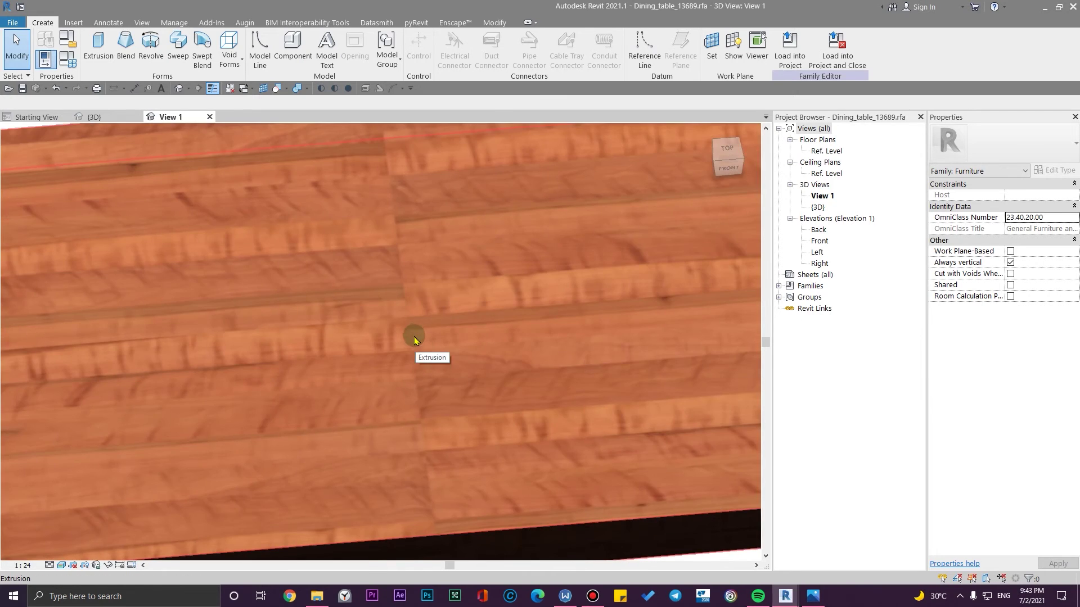
scroll(417, 336, "down", 4)
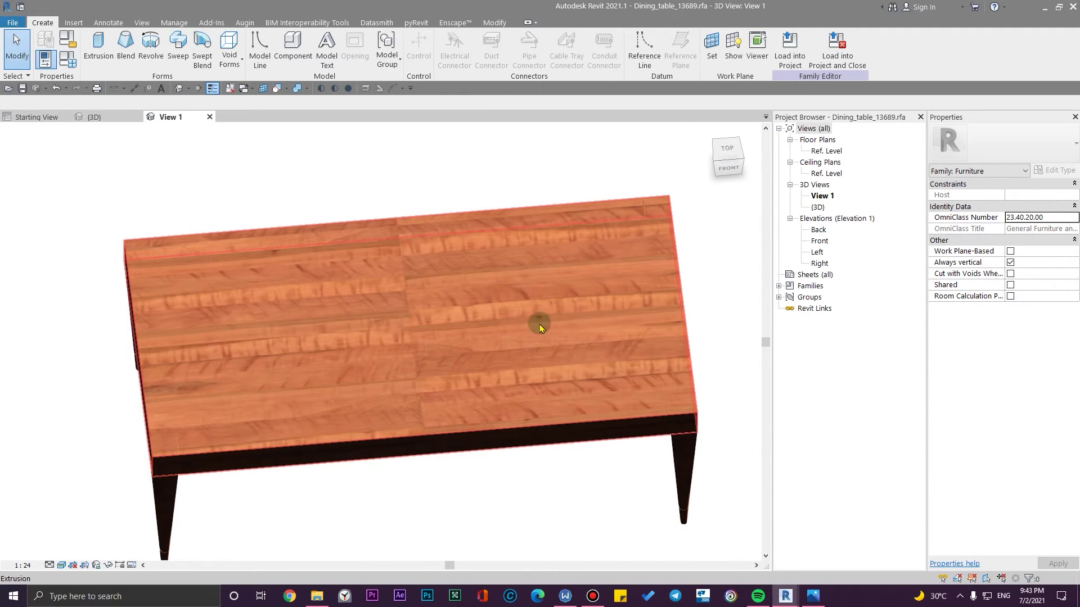
scroll(461, 341, "down", 1)
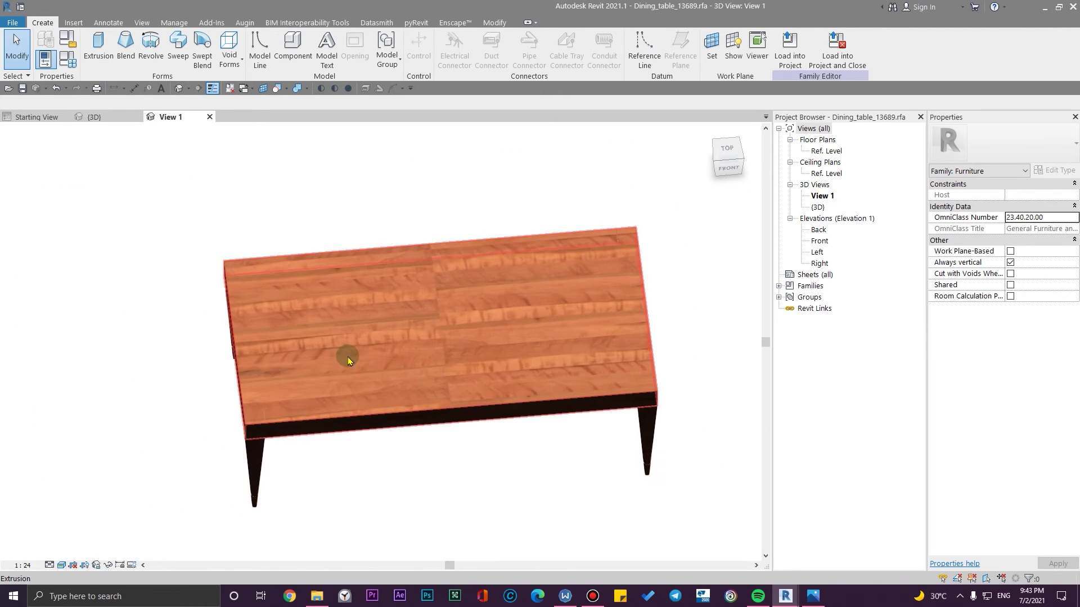
scroll(517, 356, "up", 1)
middle_click_drag(516, 356, 430, 374)
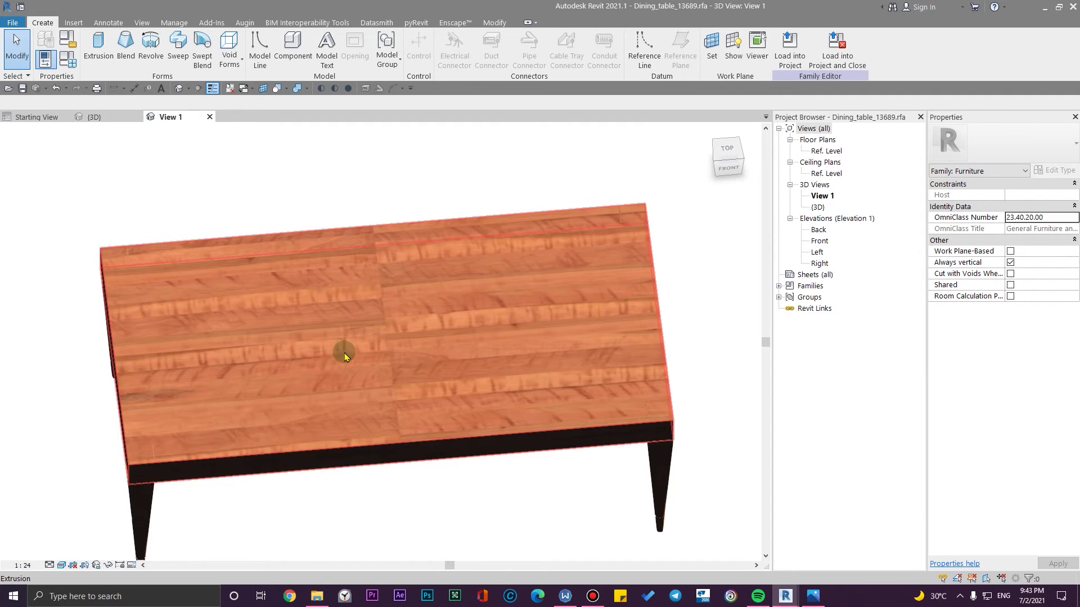
scroll(343, 354, "down", 1)
scroll(345, 372, "up", 2)
scroll(320, 356, "down", 3)
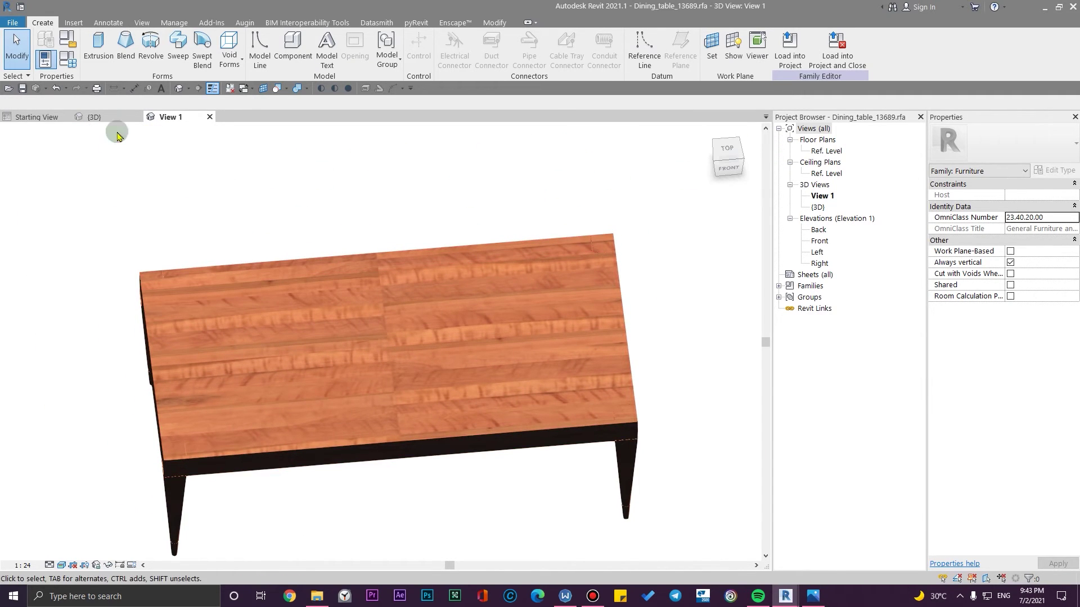
left_click(68, 59)
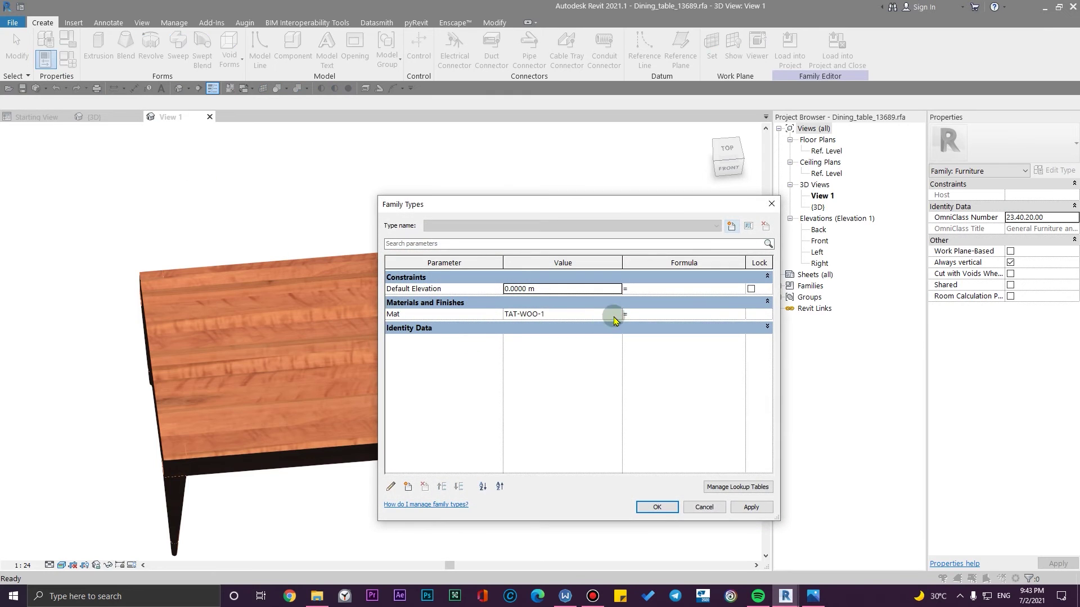
- Create a new model crosshatch fill pattern with 0.5 line spacing as TAT-WOO-1's surface foreground
left_click(619, 315)
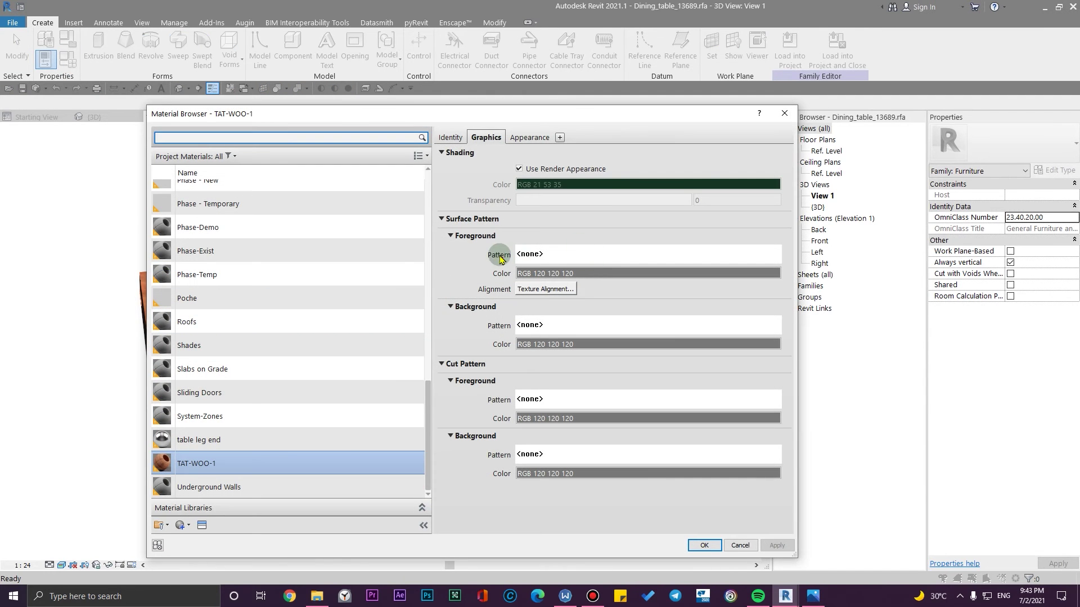
left_click(567, 256)
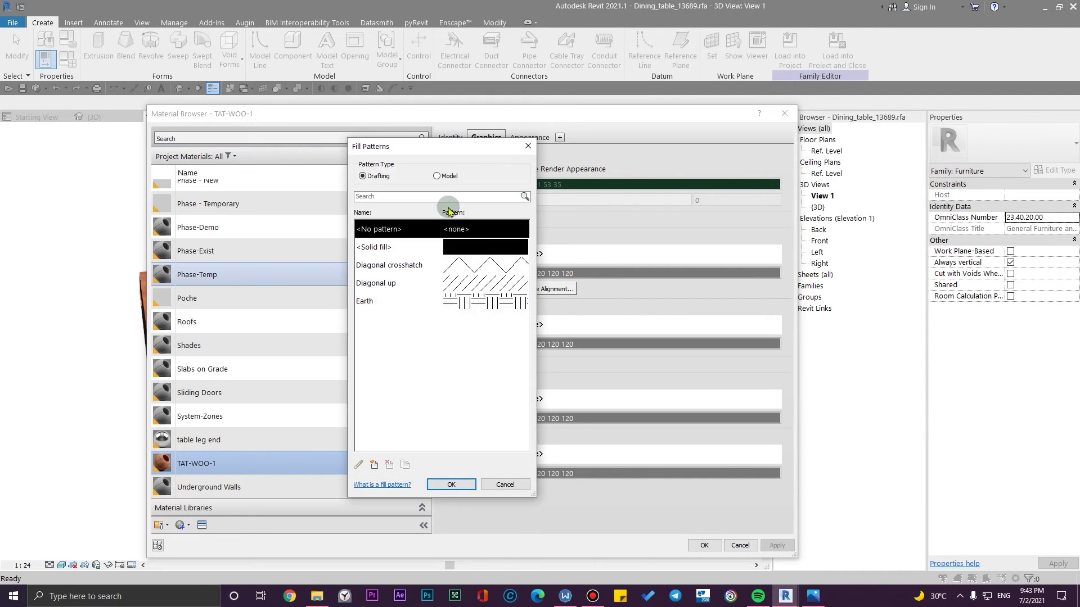
left_click(436, 176)
left_click(374, 465)
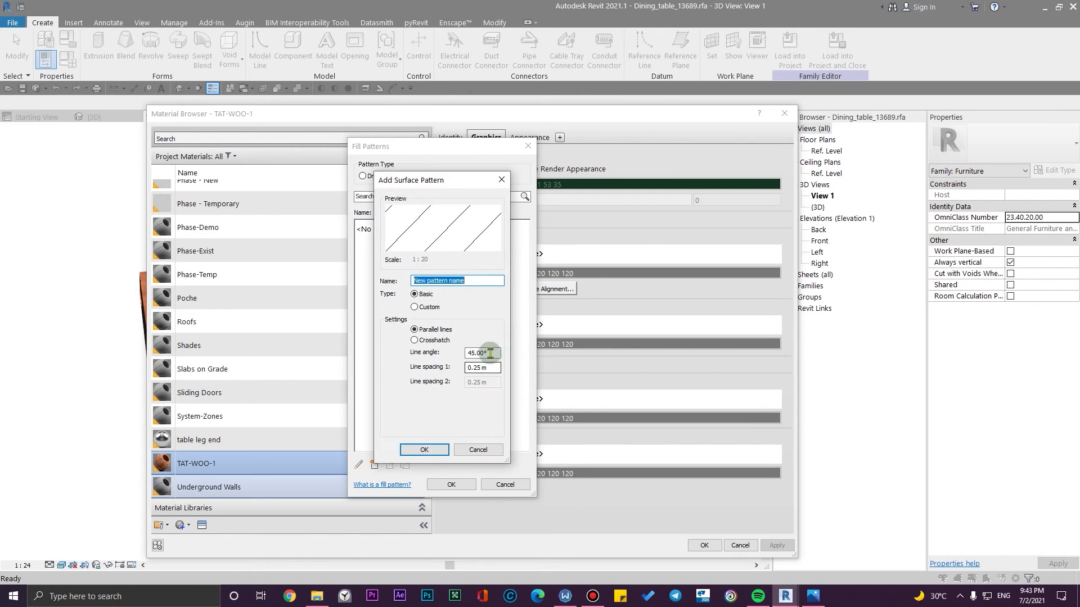
left_click_drag(497, 369, 382, 388)
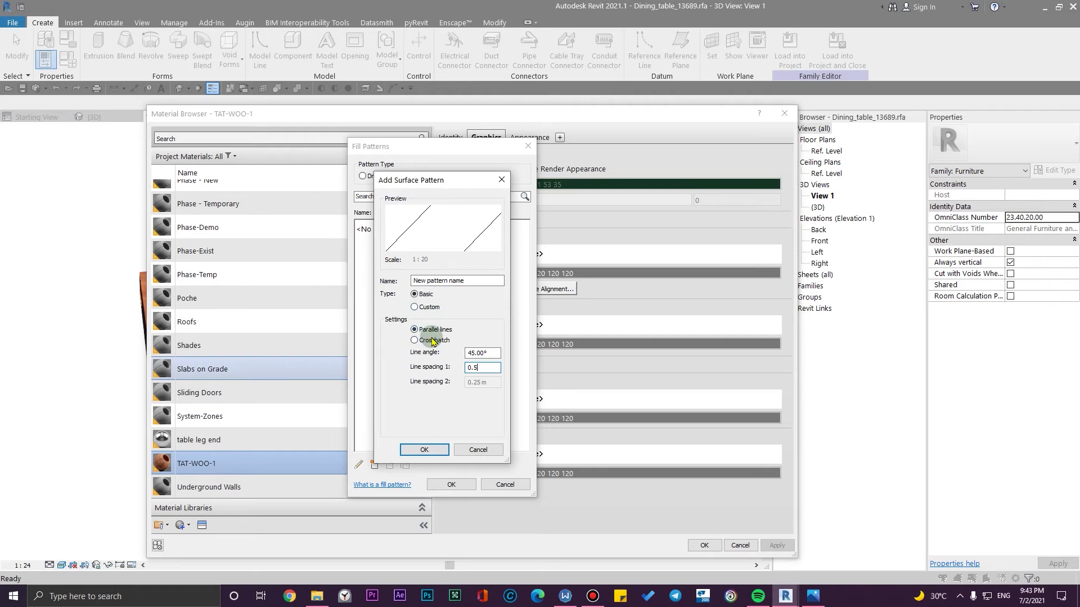
left_click(415, 341)
left_click(485, 382)
left_click_drag(493, 383, 398, 379)
type("0")
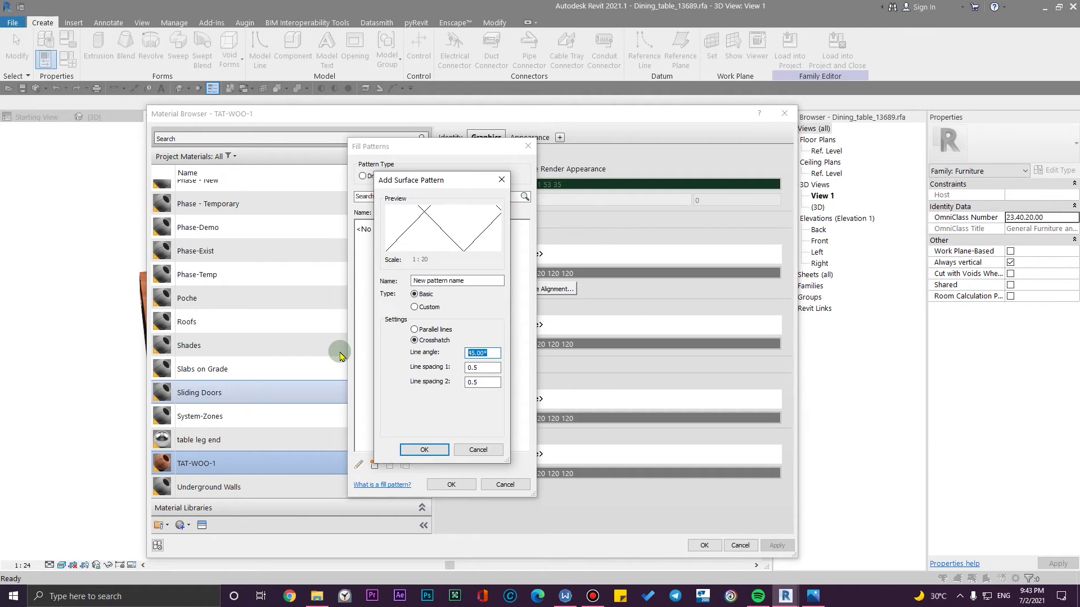
left_click(429, 448)
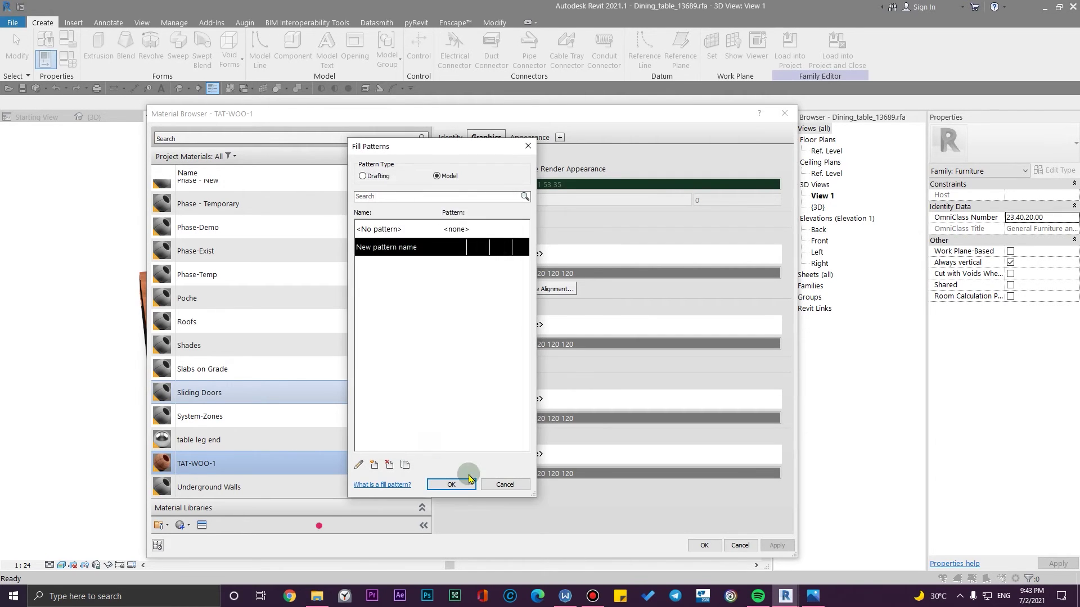
left_click(453, 484)
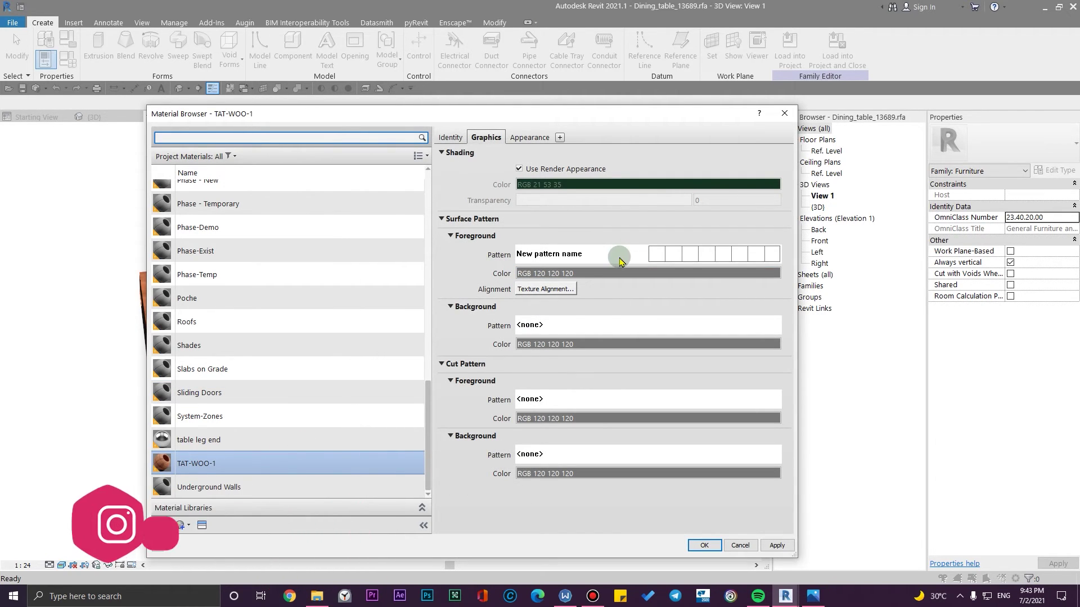
- Set the pattern colour to red (RGB 255 0 0) and close all dialogs
left_click(579, 274)
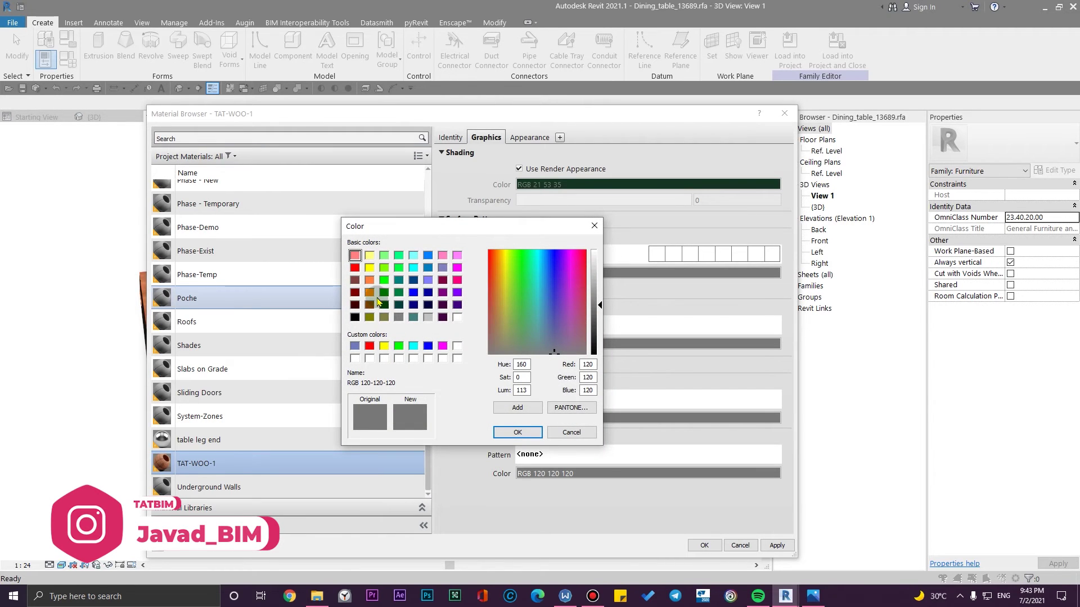
left_click(355, 268)
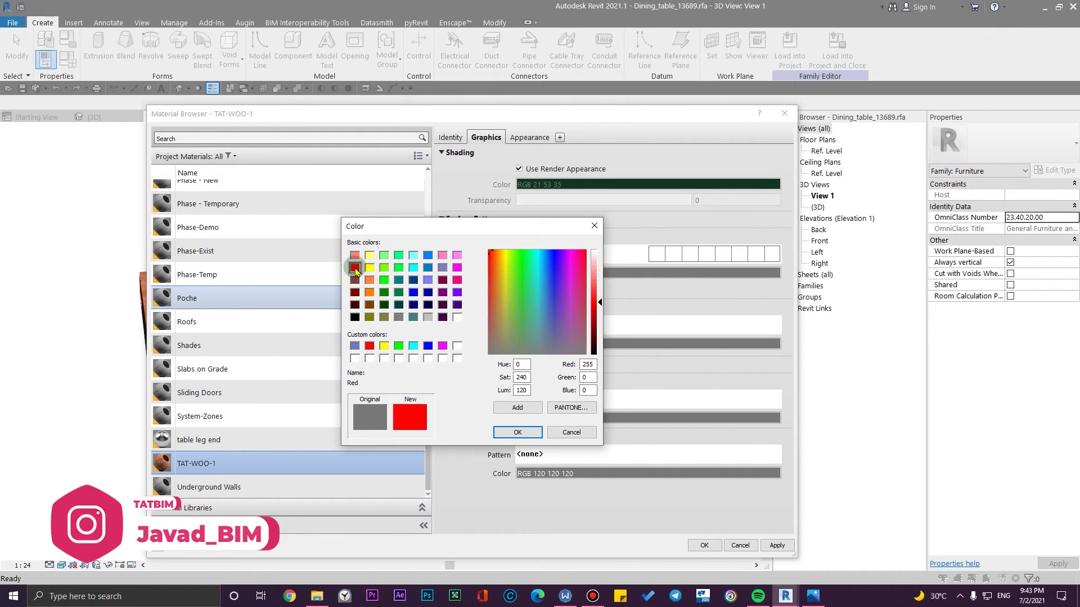
left_click(517, 433)
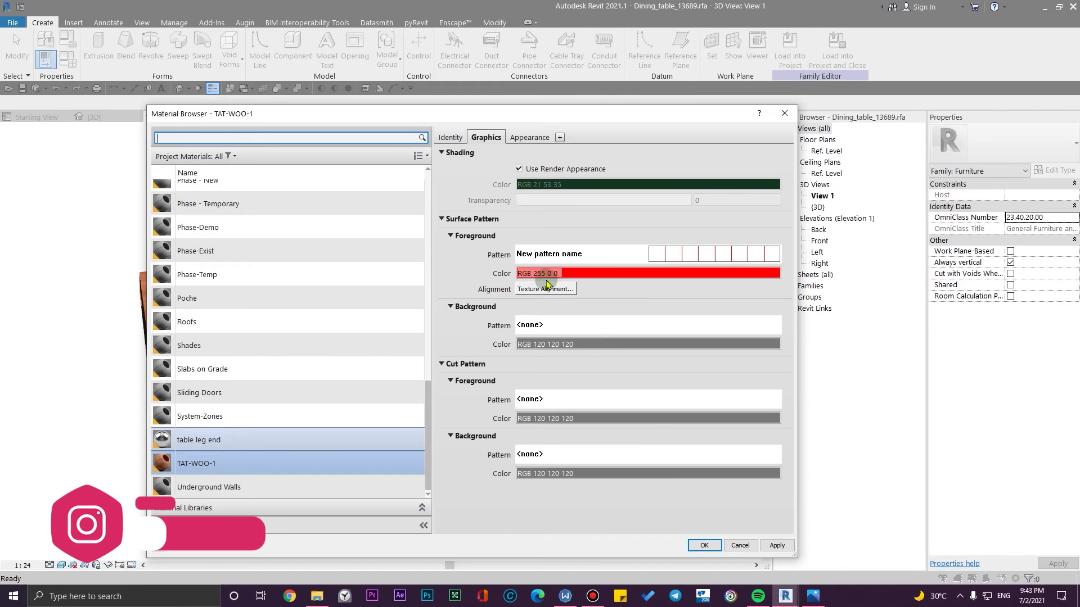
left_click(704, 545)
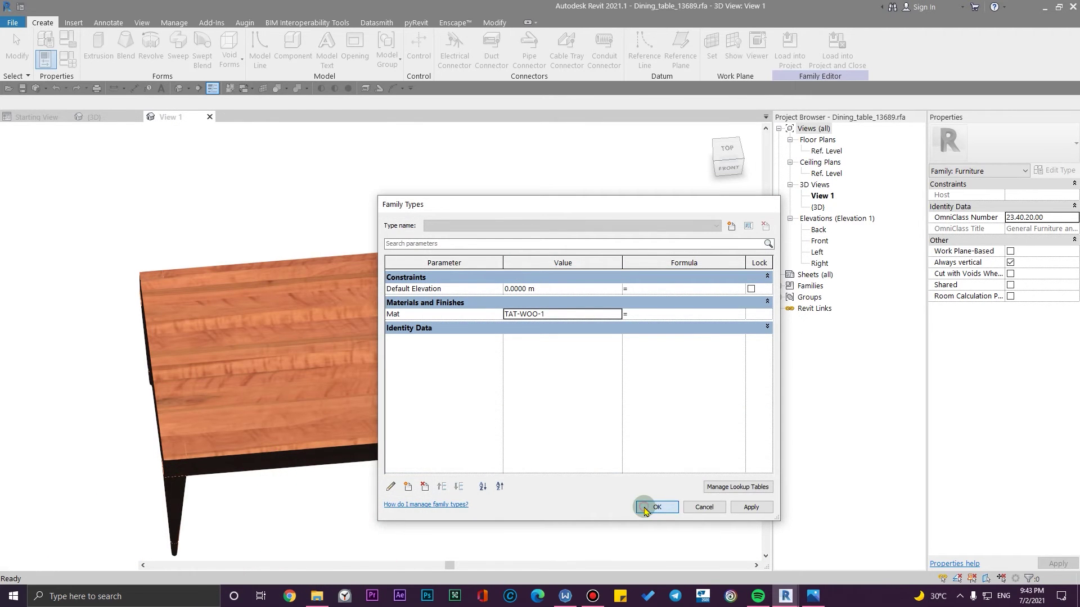
left_click(646, 505)
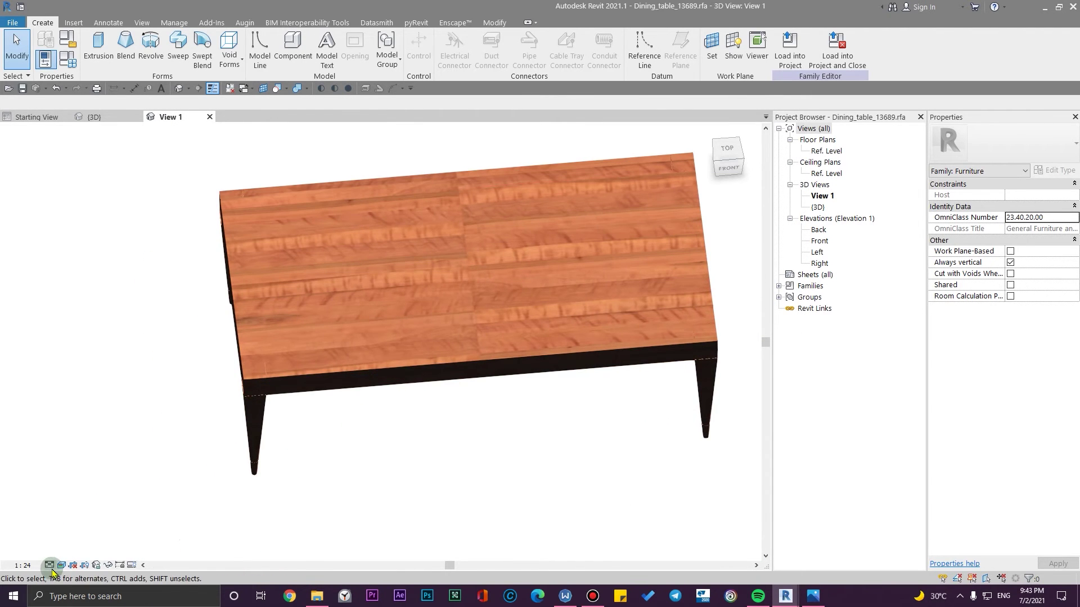
- Switch View 1's visual style to Shaded, then to Wireframe
left_click(62, 565)
left_click(106, 528)
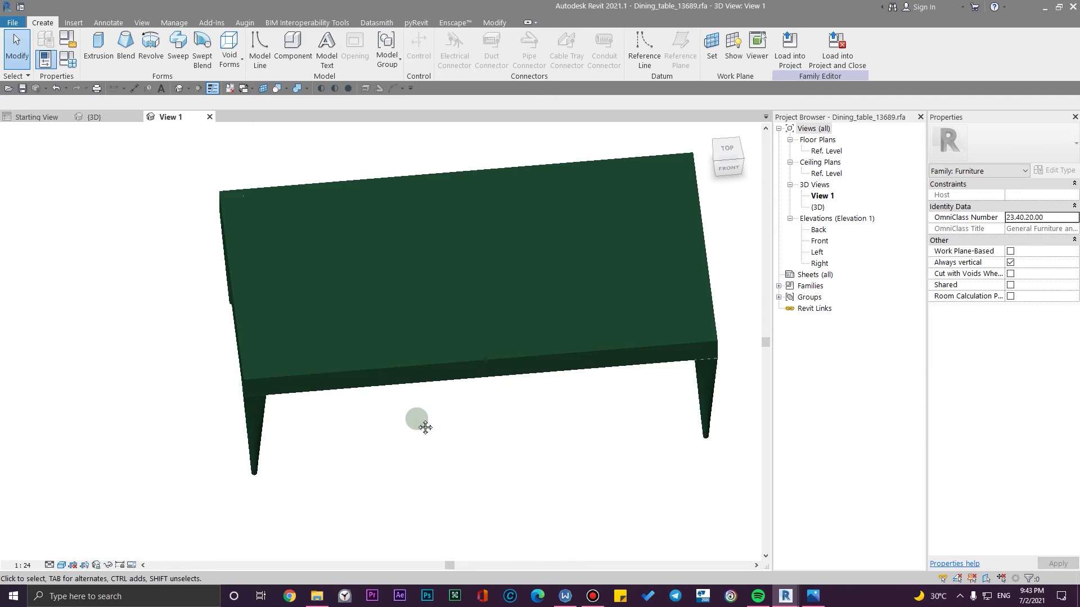
left_click(66, 566)
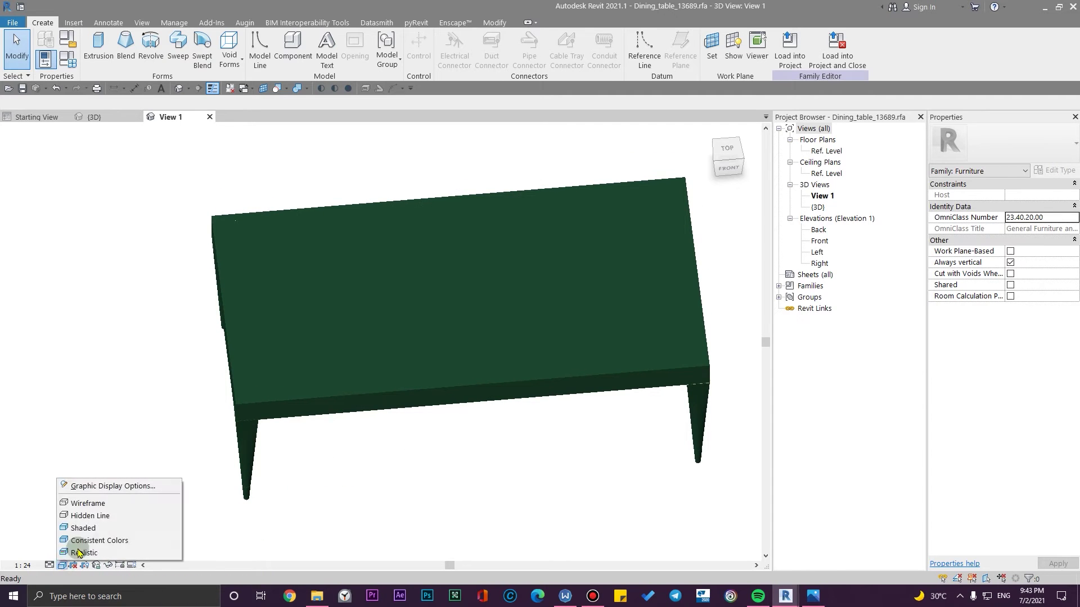
left_click(100, 515)
- Move the tabletop geometry to the left, then deselect and pan across the table
scroll(423, 402, "up", 2)
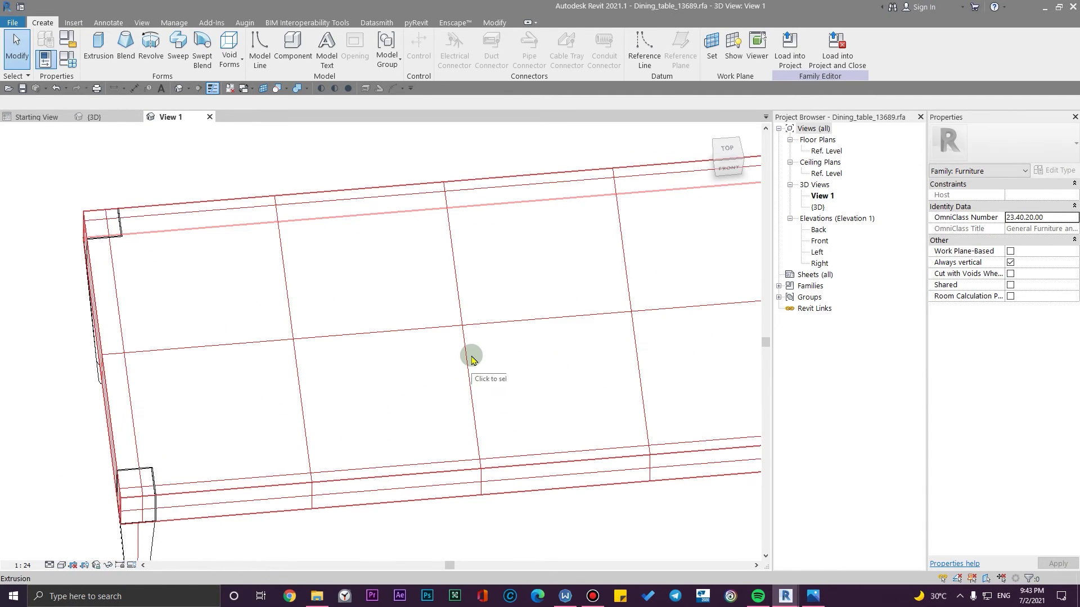
left_click(467, 359)
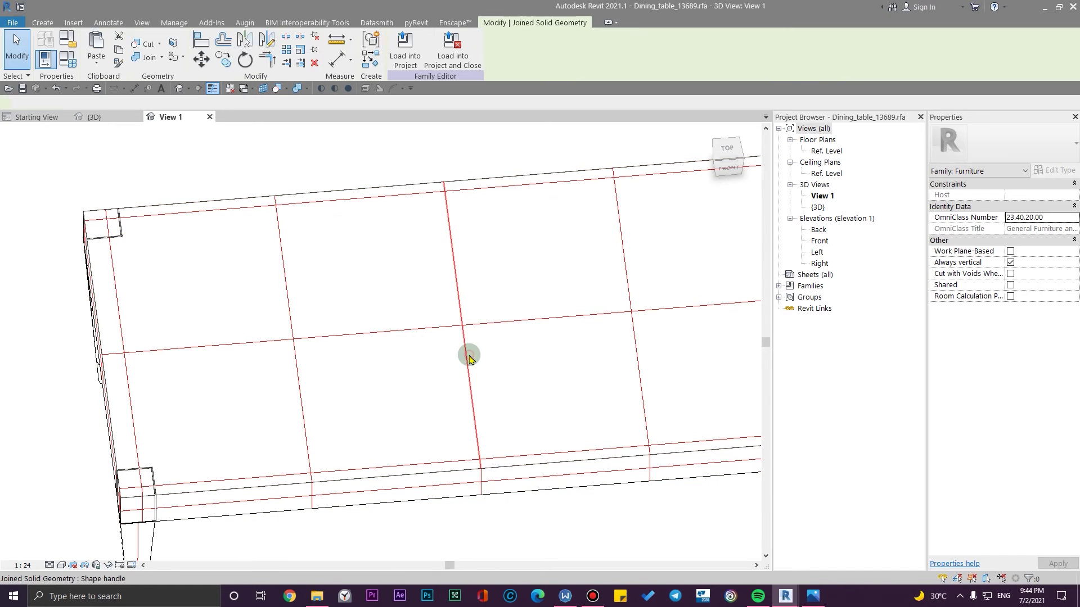
scroll(461, 376, "down", 3)
scroll(428, 382, "up", 1)
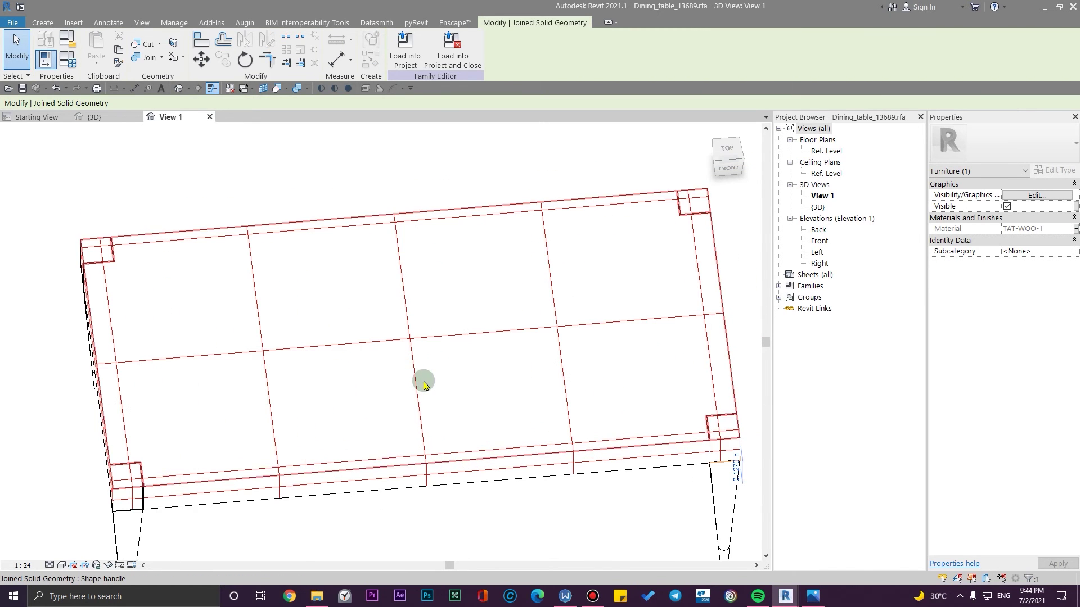
left_click(211, 67)
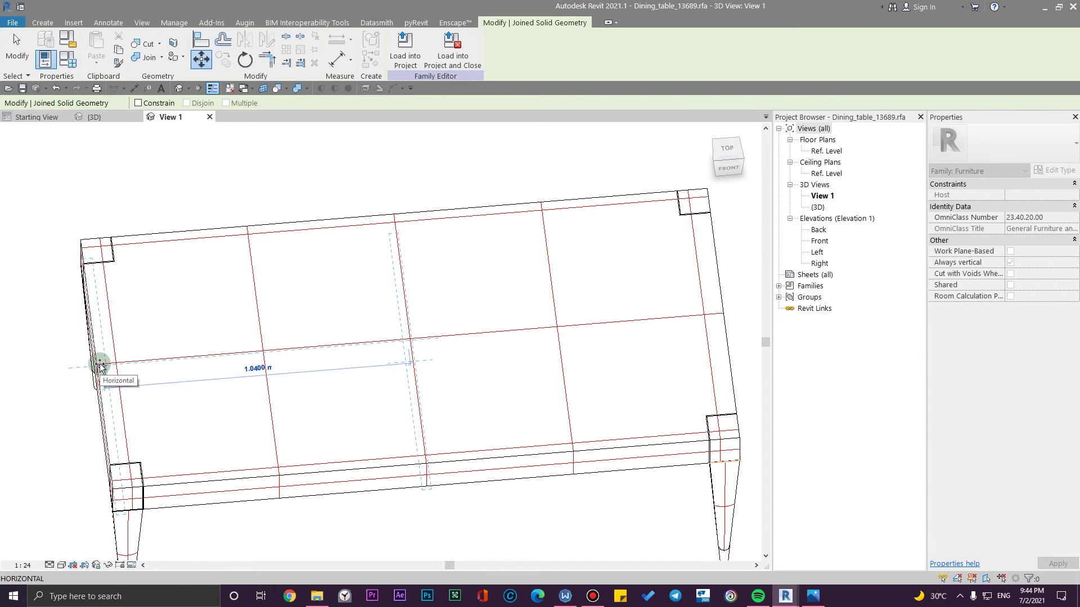
left_click(144, 383)
left_click(345, 518)
middle_click_drag(345, 518, 499, 457)
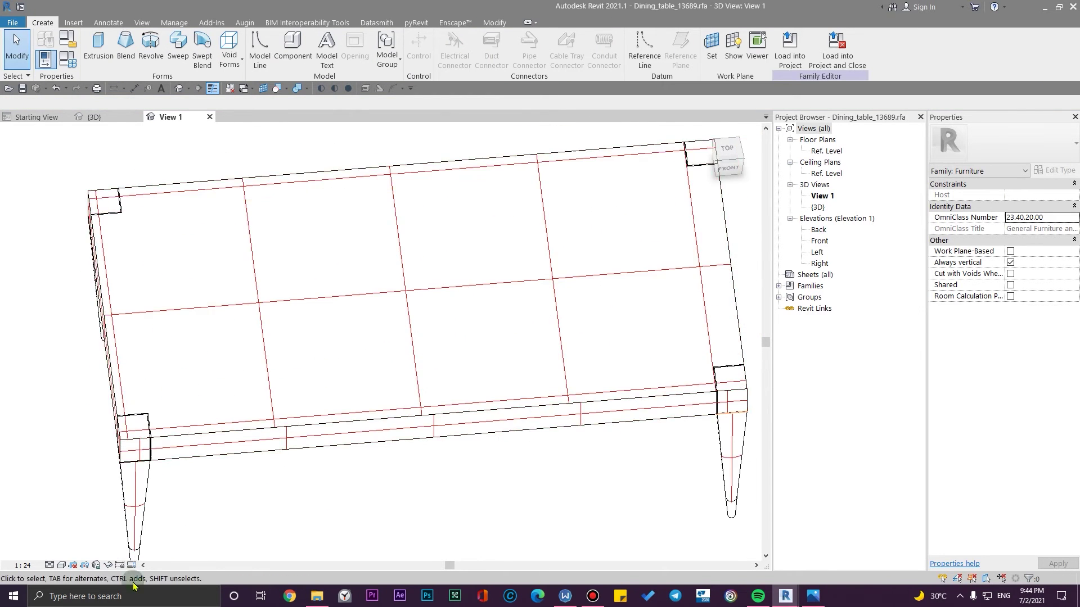
- Switch View 1 to the Realistic visual style and orbit above the table
left_click(62, 566)
left_click(119, 553)
scroll(416, 371, "down", 3)
middle_click_drag(457, 458, 501, 369, "shift")
scroll(369, 304, "up", 10)
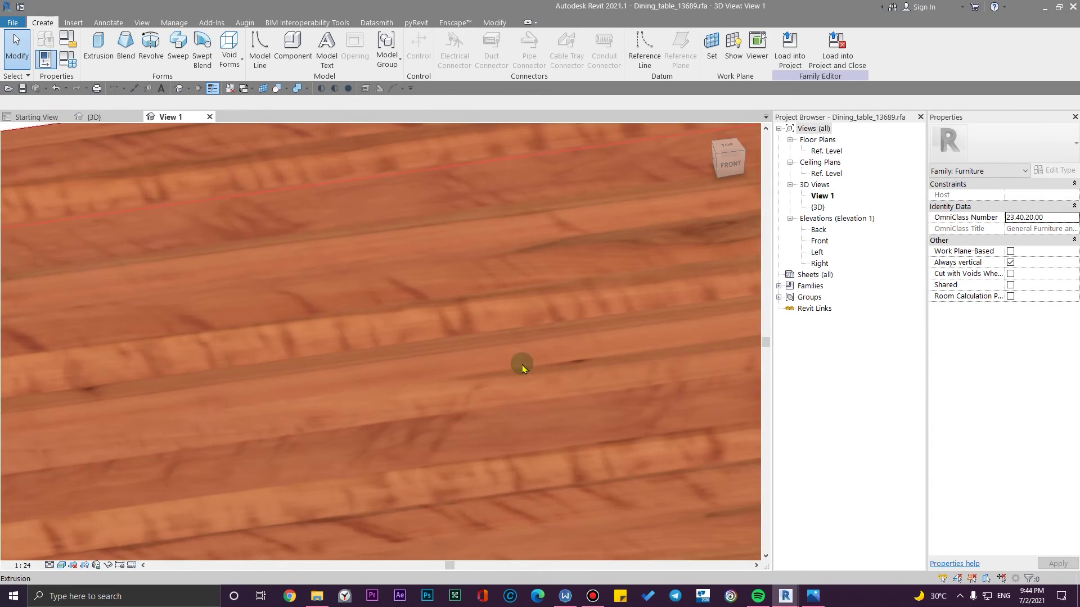
- Orbit around the tabletop, aprons and legs to inspect the wood grain
scroll(521, 369, "down", 10)
middle_click_drag(602, 470, 375, 325, "shift")
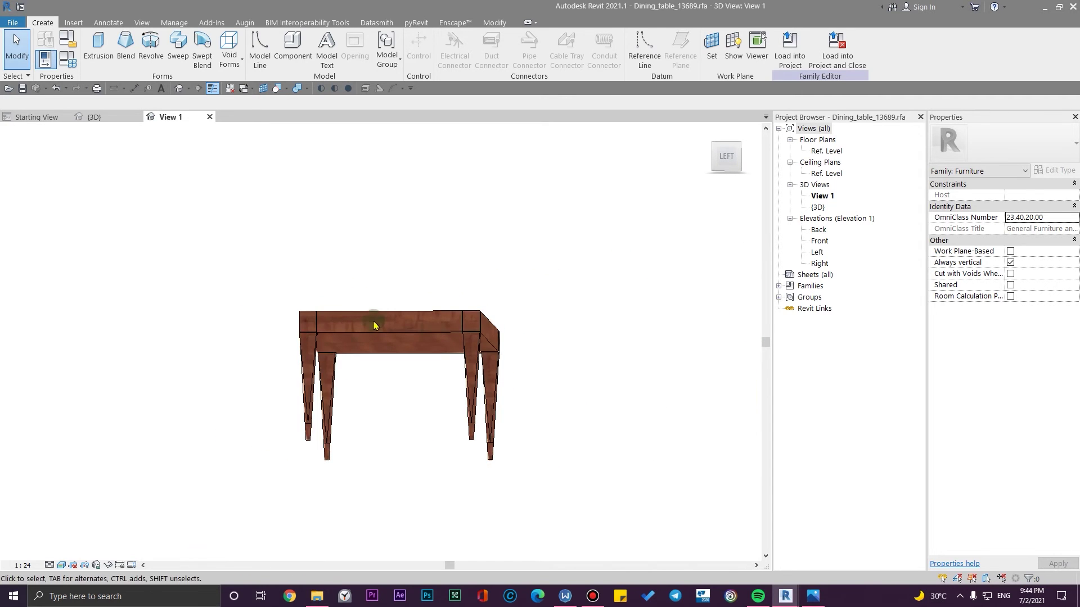
scroll(375, 325, "up", 5)
middle_click_drag(497, 320, 724, 354, "shift")
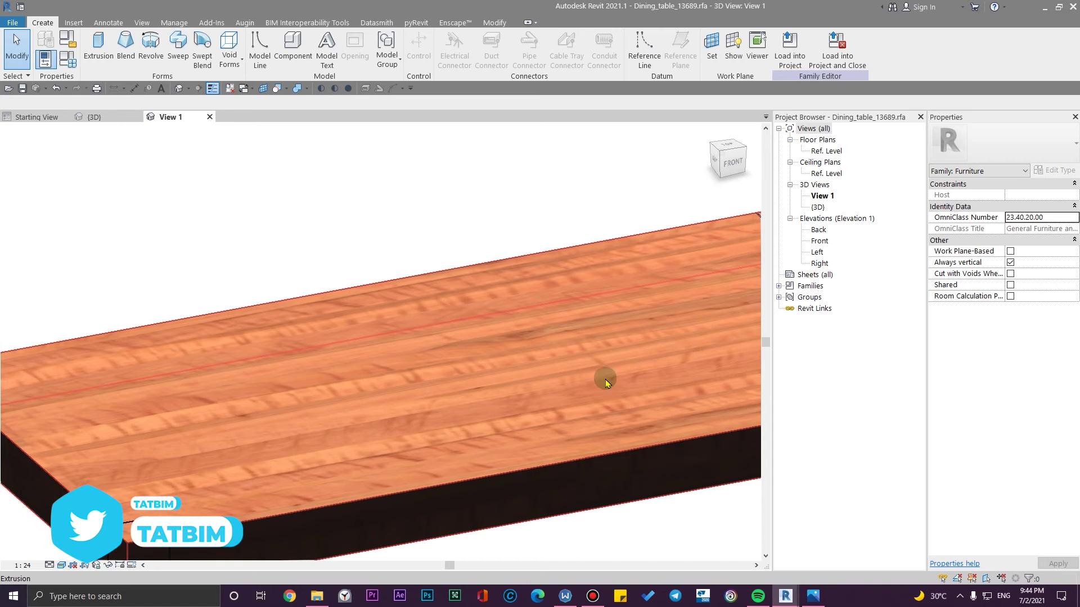
middle_click_drag(441, 425, 540, 326, "shift")
scroll(508, 418, "up", 5)
scroll(610, 436, "up", 2)
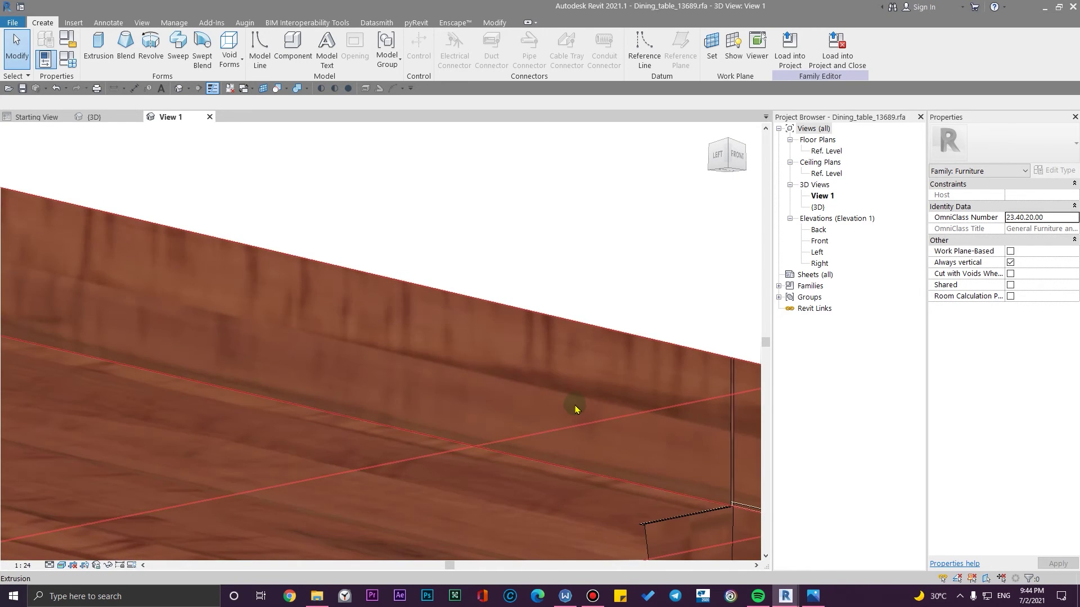
scroll(575, 407, "down", 4)
middle_click_drag(566, 408, 172, 542, "shift")
left_click(60, 567)
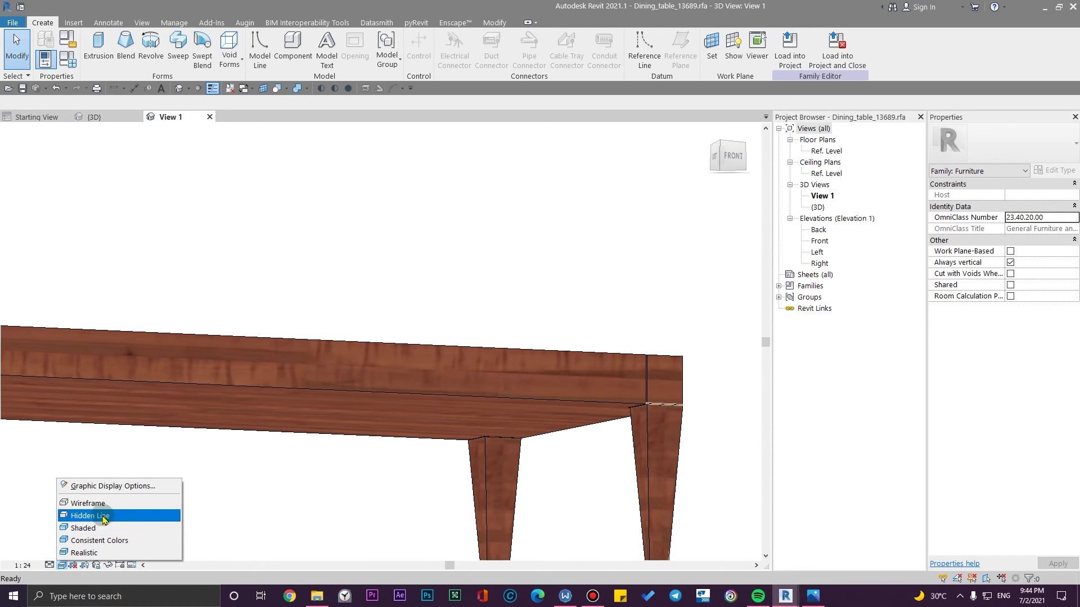
- Switch to Hidden Line and use Align (AL) with the tabletop edge as reference
left_click(105, 516)
middle_click_drag(405, 487, 403, 433, "shift")
scroll(404, 433, "up", 3)
key("a")
key("l")
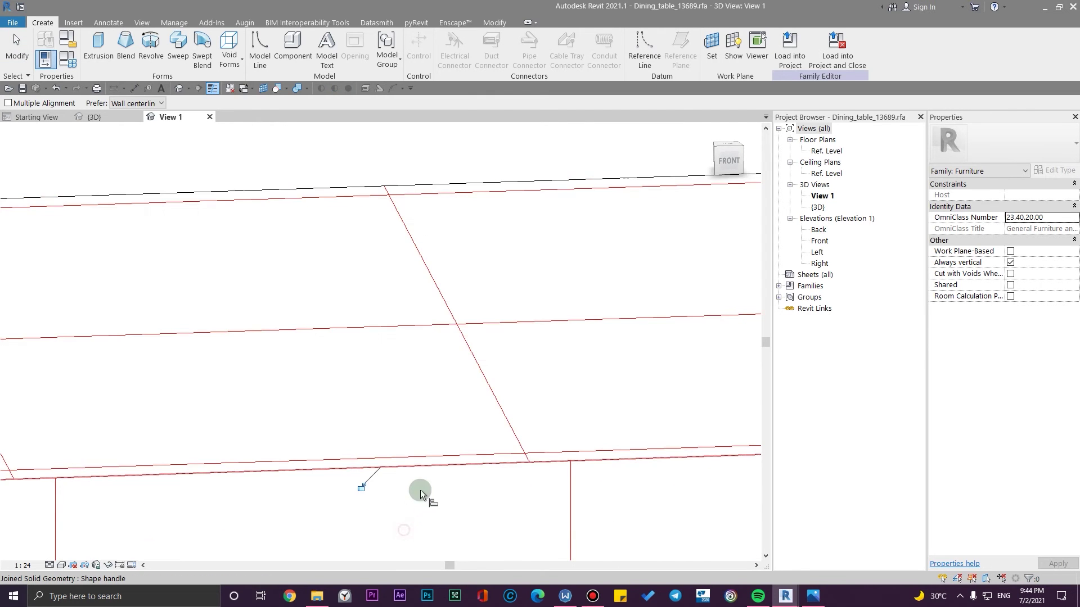
middle_click_drag(421, 494, 294, 390, "shift")
scroll(407, 380, "up", 3)
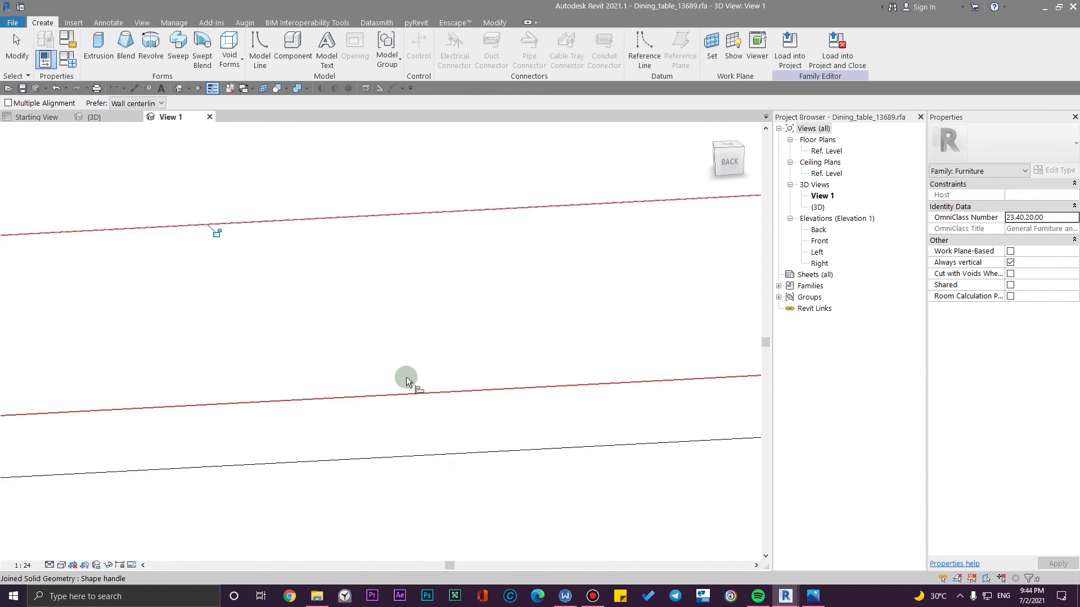
left_click(407, 382)
key("Escape")
key("Escape")
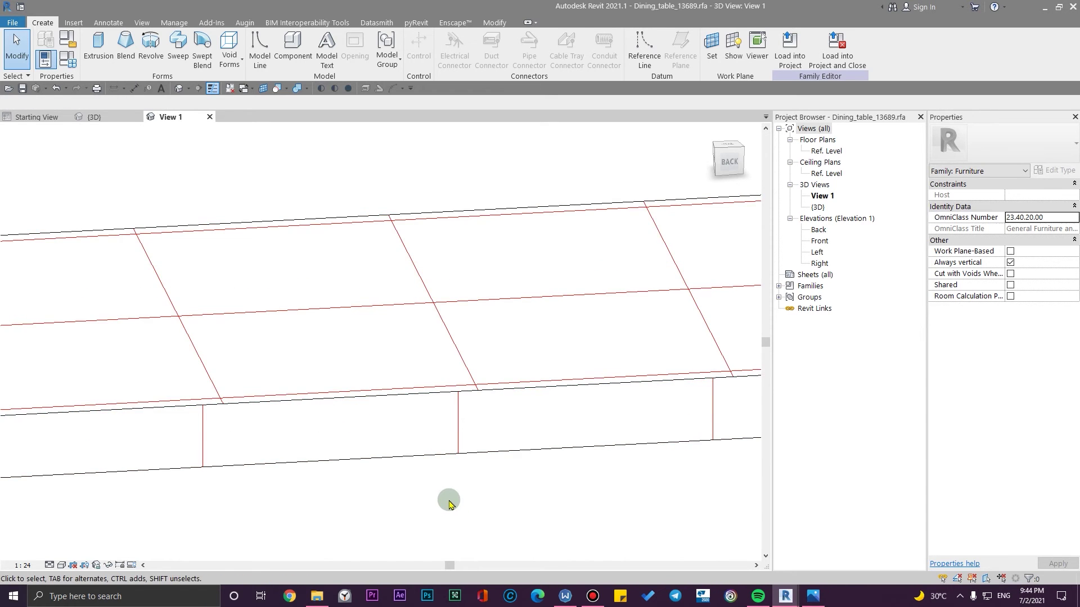
scroll(448, 503, "down", 5)
middle_click_drag(494, 482, 159, 555, "shift")
- Switch to Shaded, then Realistic, showing TAT-WOO-1 apple-tree grain from a front-right view
left_click(60, 566)
left_click(85, 528)
scroll(511, 444, "up", 5)
mouse_move(512, 457)
middle_mouse_down("shift")
mouse_move(487, 492)
mouse_move(511, 398)
mouse_move(489, 369)
middle_mouse_up("shift")
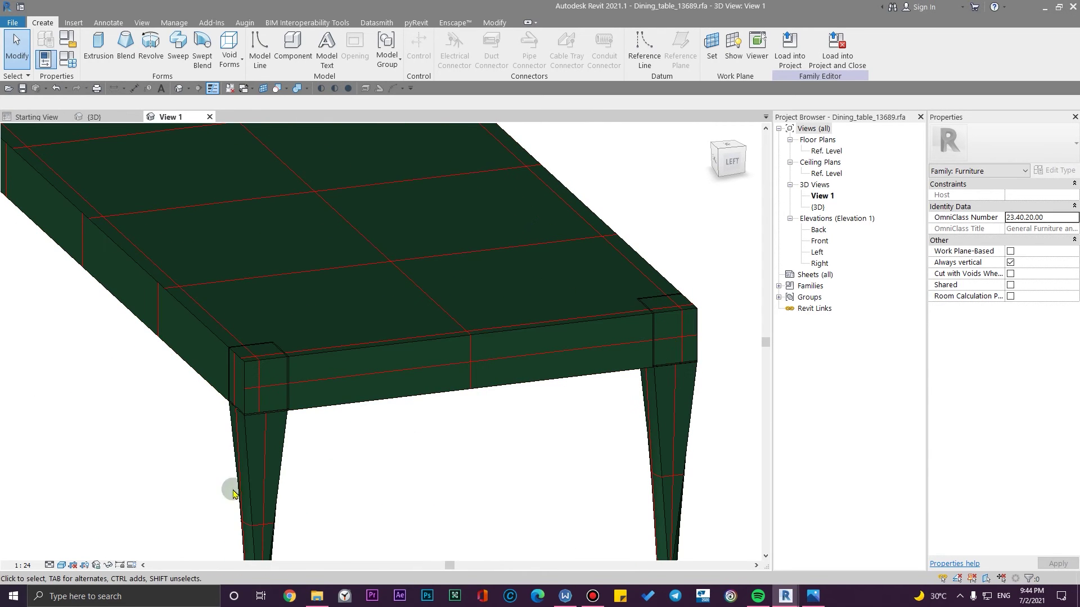
left_click(61, 566)
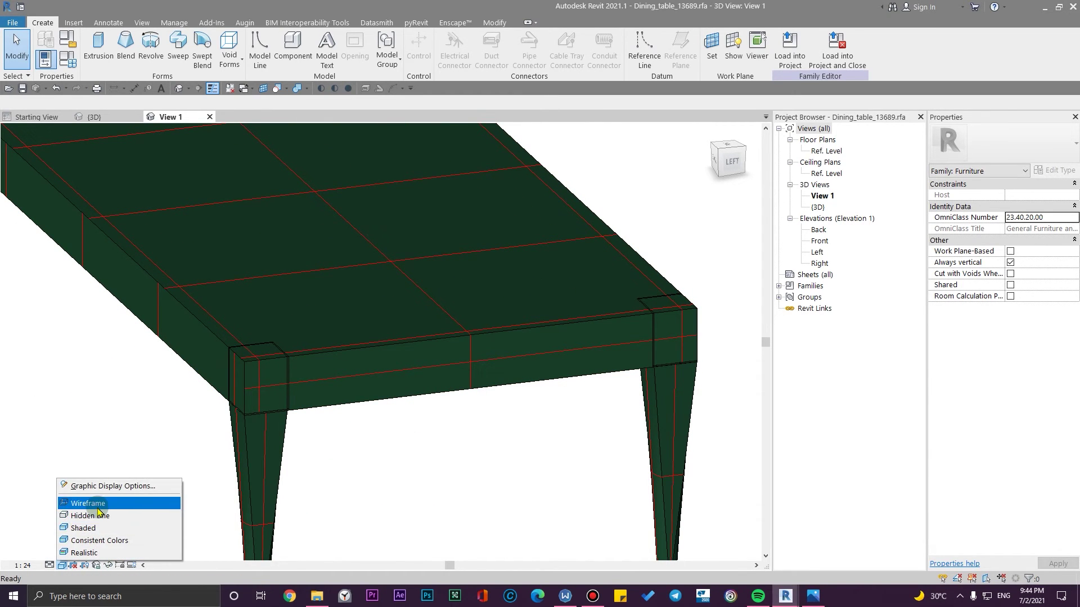
left_click(104, 552)
scroll(464, 427, "down", 3)
middle_click_drag(469, 510, 403, 468, "shift")
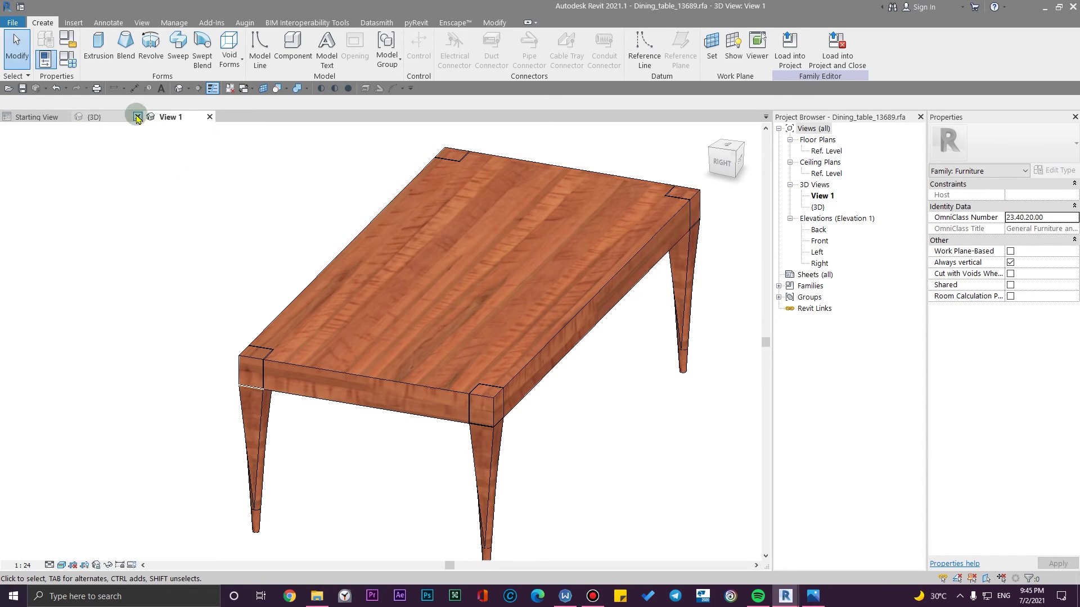
left_click(68, 58)
- Duplicate the TAT-WOO-1 material in the Material Browser and name the copy TAT-WOO-2
left_click(772, 206)
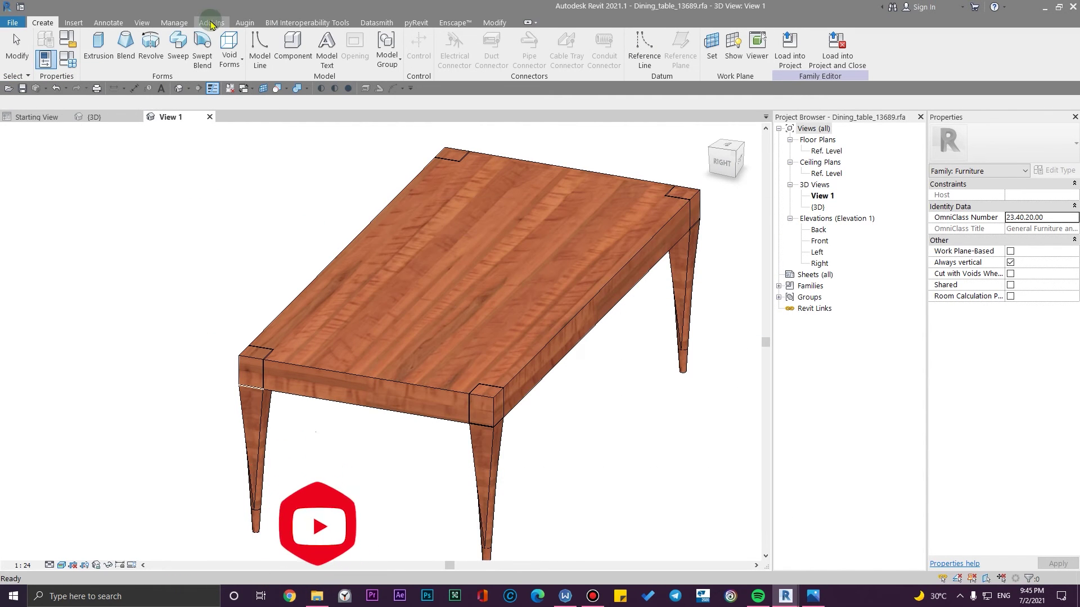
left_click(174, 22)
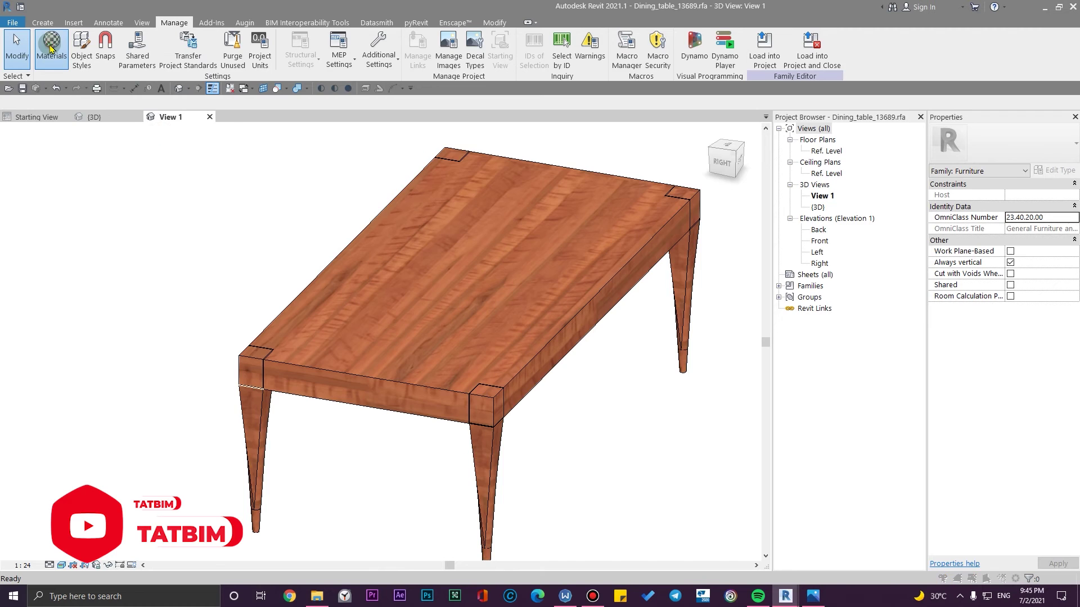
left_click(51, 42)
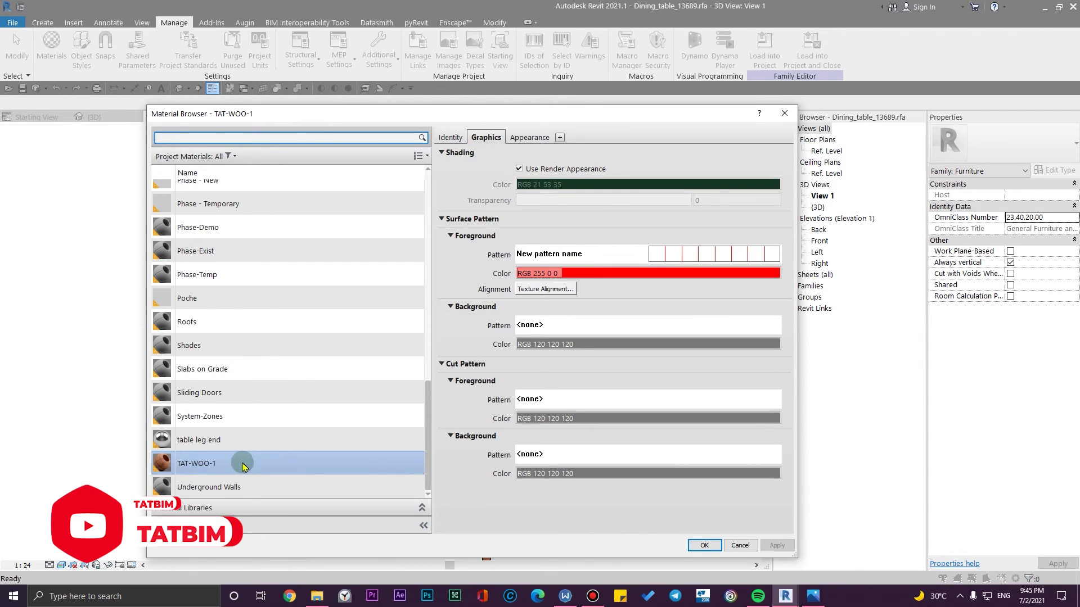
right_click(234, 465)
left_click(275, 486)
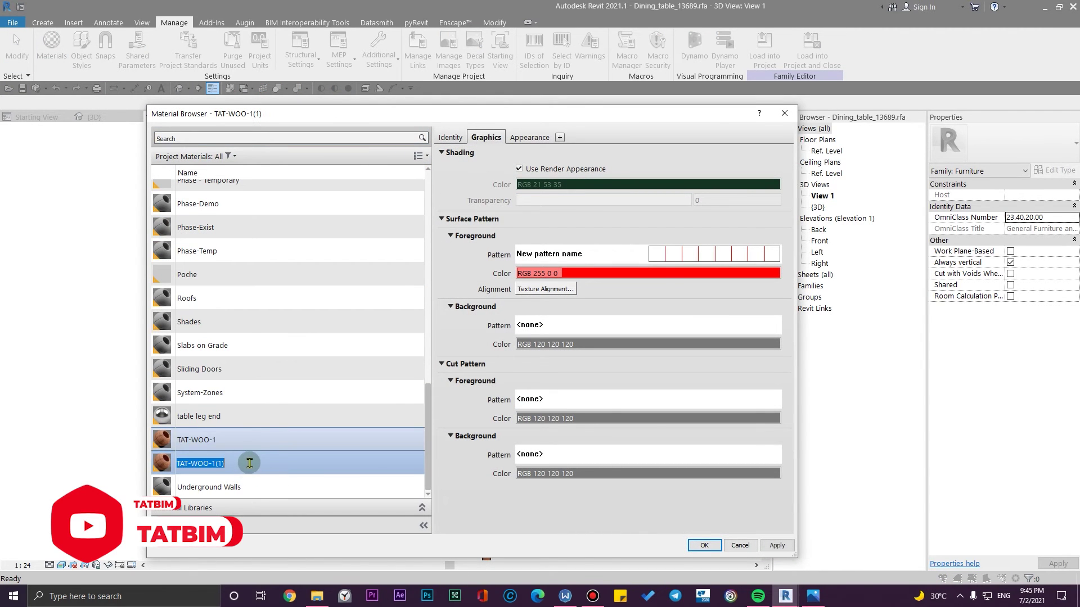
key("BackSpace")
key("BackSpace")
key("BackSpace")
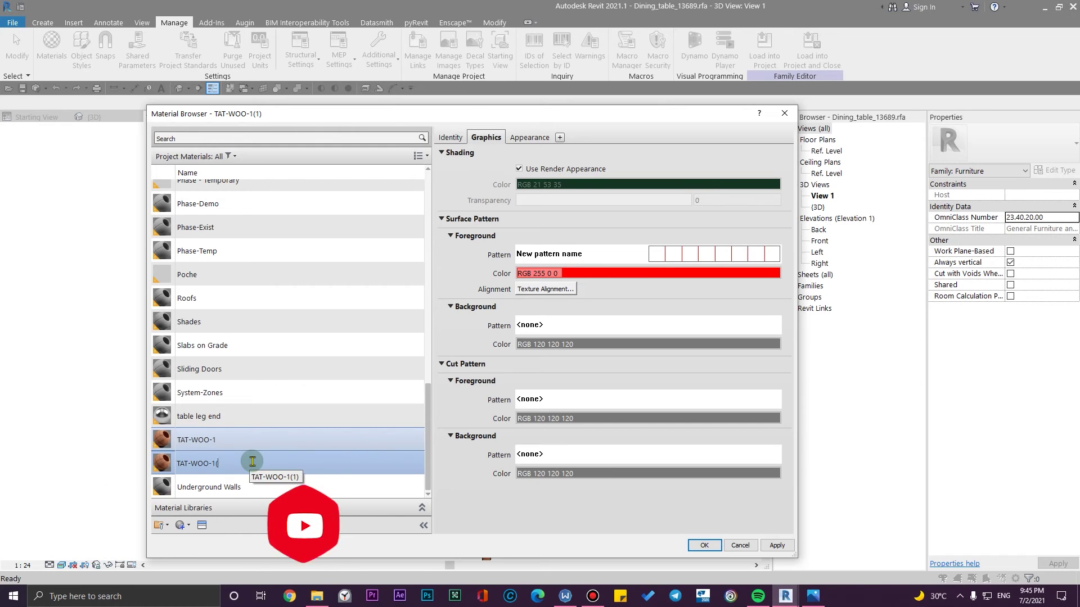
key("BackSpace")
type("2")
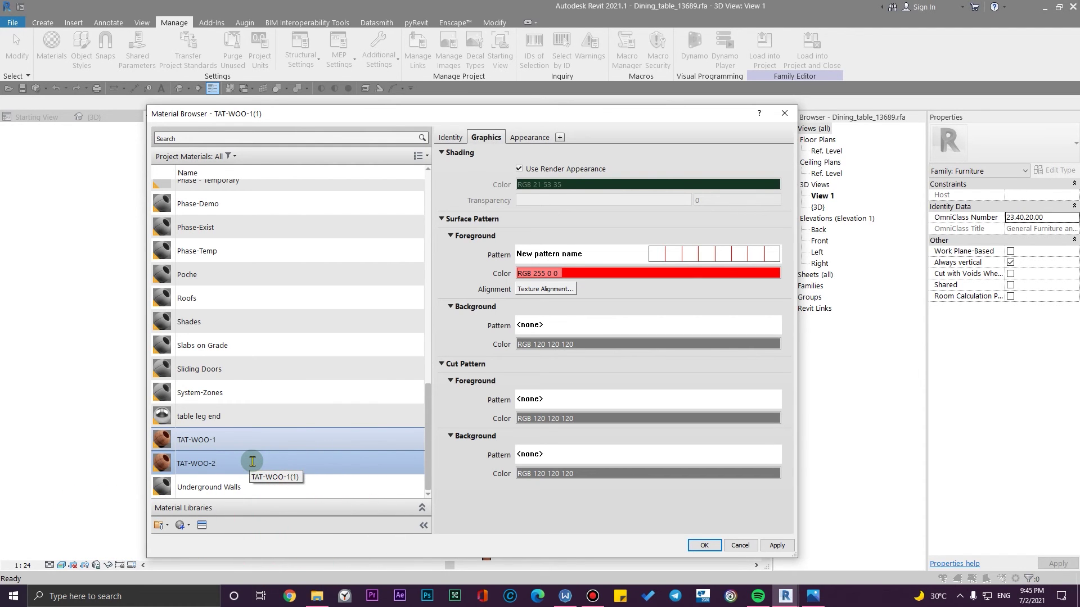
left_click(526, 141)
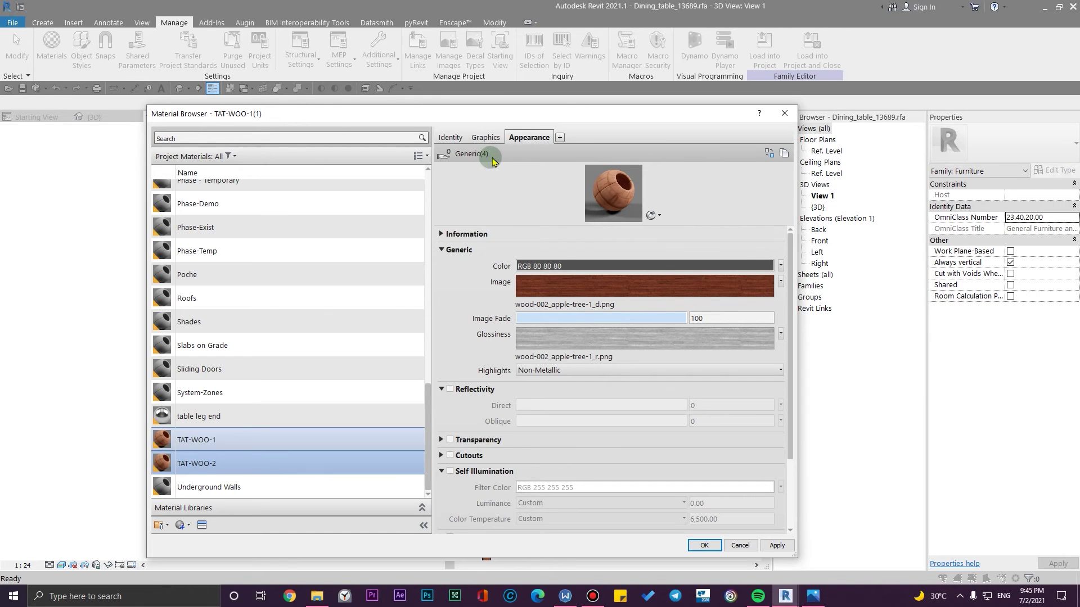
- Rotate TAT-WOO-2's wood texture 90° in the Texture Editor and accept the material
scroll(559, 350, "down", 1)
scroll(495, 366, "up", 1)
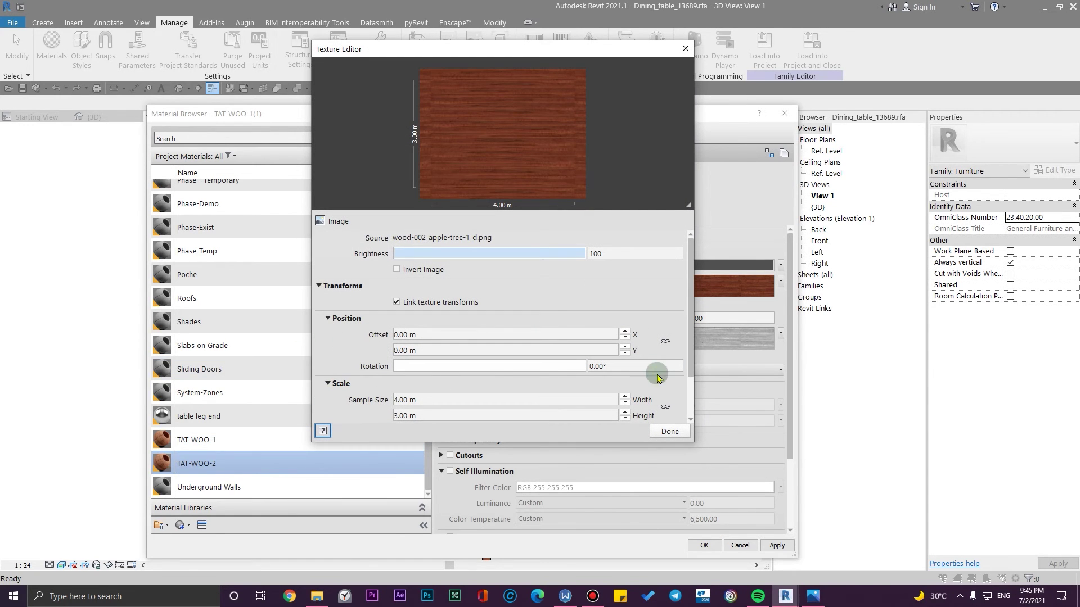
scroll(351, 355, "down", 1)
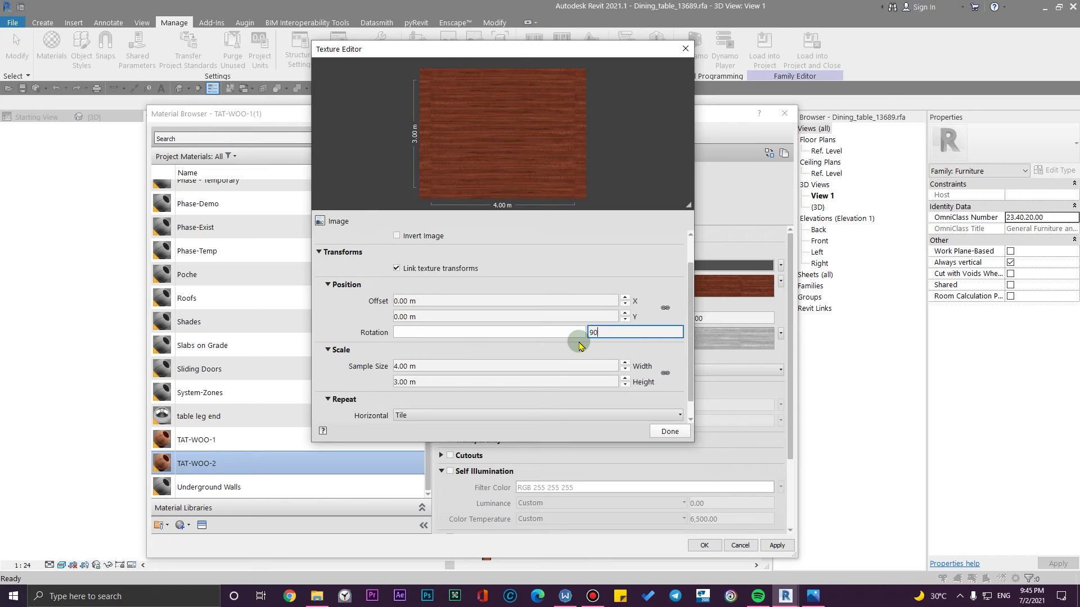
left_click(652, 442)
left_click(670, 432)
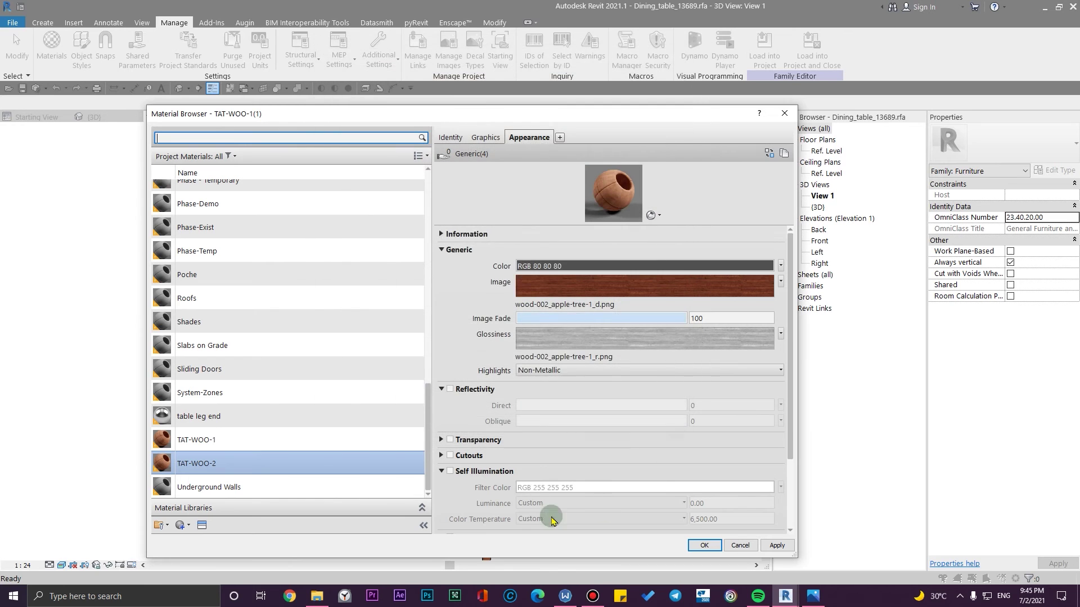
left_click(704, 546)
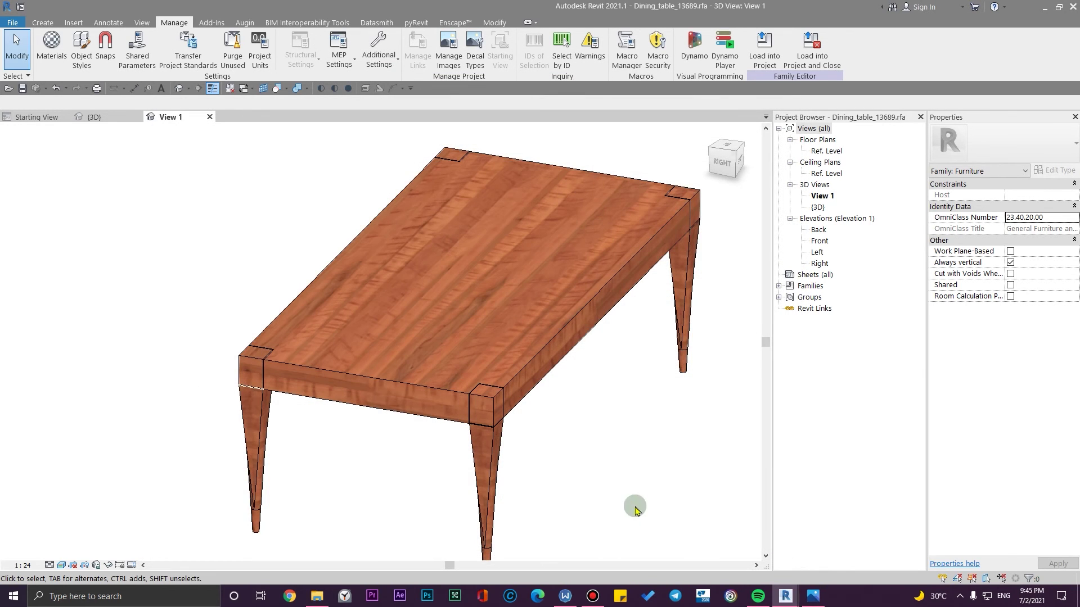
- Pan and orbit the table to a right-back view of the aprons
scroll(528, 414, "up", 3)
scroll(367, 463, "down", 3)
scroll(511, 311, "up", 4)
middle_click_drag(511, 311, 470, 547)
scroll(461, 494, "down", 3)
scroll(427, 455, "up", 4)
middle_click_drag(379, 395, 348, 426, "shift")
- Paint the apron faces with TAT-WOO-2 using the Modify tab's Paint tool
left_click(494, 22)
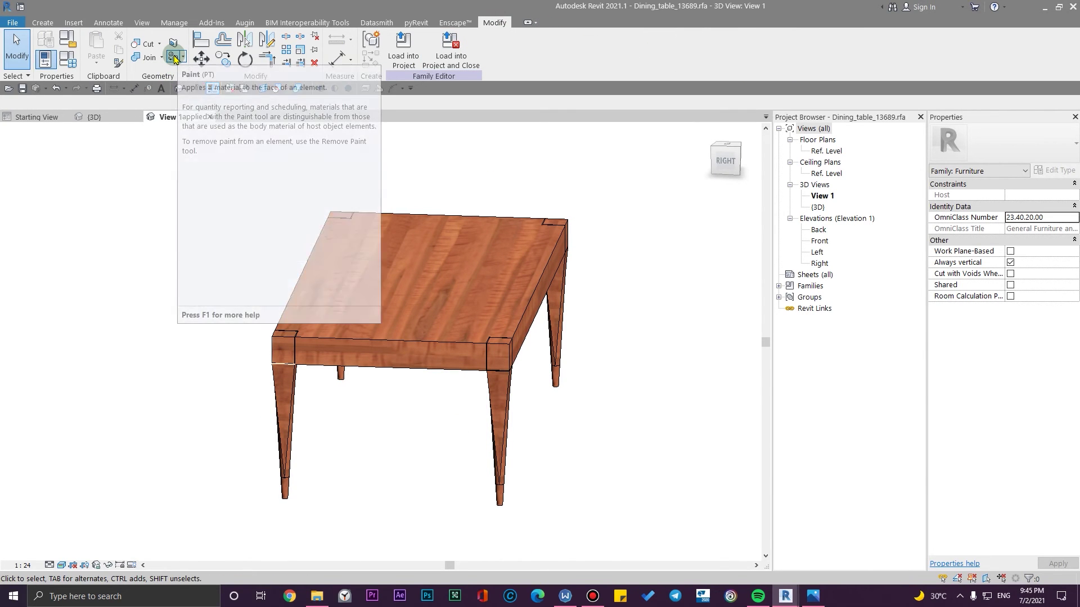
left_click(178, 64)
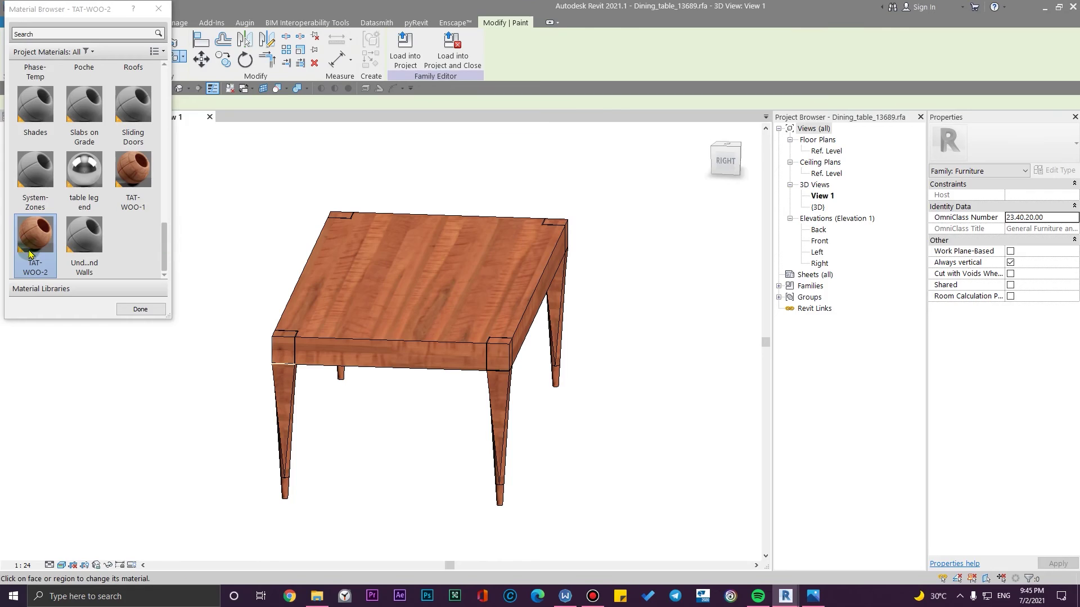
scroll(402, 415, "up", 3)
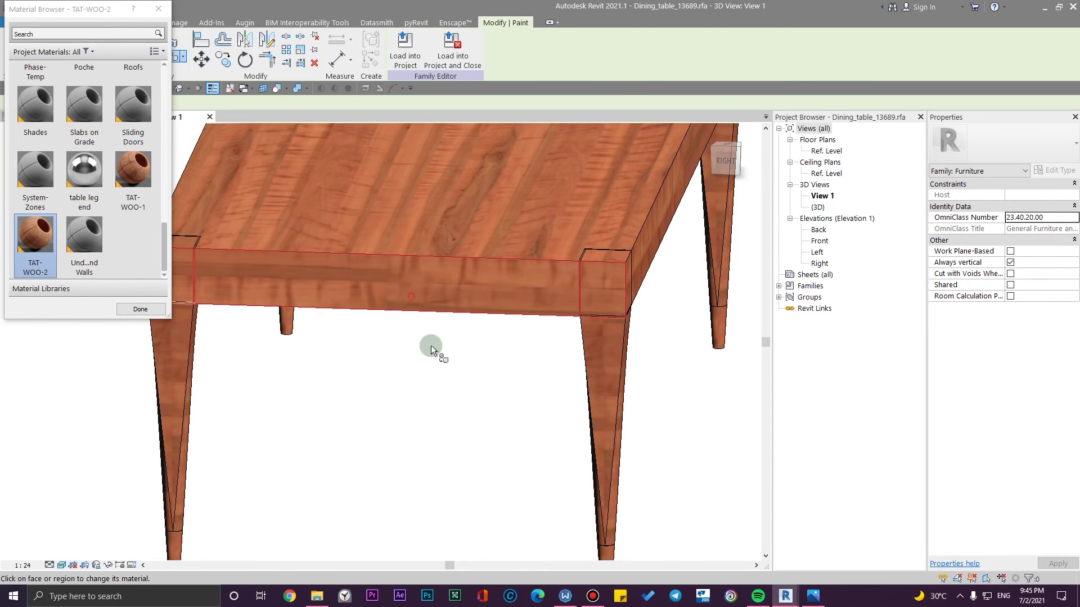
scroll(598, 413, "down", 3)
middle_click_drag(598, 413, 474, 403, "shift")
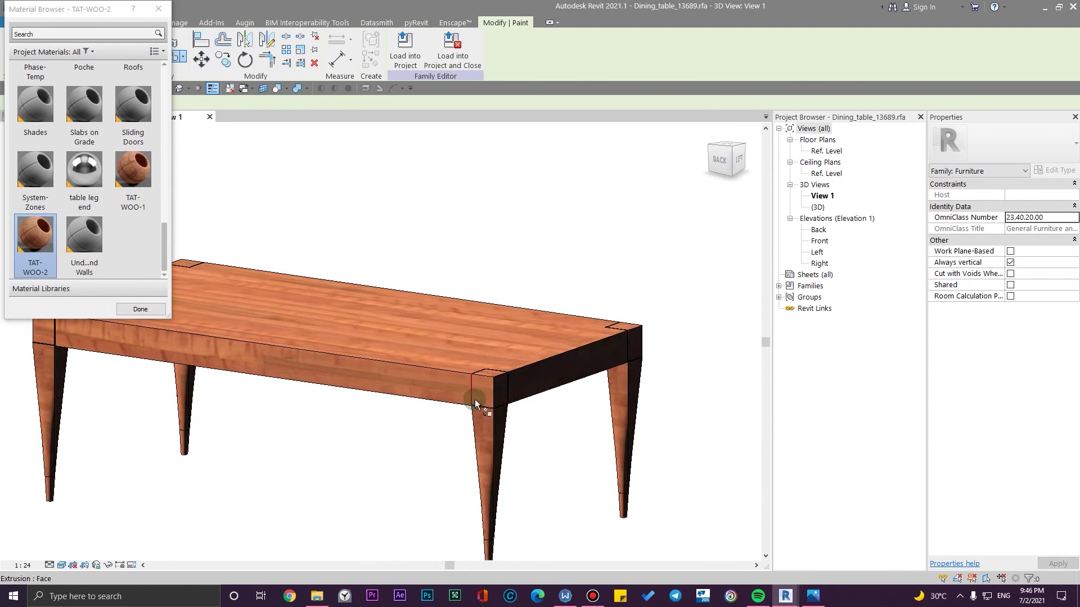
scroll(474, 404, "up", 3)
scroll(430, 447, "down", 3)
middle_click_drag(390, 458, 643, 458, "shift")
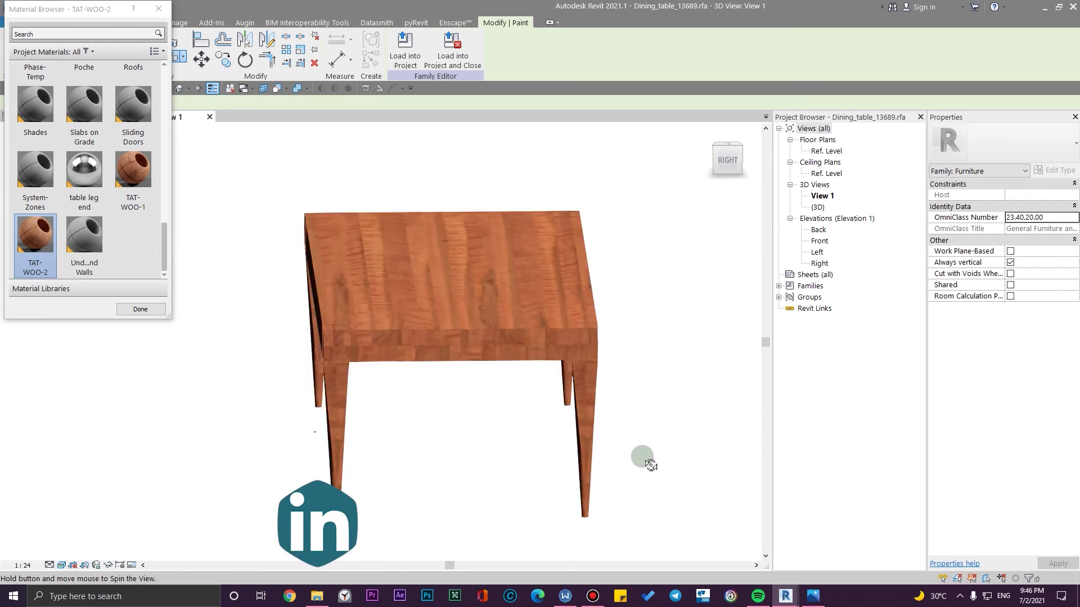
scroll(518, 373, "up", 3)
scroll(441, 444, "up", 2)
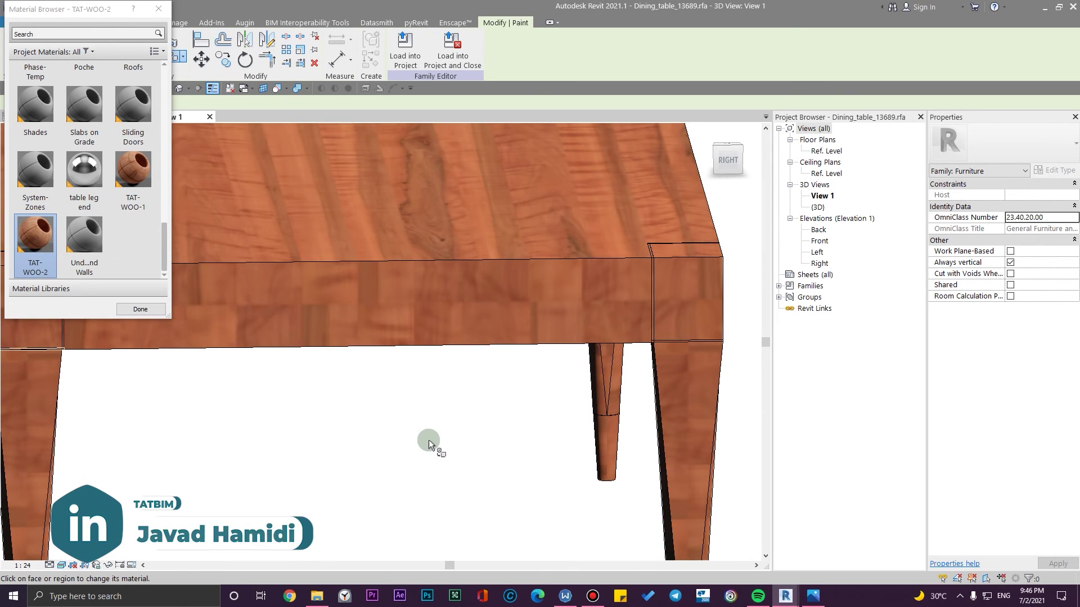
key("Escape")
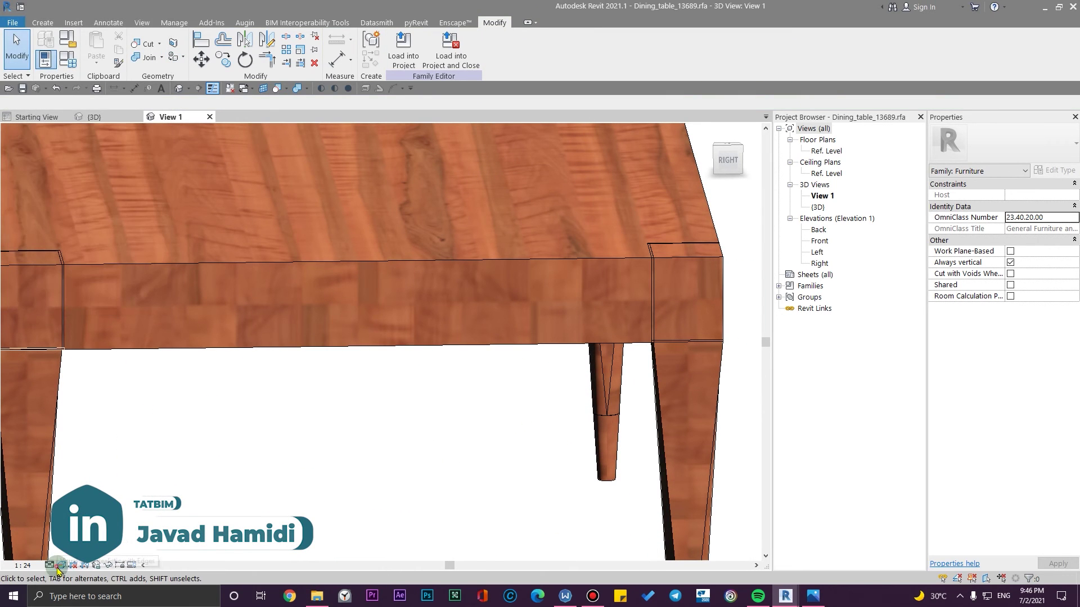
- In Hidden Line, align the tabletop's wood pattern line to the reference edge with AL
left_click(152, 513)
scroll(427, 465, "down", 3)
scroll(415, 410, "up", 5)
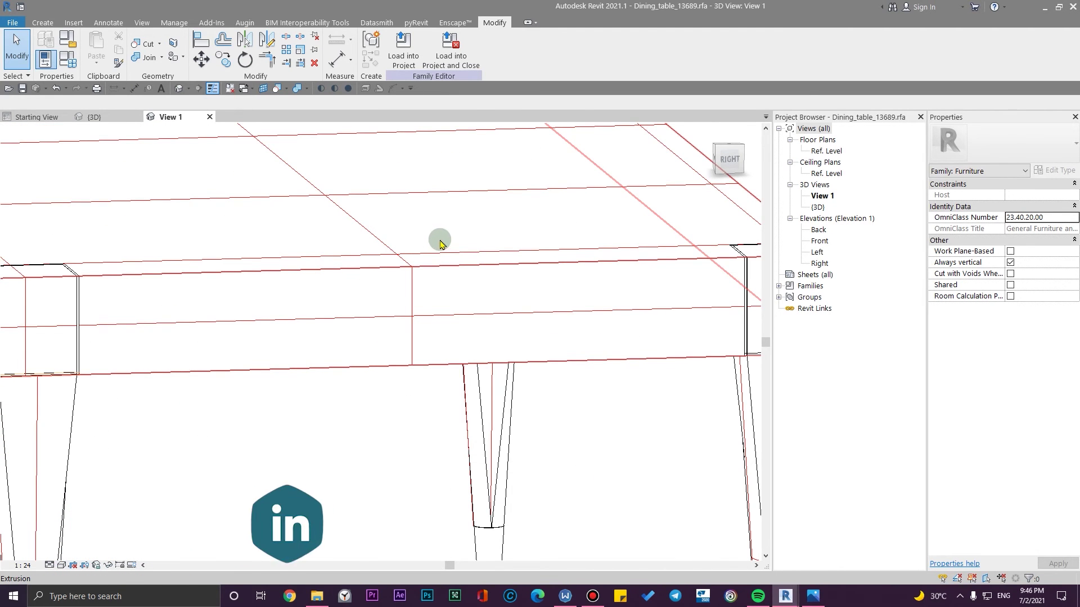
key("a")
key("l")
left_click(495, 366)
scroll(569, 390, "down", 5)
middle_click_drag(570, 389, 474, 441, "shift")
scroll(422, 441, "up", 6)
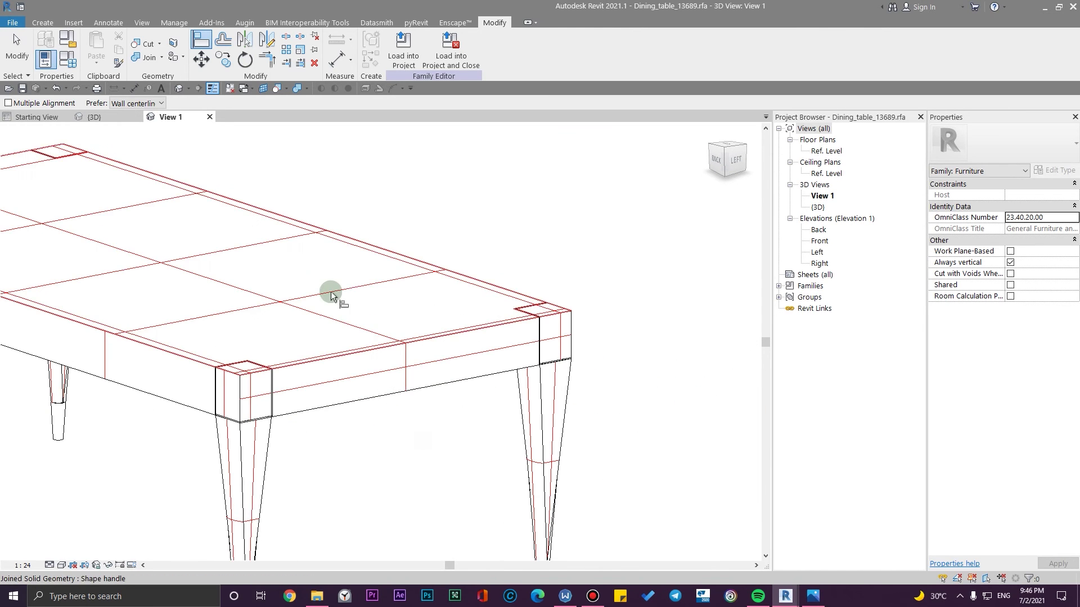
left_click(441, 366)
key("Escape")
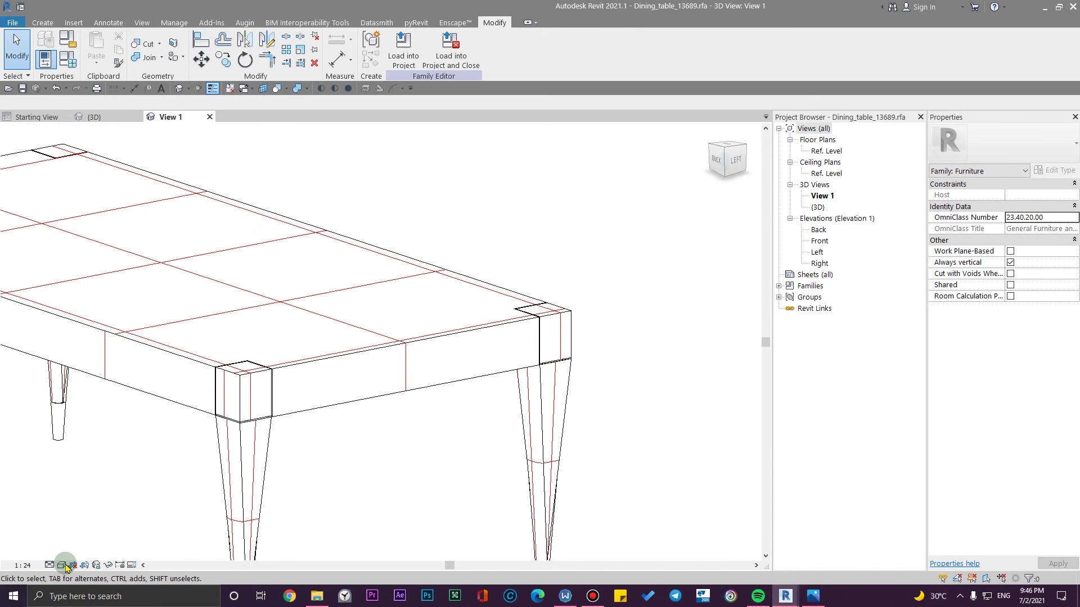
- Return to Realistic style and orbit to check the vertical-grain aprons
left_click(62, 565)
left_click(88, 552)
middle_click_drag(373, 465, 590, 461, "shift")
scroll(291, 380, "up", 8)
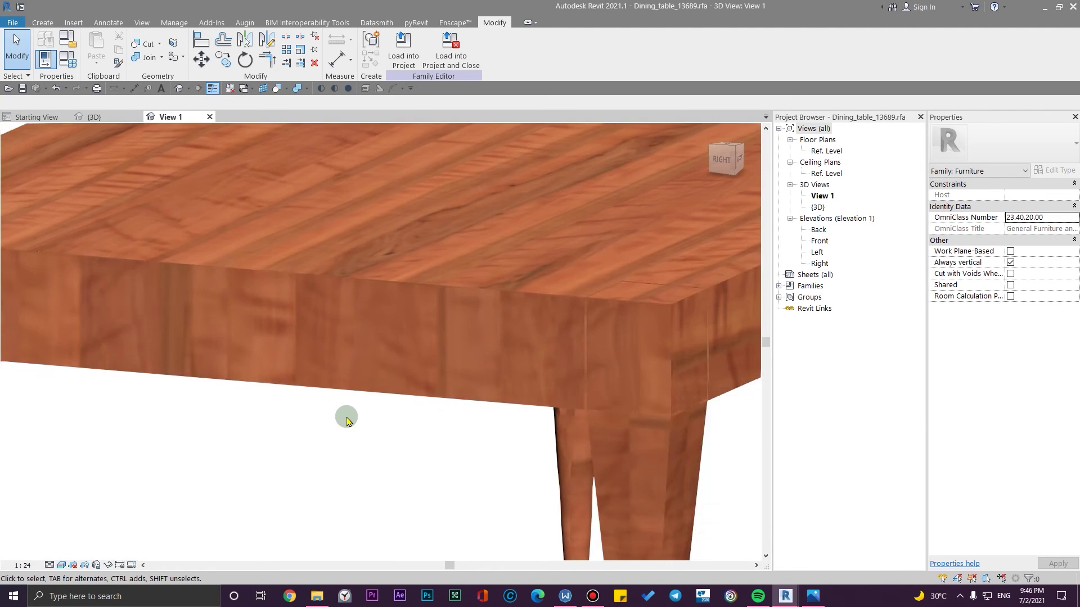
scroll(466, 431, "down", 5)
middle_click_drag(600, 462, 524, 112, "shift")
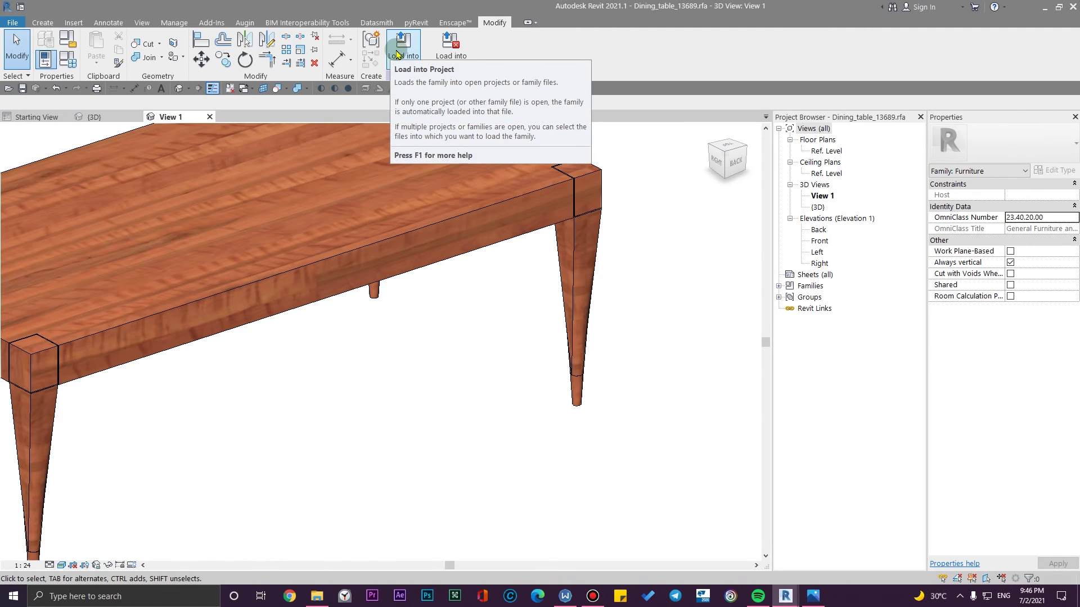
- Load the table into SampleProject_Villa, then return to the family's View 1 in Hidden Line
left_click(400, 52)
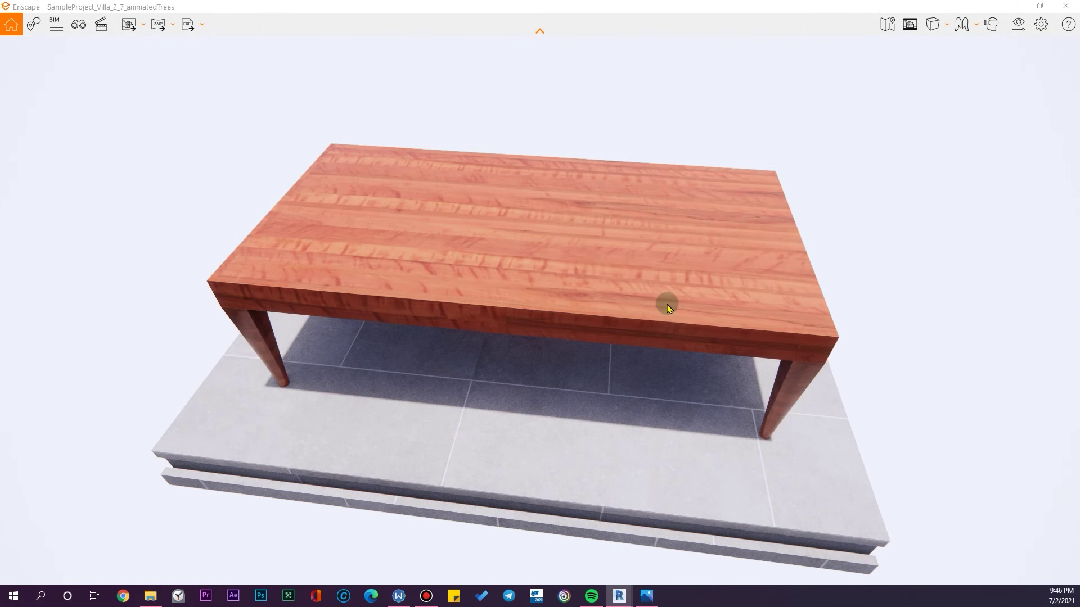
left_click_drag(668, 308, 597, 197)
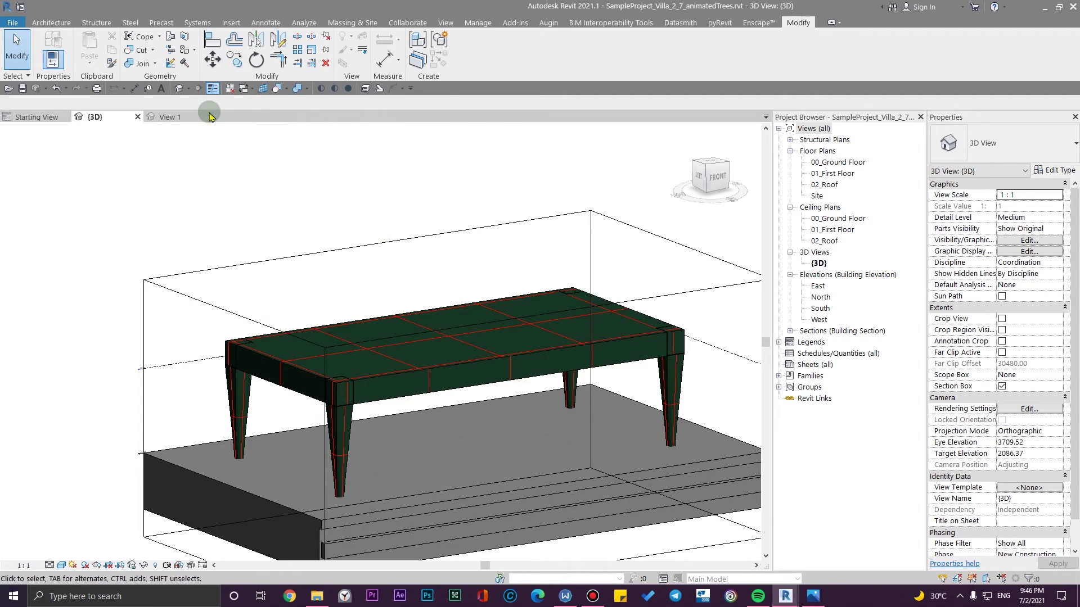
left_click(169, 116)
left_click(565, 405)
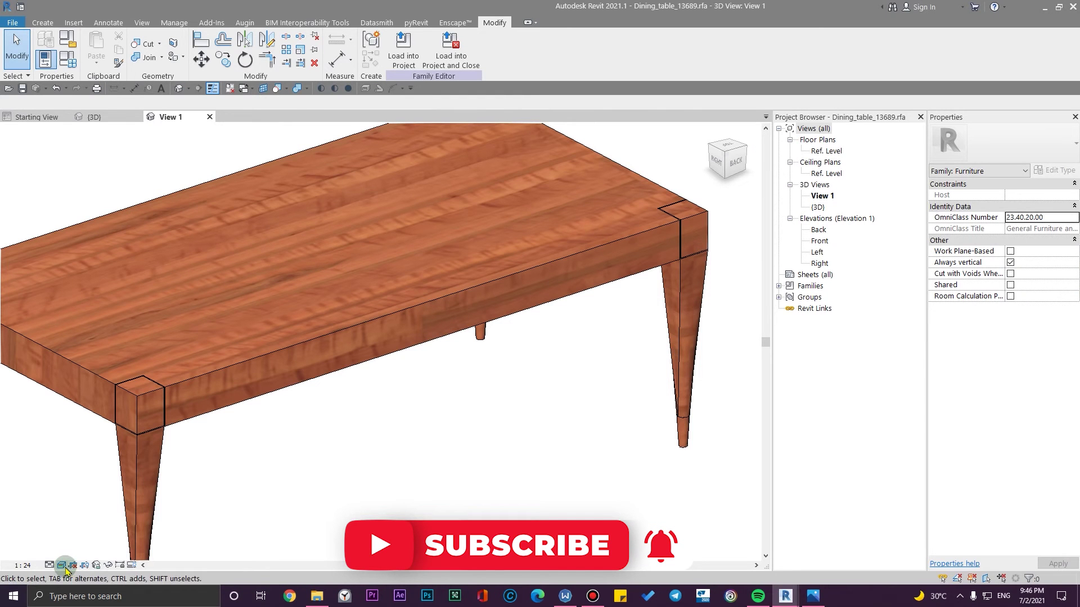
left_click(61, 565)
left_click(106, 519)
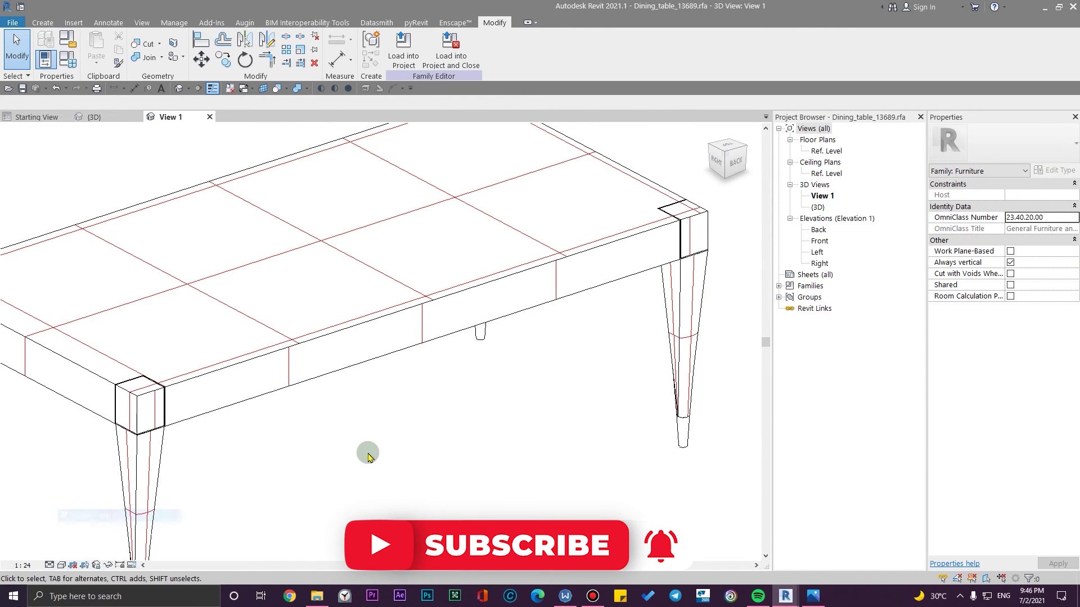
key("ctrl+z")
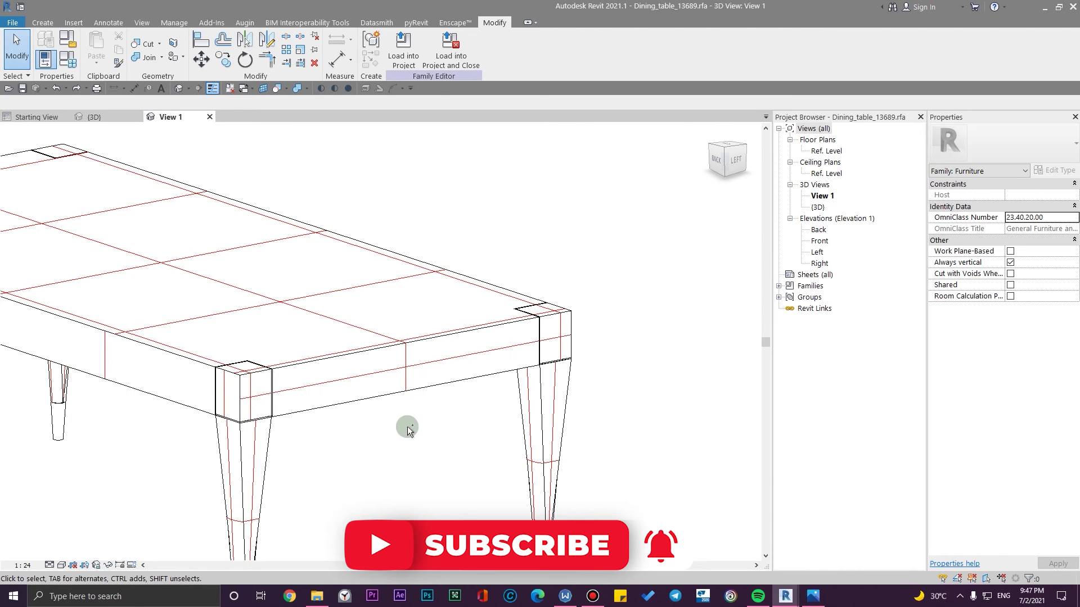
scroll(408, 430, "up", 3)
scroll(416, 465, "down", 5)
middle_click_drag(424, 451, 450, 422, "shift")
scroll(450, 422, "up", 4)
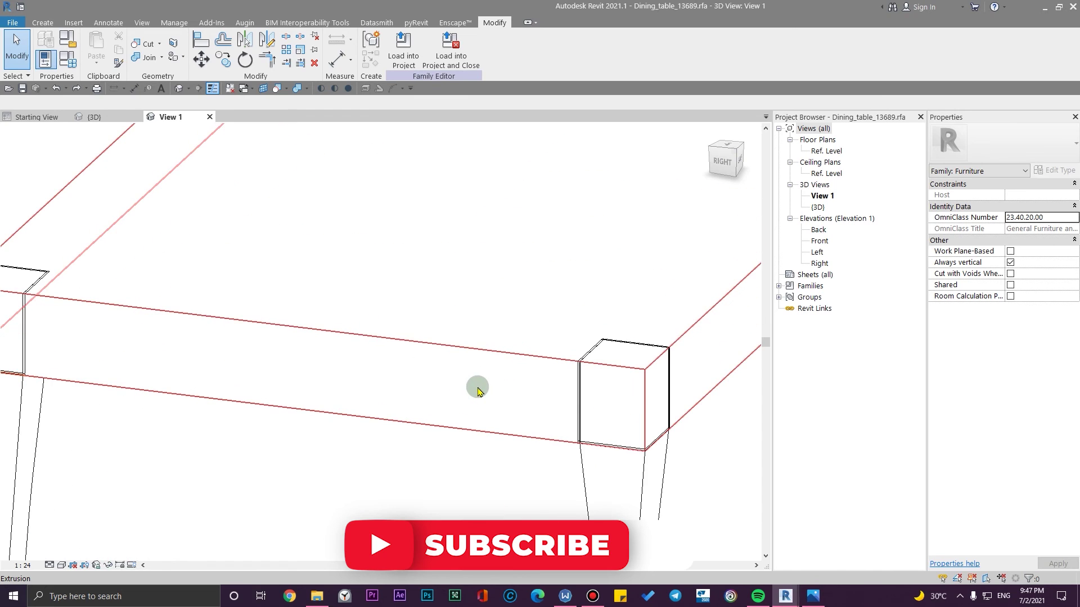
left_click(475, 392)
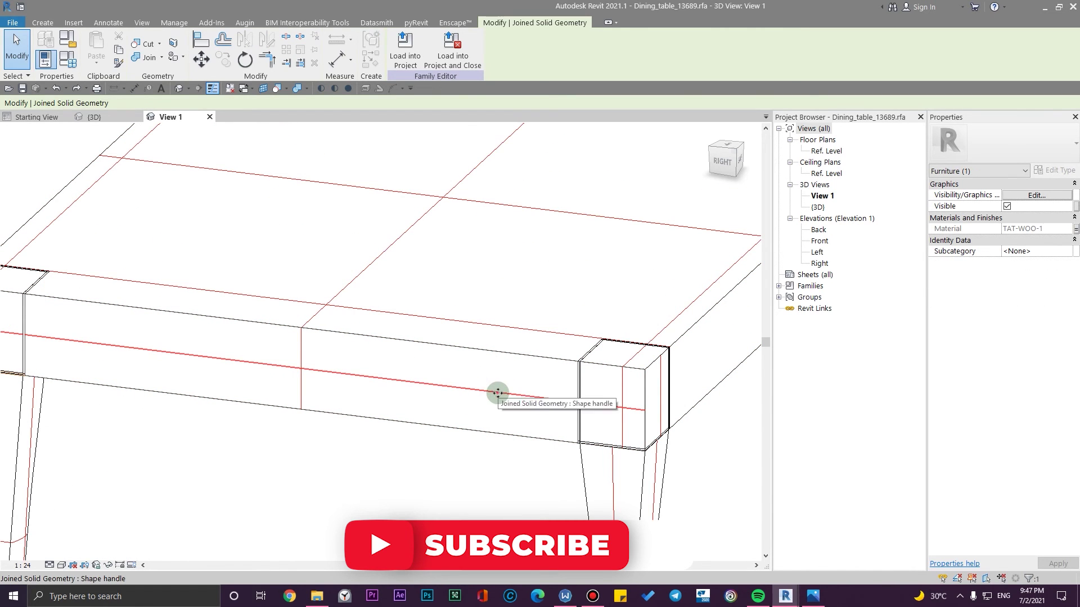
left_click_drag(512, 372, 509, 374)
scroll(590, 501, "down", 5)
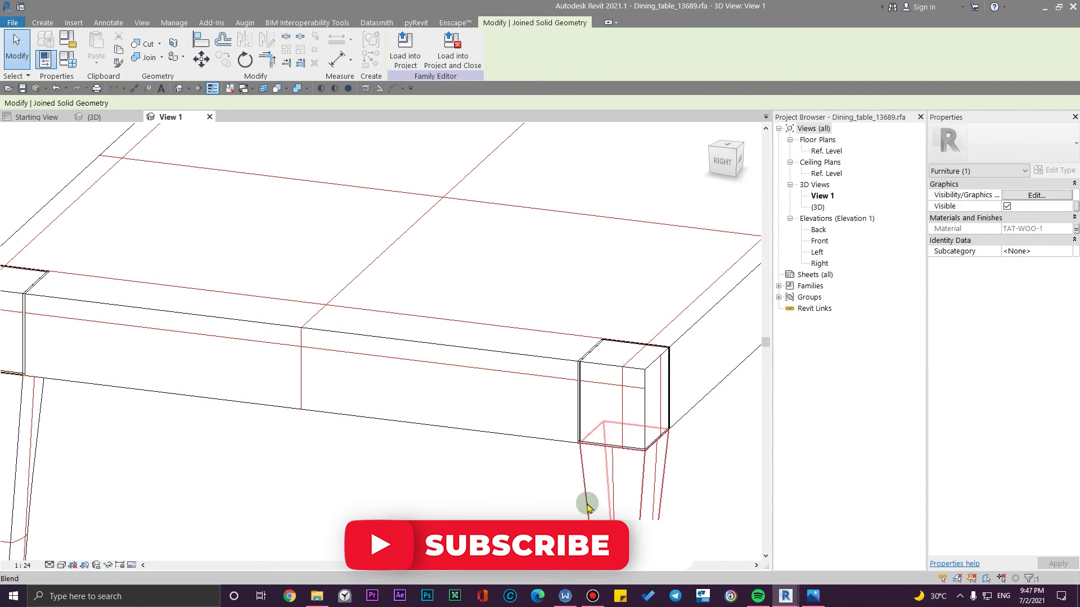
middle_click_drag(685, 501, 601, 500, "shift")
scroll(557, 500, "up", 10)
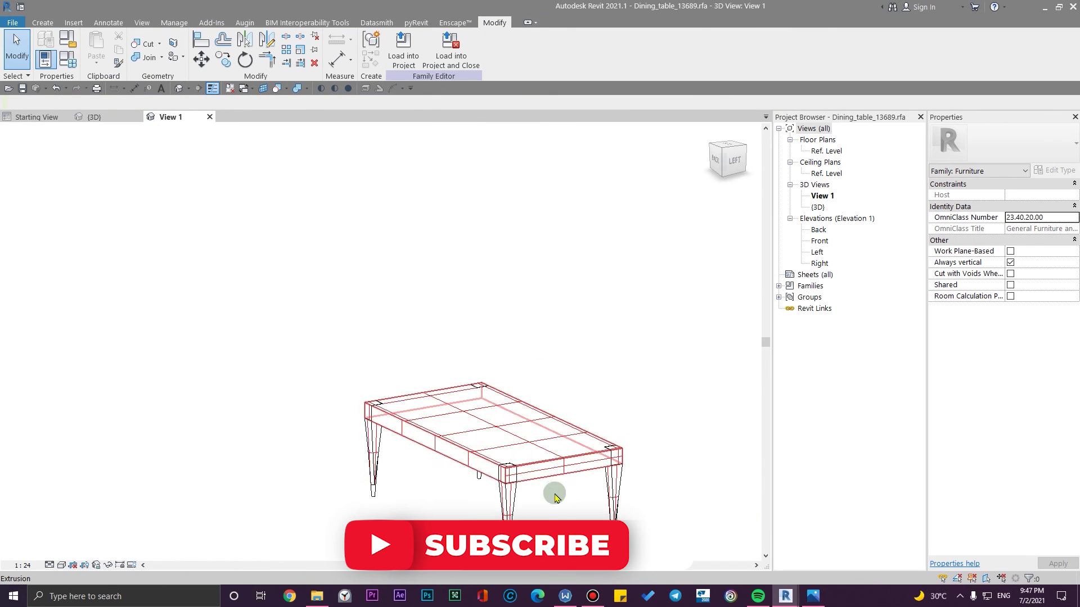
left_click(533, 470)
left_click_drag(551, 458, 552, 441)
left_click(596, 540)
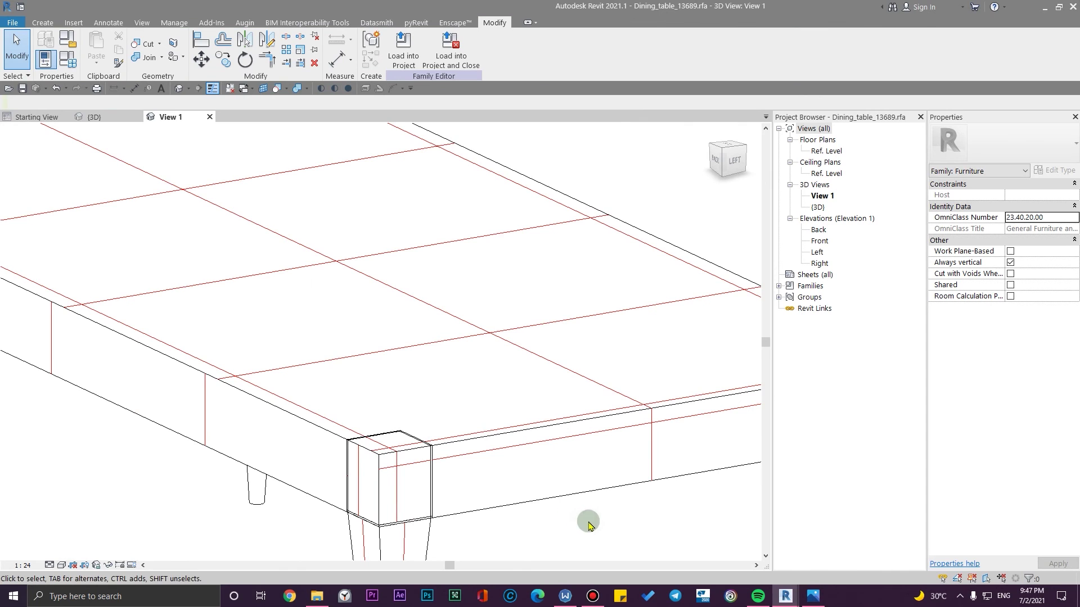
left_click(61, 565)
left_click(84, 551)
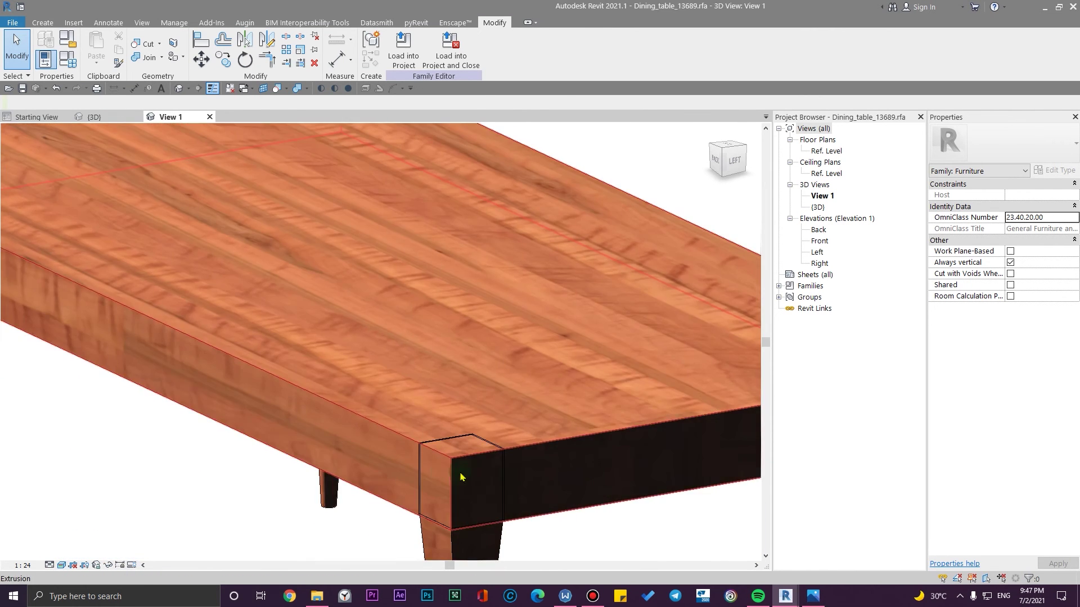
scroll(460, 477, "down", 5)
middle_click_drag(446, 489, 101, 301, "shift")
scroll(262, 415, "up", 4)
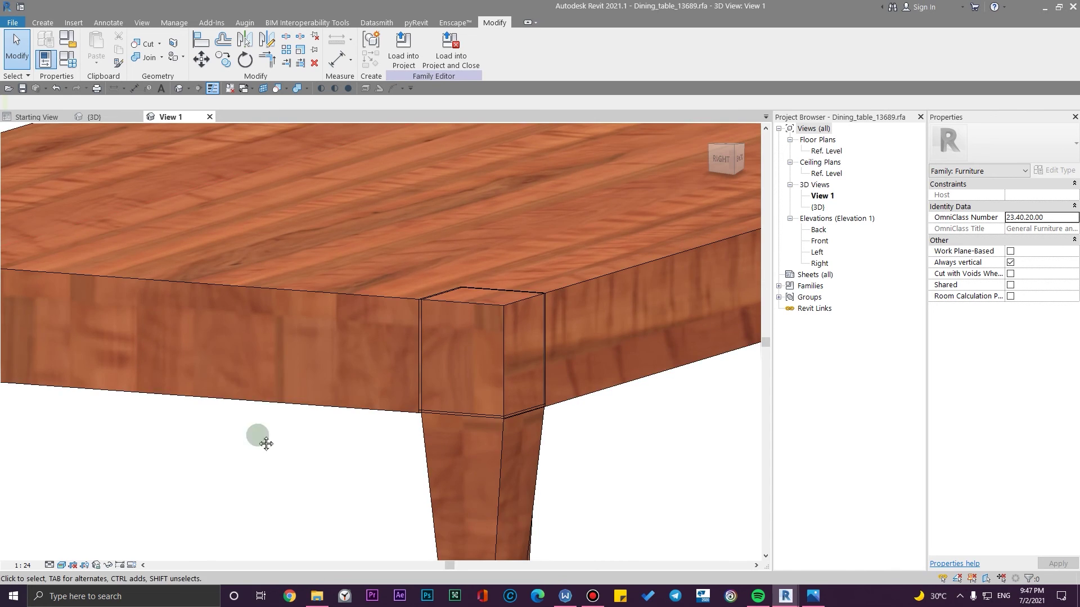
middle_click_drag(236, 436, 32, 555, "shift")
left_click(62, 565)
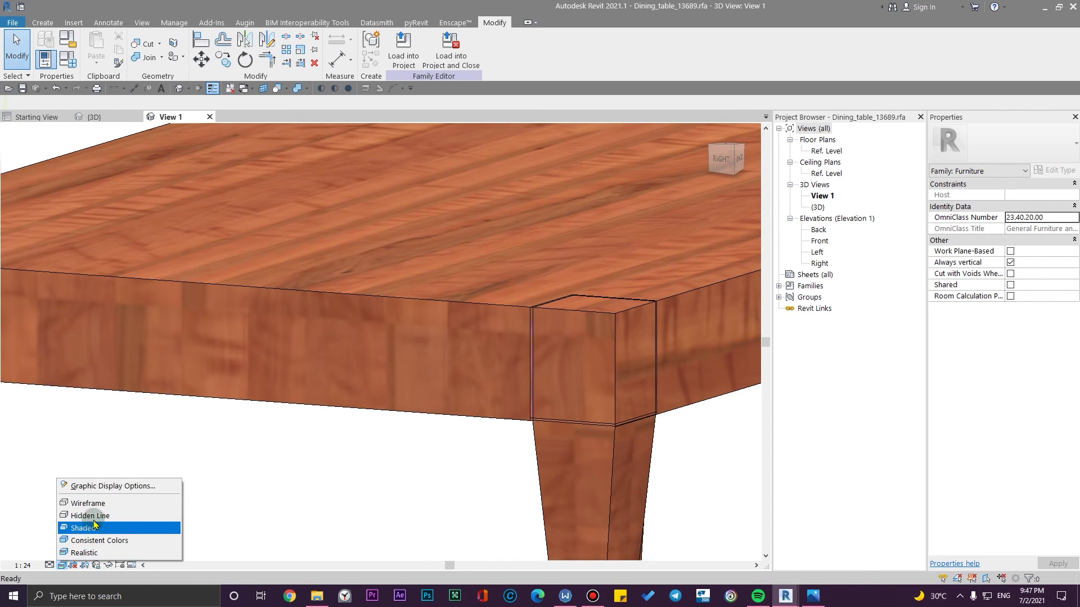
left_click(91, 516)
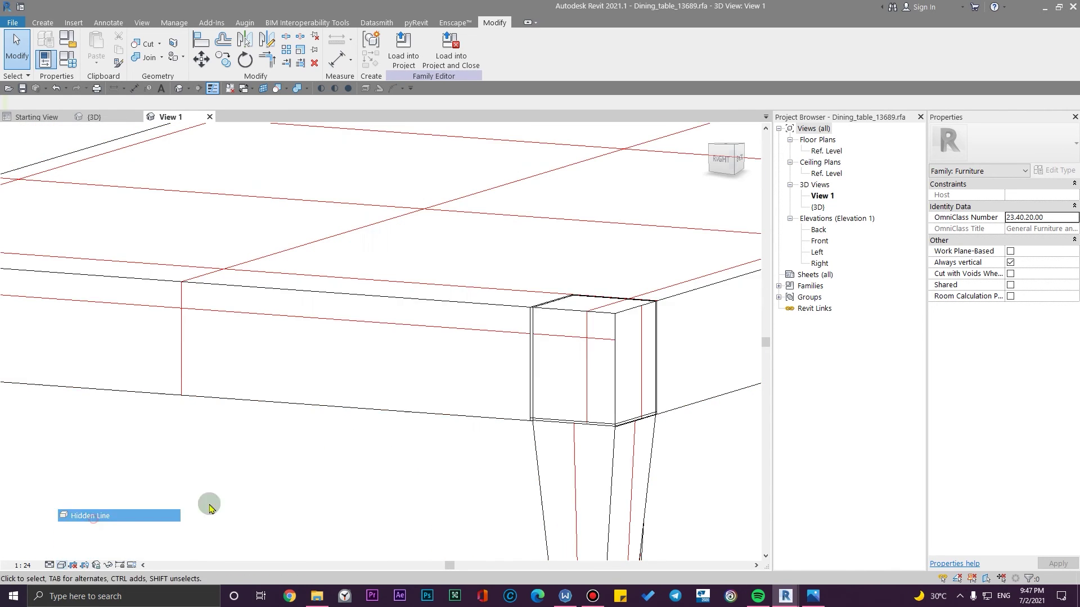
left_click(438, 326)
key("Escape")
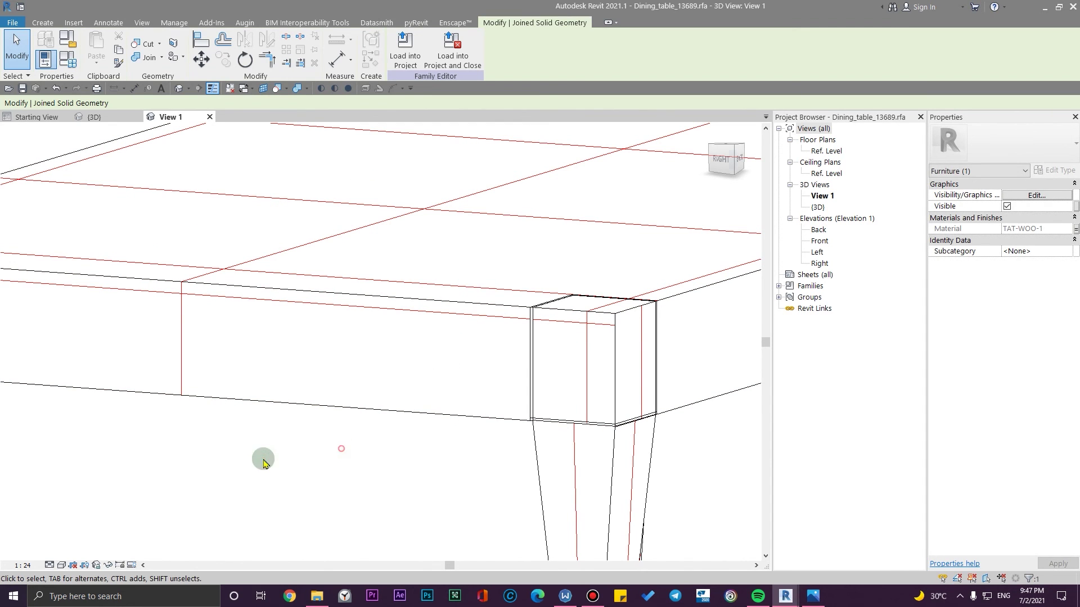
left_click(61, 567)
left_click(92, 557)
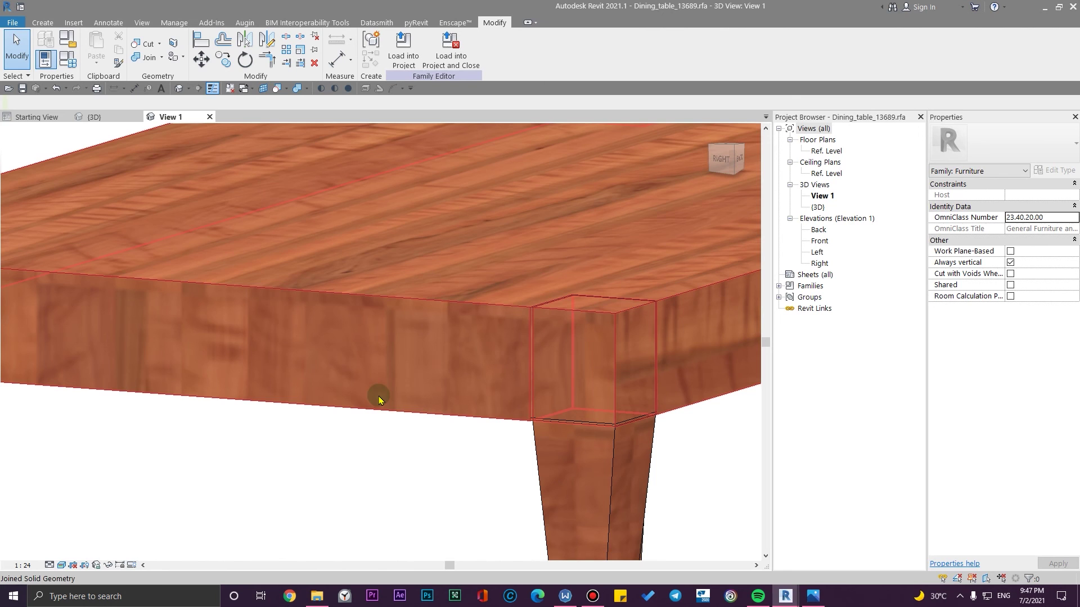
left_click(61, 566)
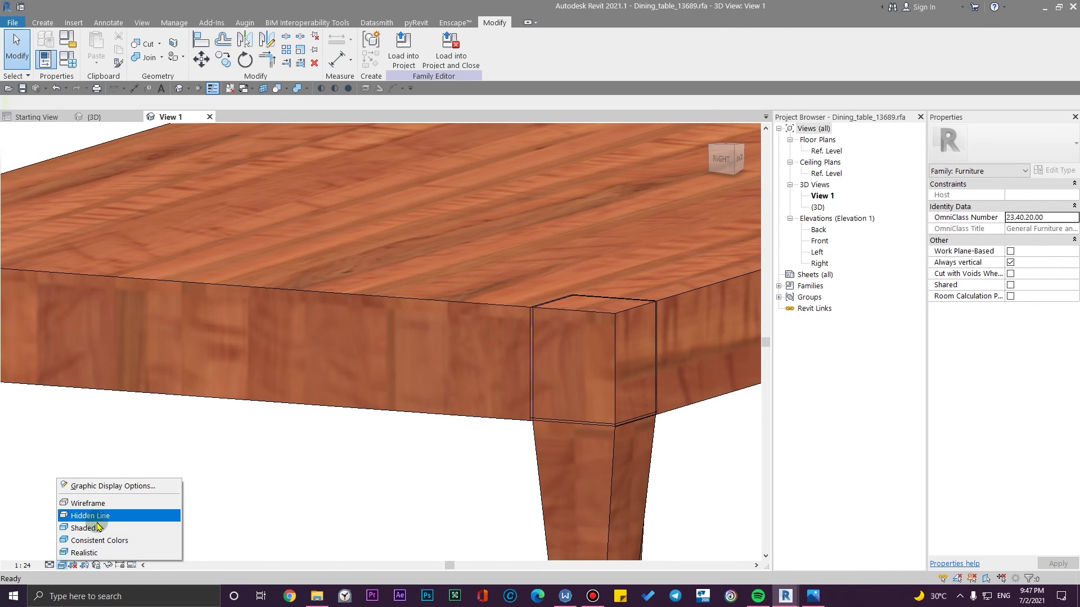
left_click(90, 515)
key("a")
key("l")
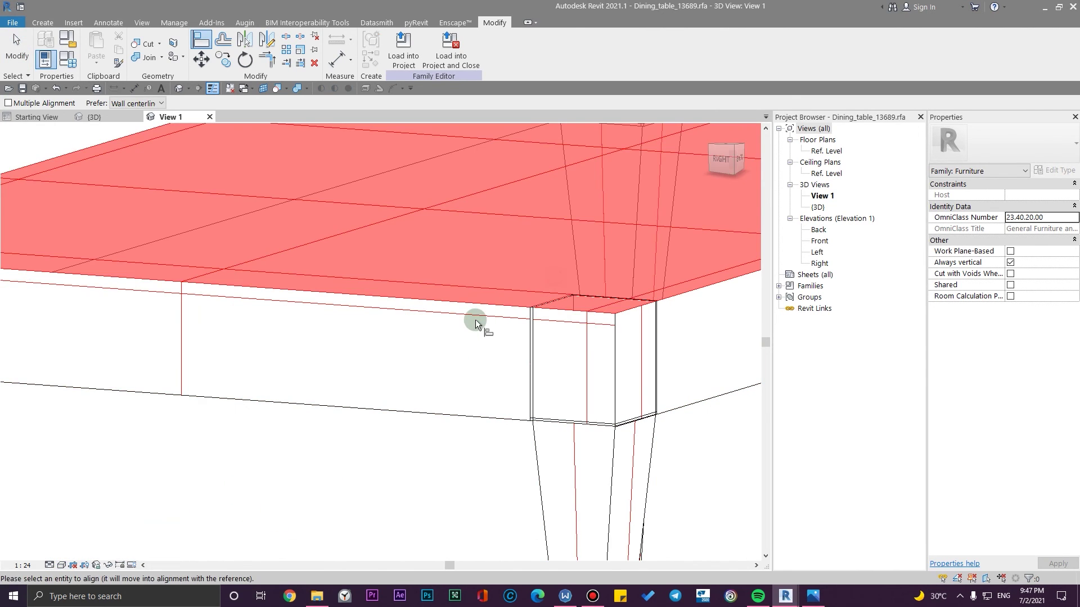
left_click(481, 315)
key("Escape")
key("Escape")
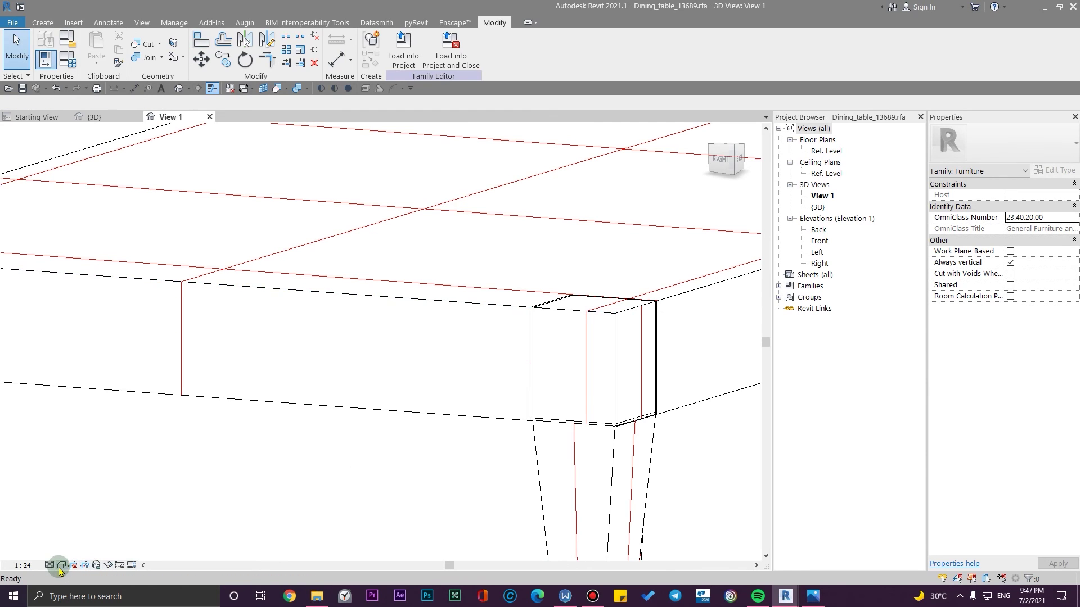
left_click(61, 565)
left_click(89, 553)
middle_click_drag(421, 414, 292, 404, "shift")
scroll(467, 410, "up", 8)
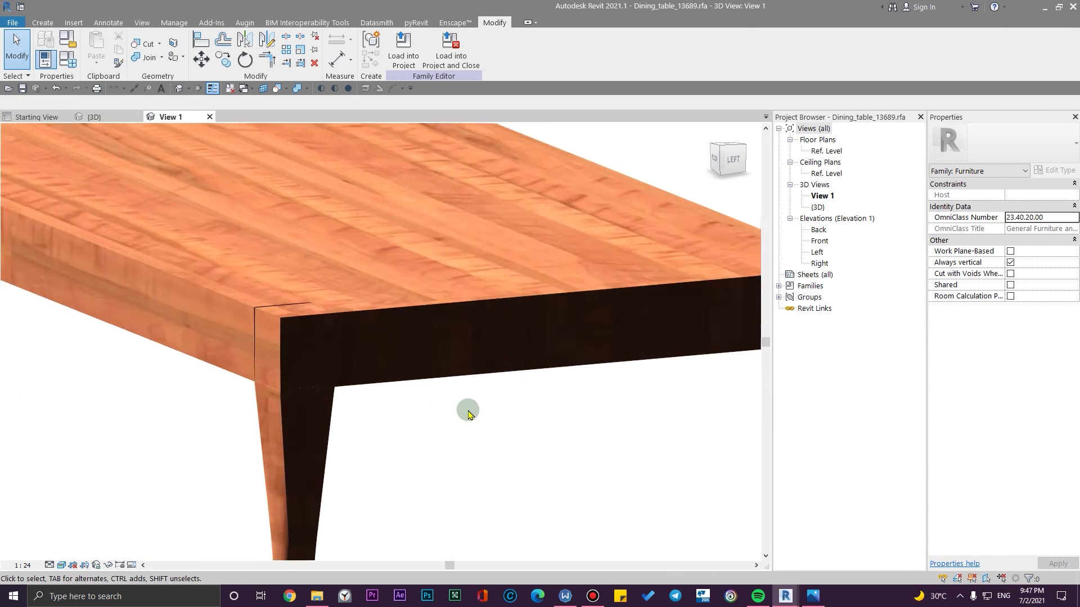
left_click(61, 565)
left_click(113, 511)
middle_click_drag(345, 442, 369, 330)
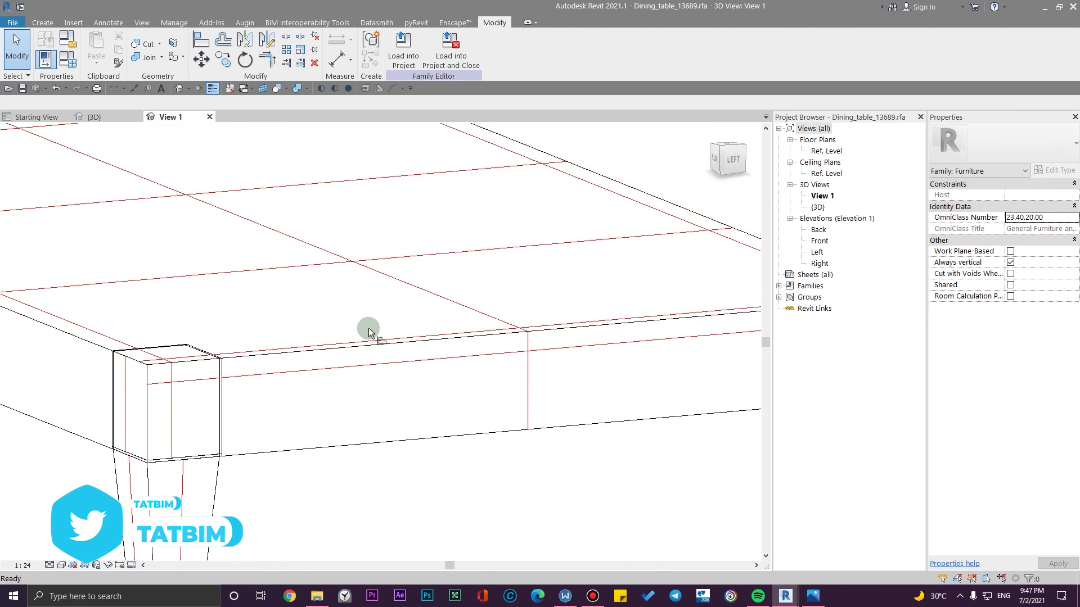
key("a")
key("l")
key("Escape")
key("Escape")
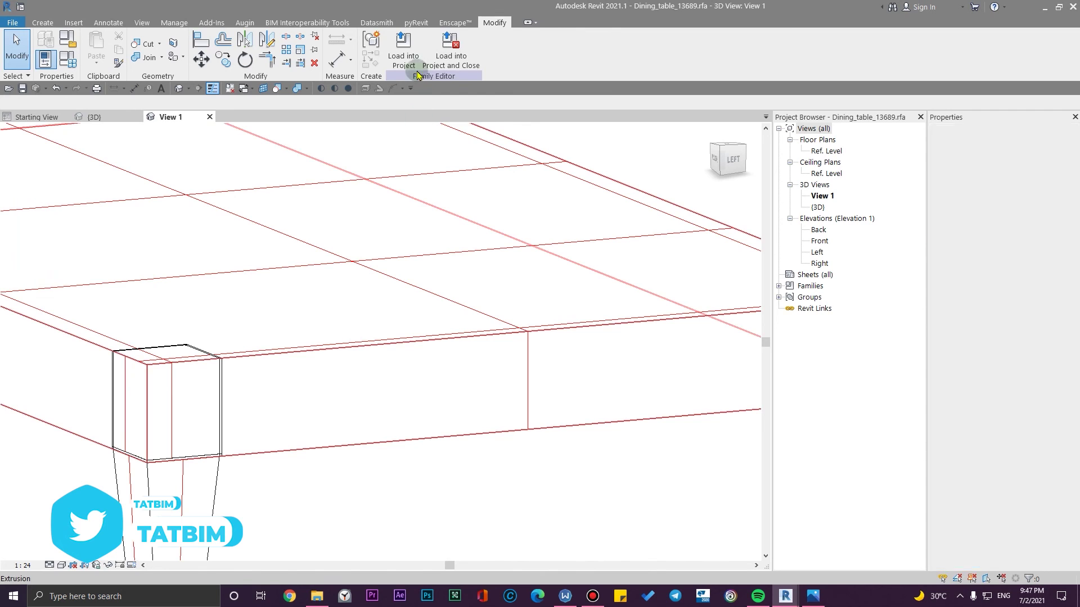
- Reload Dining_table_13689 into the villa, overwriting the existing version, and orbit it in Enscape
left_click(404, 54)
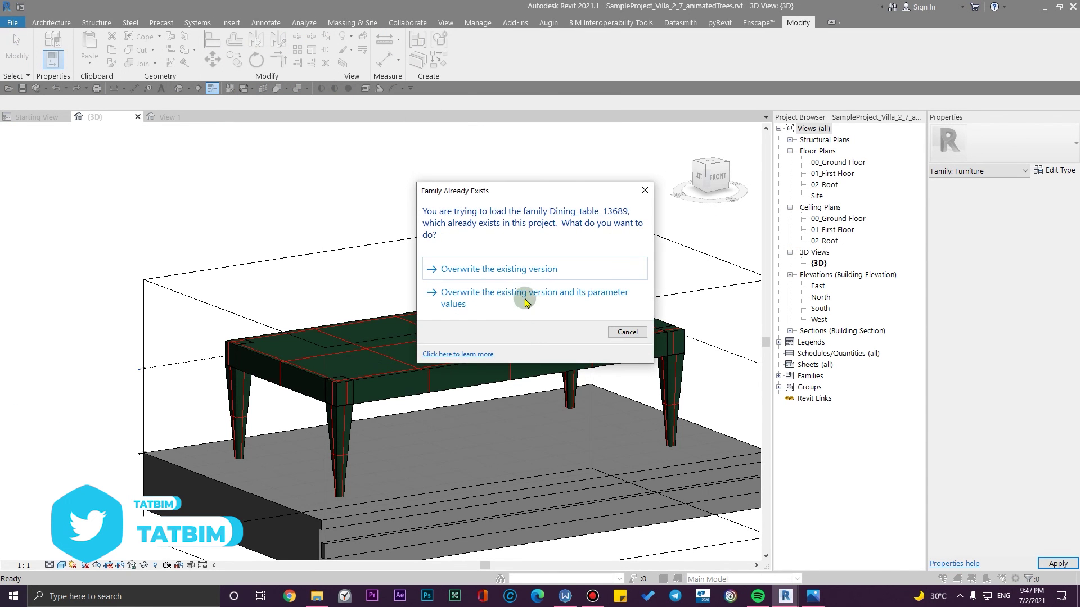
left_click(521, 295)
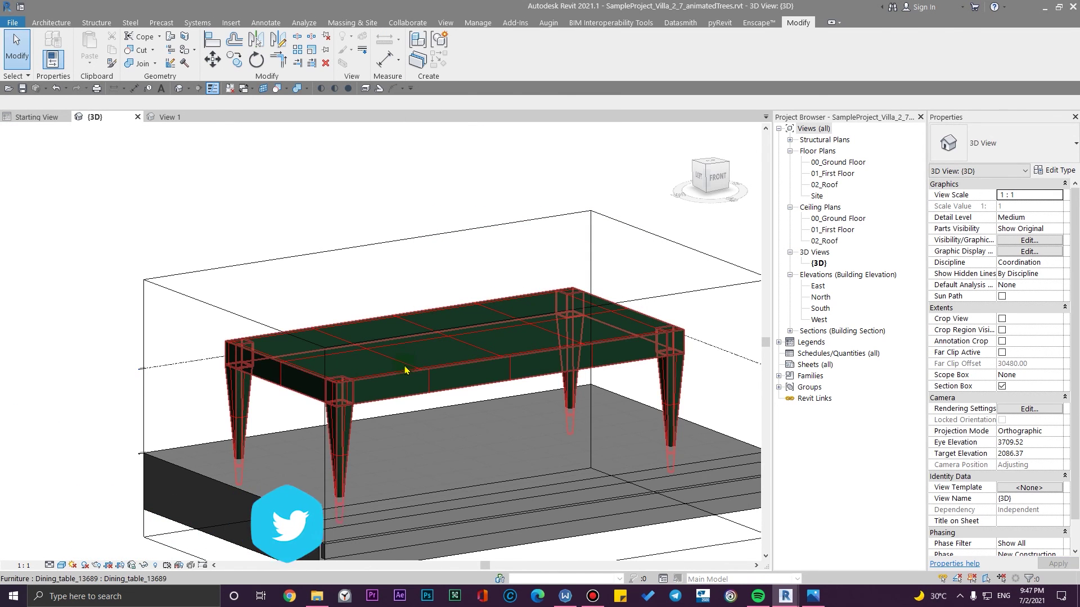
key("alt+Tab")
right_click_drag(388, 363, 663, 416)
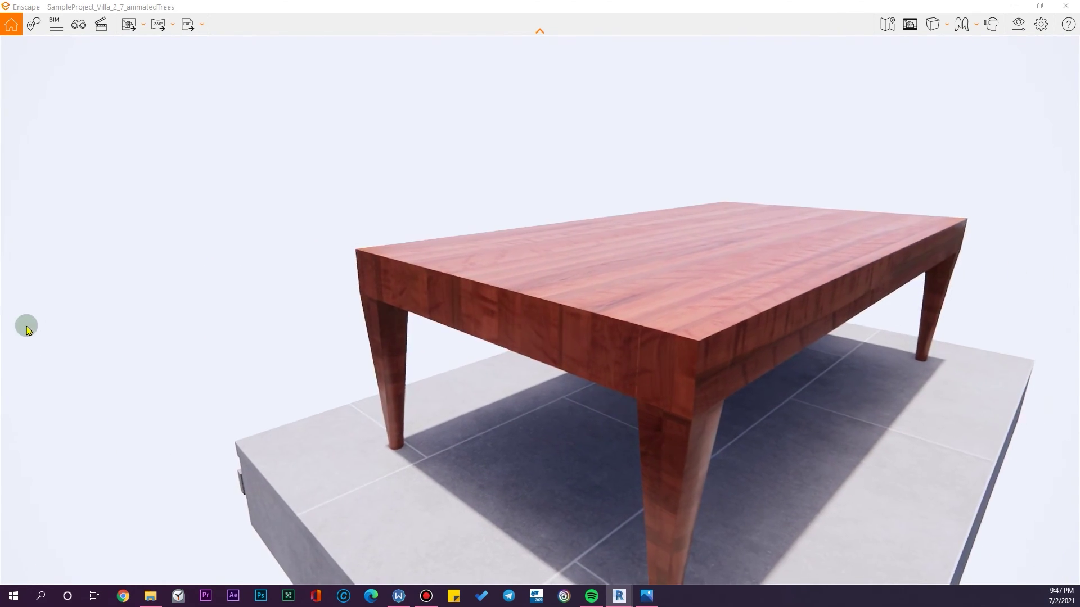
key("alt+Tab")
left_click(757, 22)
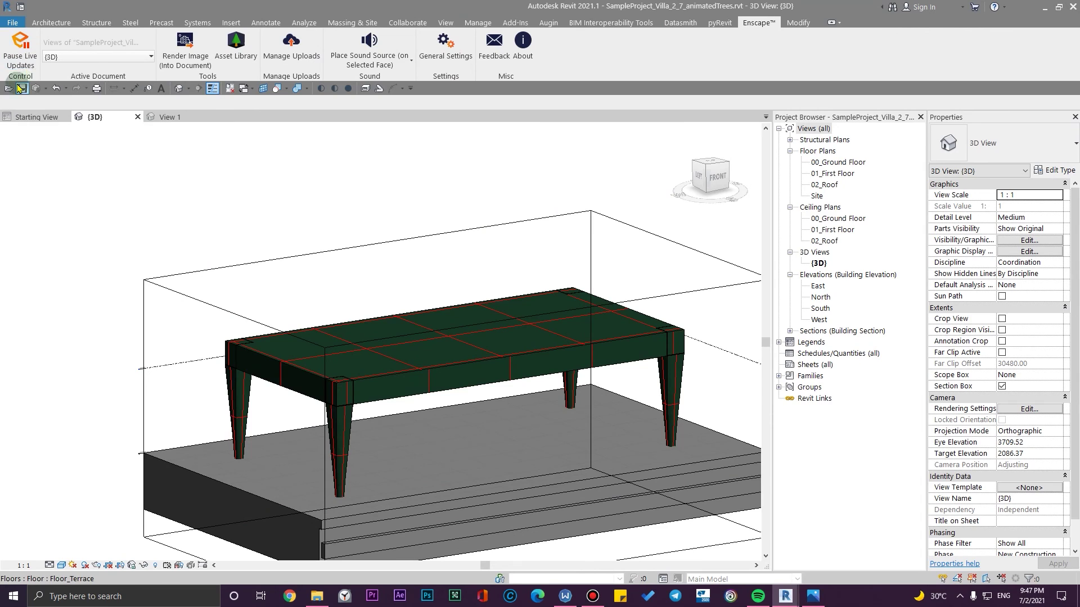
left_click(21, 88)
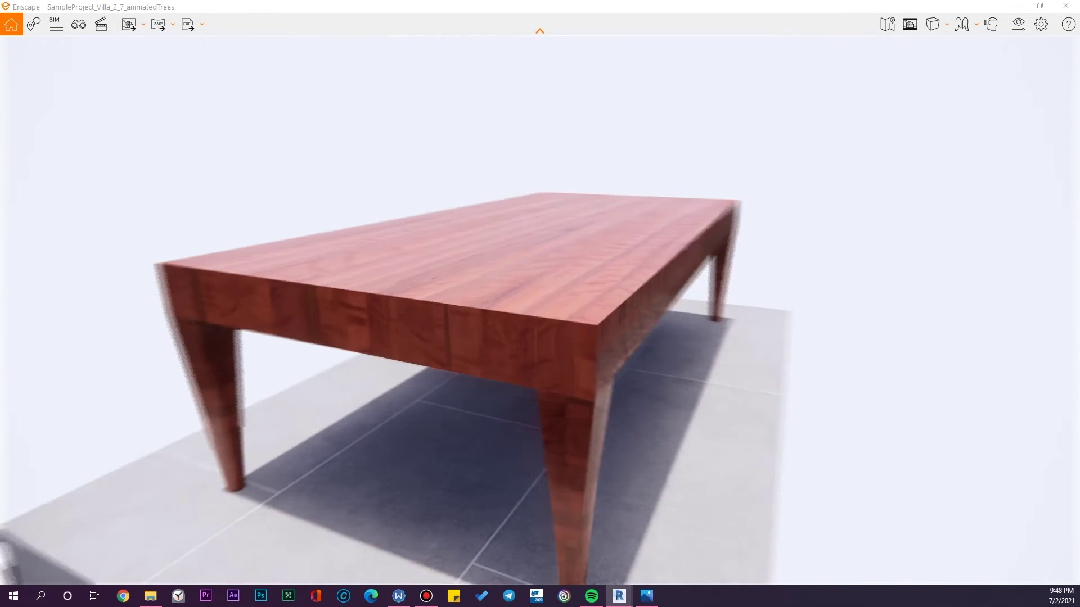